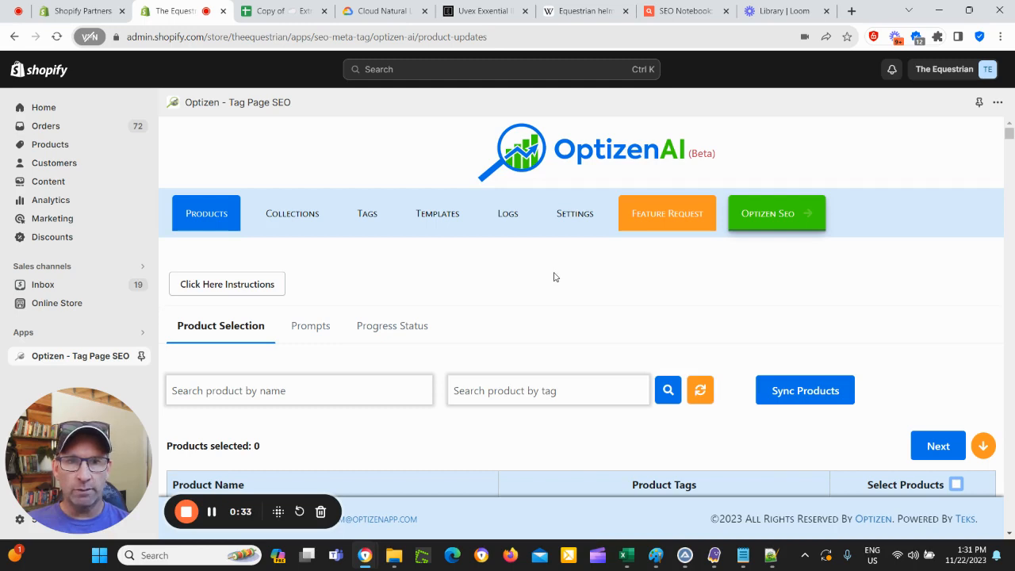
Step: Look over the SEO Notebook site, the Google Sheets entity-extraction spreadsheet and the Cloud Natural Language page
left_click(676, 14)
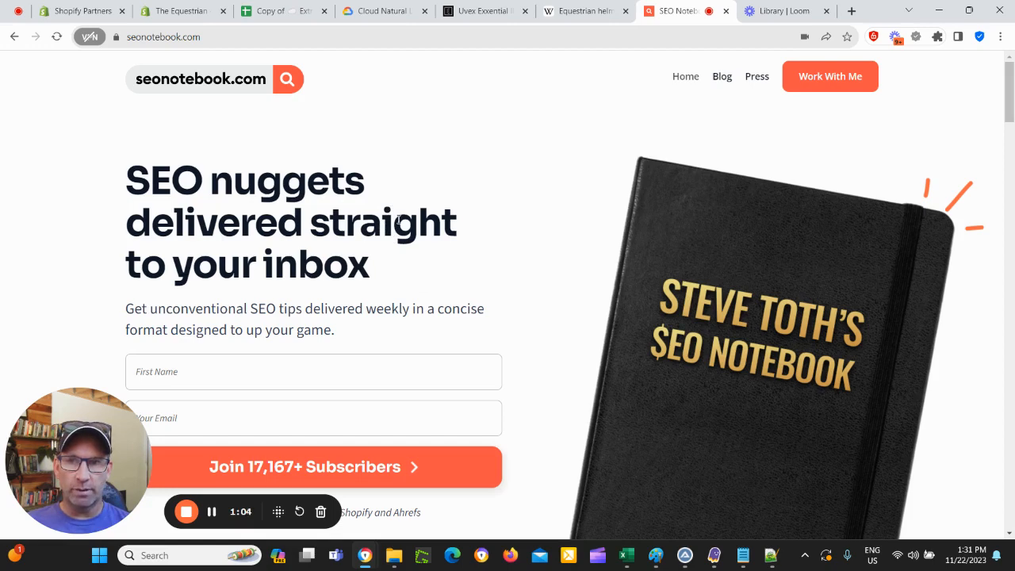
left_click(265, 14)
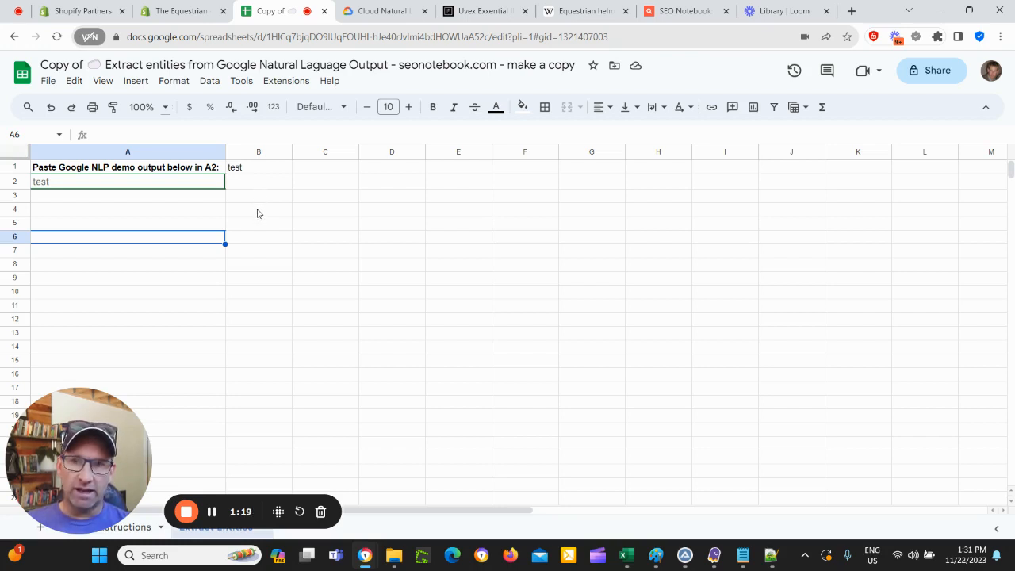
left_click(401, 10)
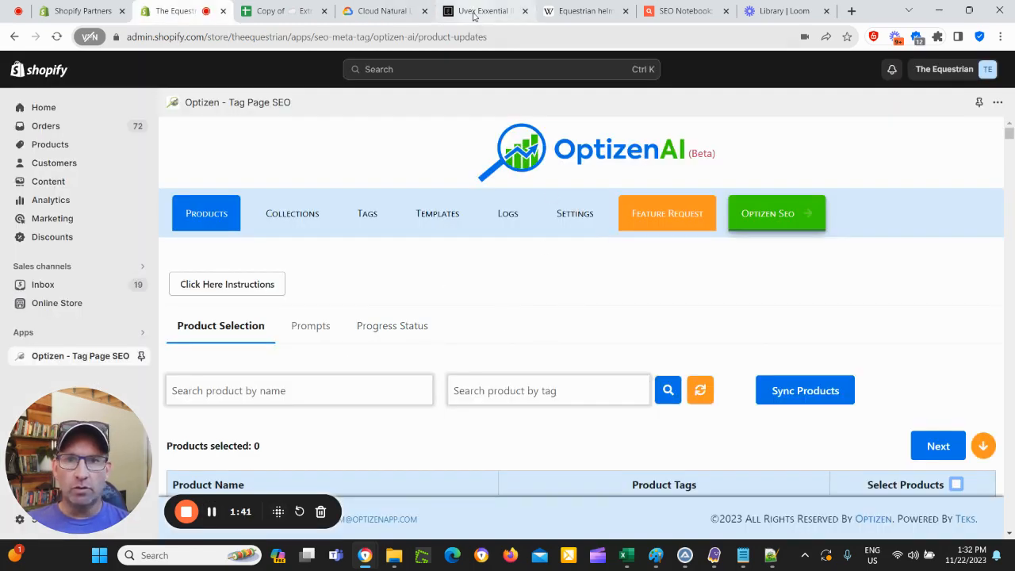
Step: Switch to the store's Uvex Exxential II Anthracite helmet page and review its title, images and description
left_click(473, 16)
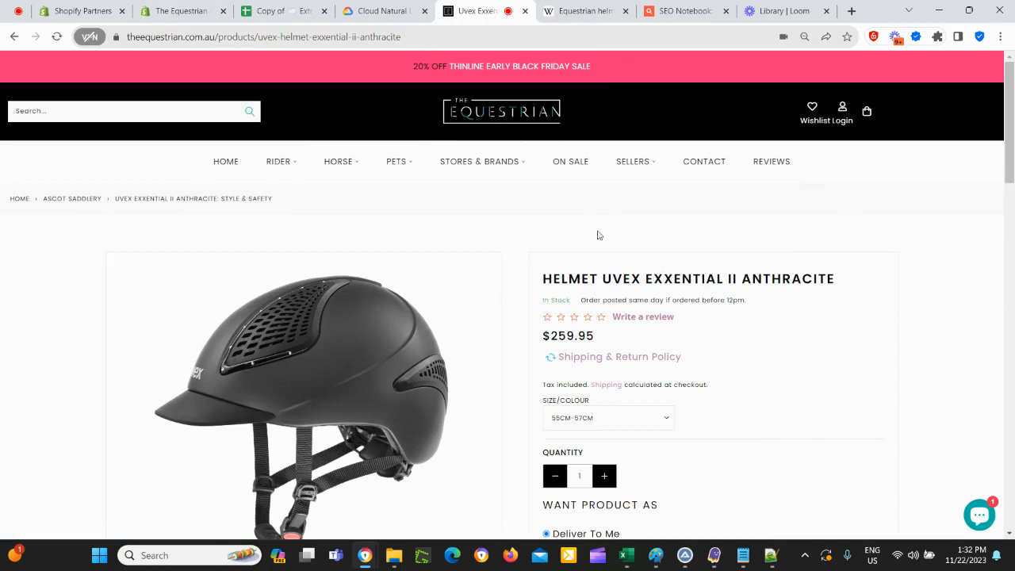
scroll(524, 249, "down", 2)
scroll(411, 353, "down", 2)
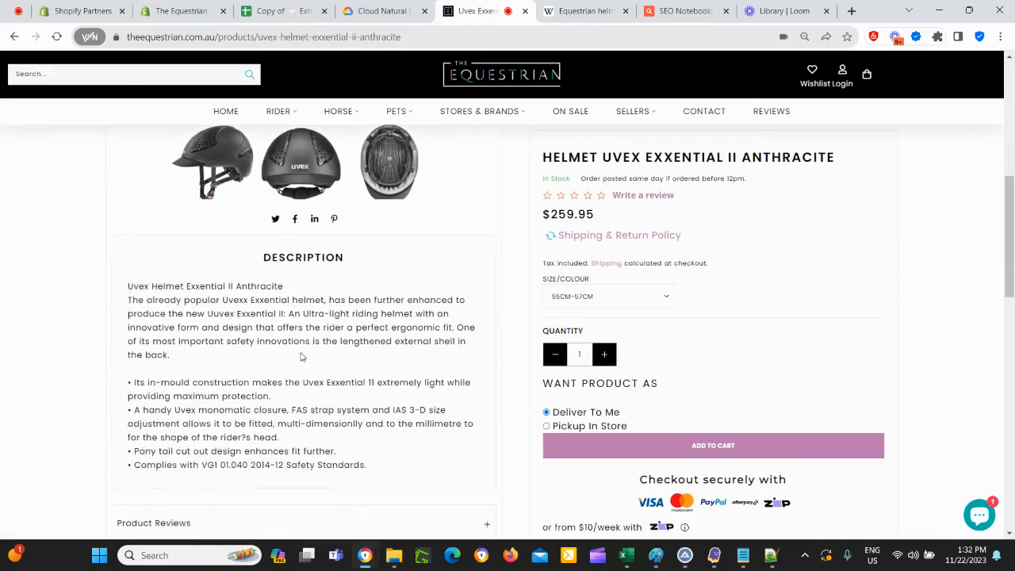
scroll(301, 356, "up", 4)
scroll(436, 420, "up", 3)
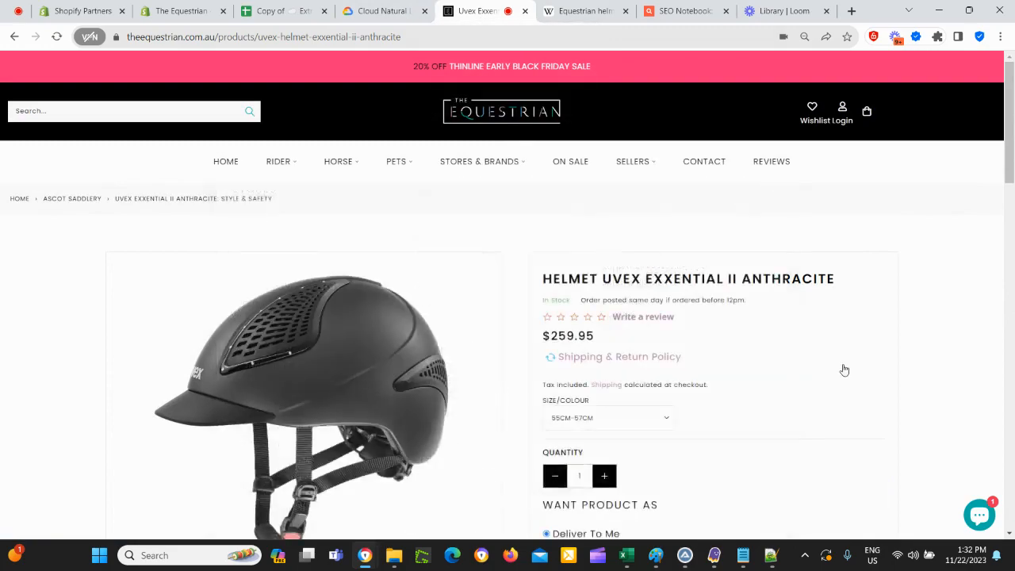
scroll(635, 400, "down", 2)
scroll(634, 400, "down", 3)
scroll(634, 401, "up", 3)
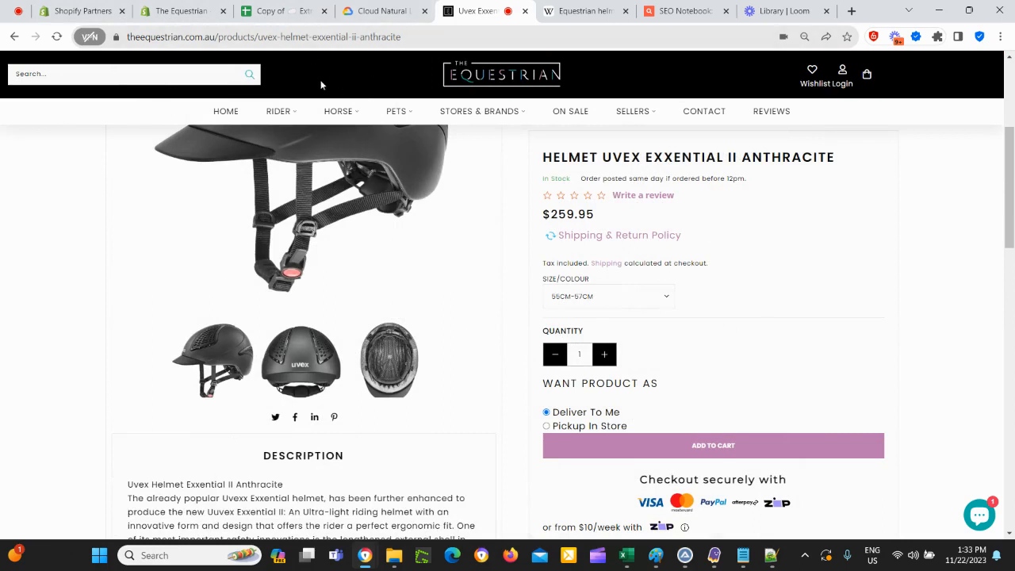
Step: Switch to the Optizen app in Shopify and search the products by the tag "uvex"
left_click(168, 13)
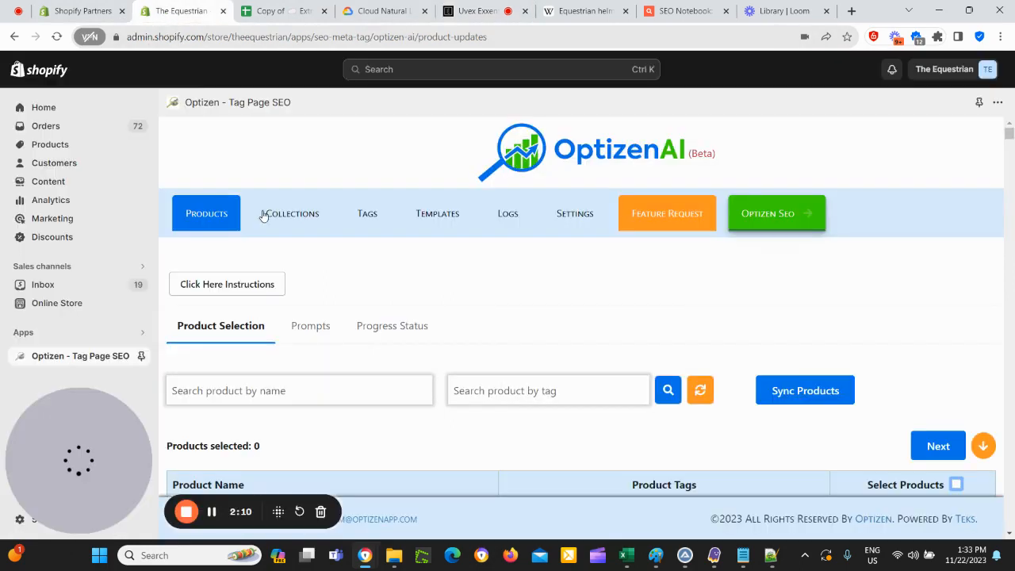
left_click(468, 384)
type("uven")
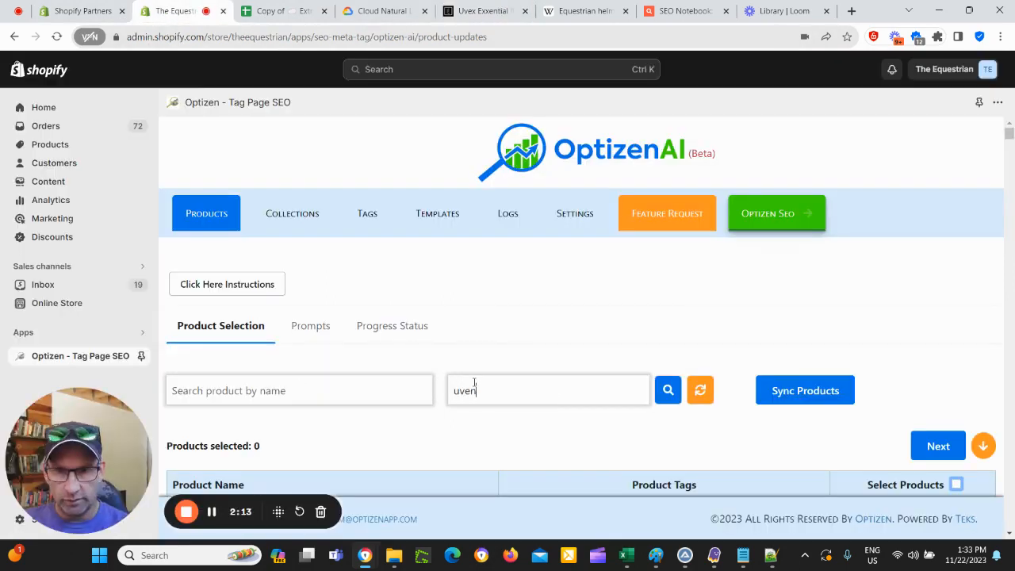
key("BackSpace")
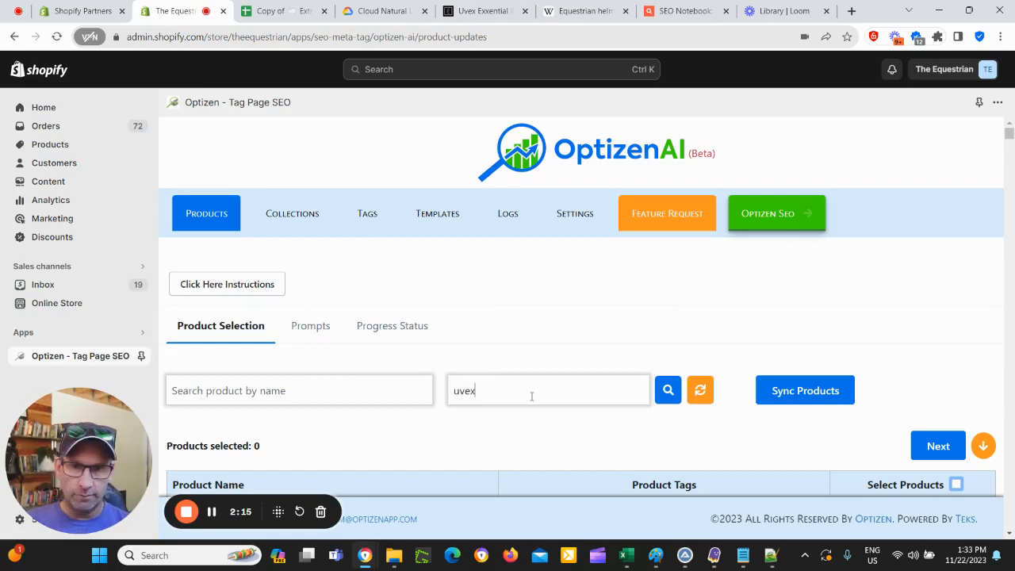
left_click(665, 396)
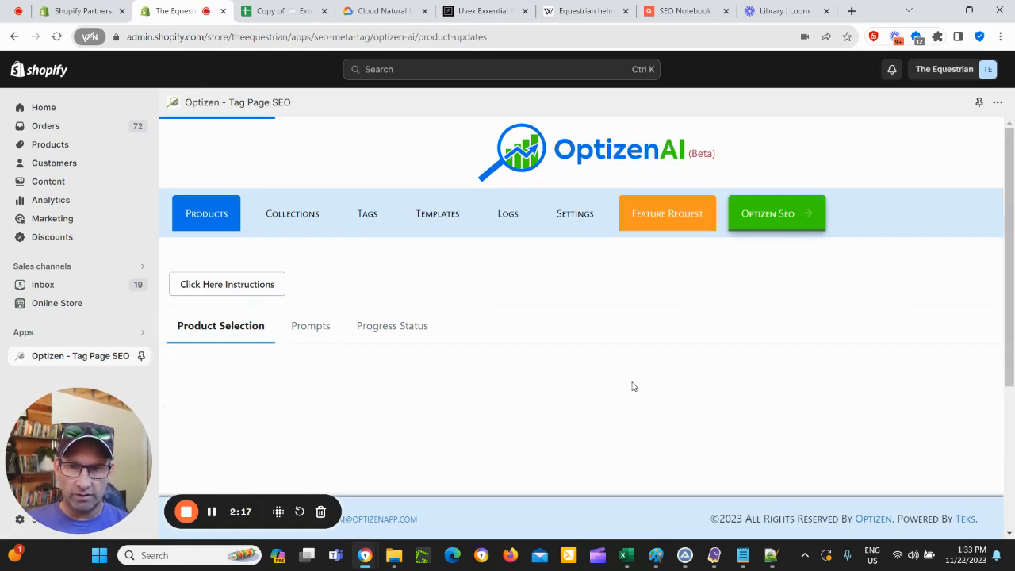
Step: Review the listed helmets, select all of them and proceed to the prompt setup
scroll(586, 383, "down", 2)
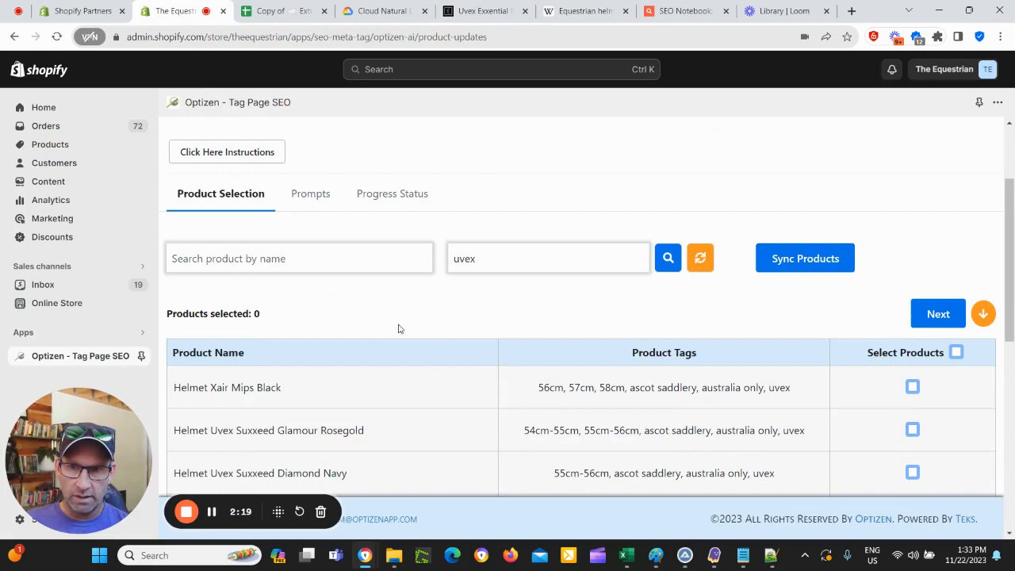
left_click(336, 257)
scroll(502, 346, "down", 4)
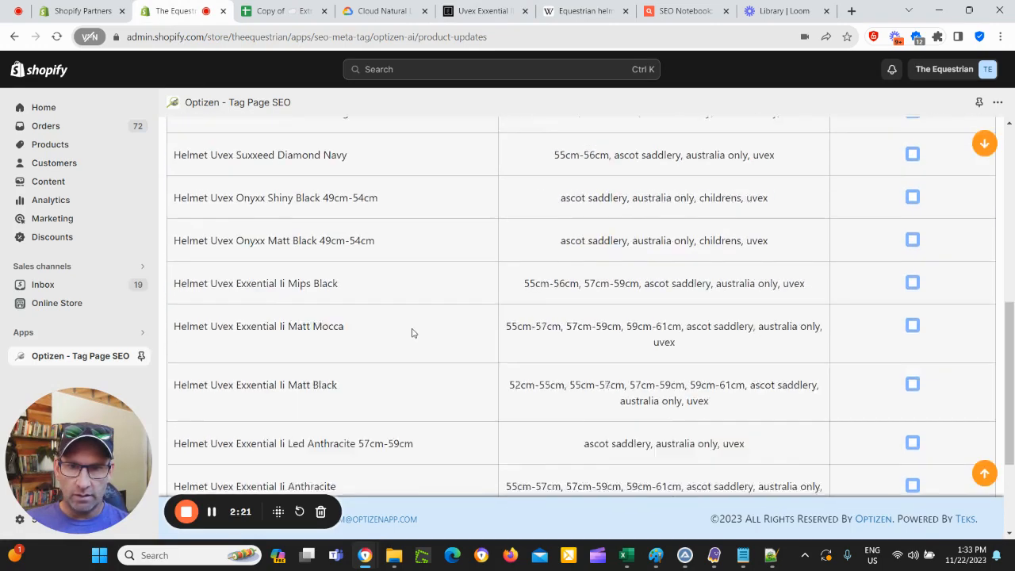
scroll(379, 343, "down", 2)
scroll(351, 354, "up", 6)
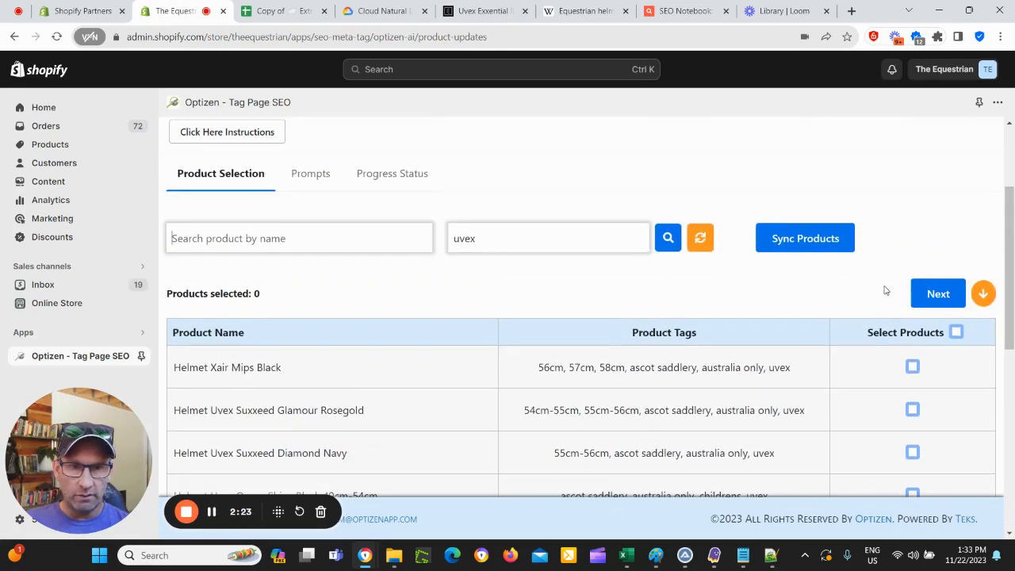
left_click(956, 331)
left_click(947, 299)
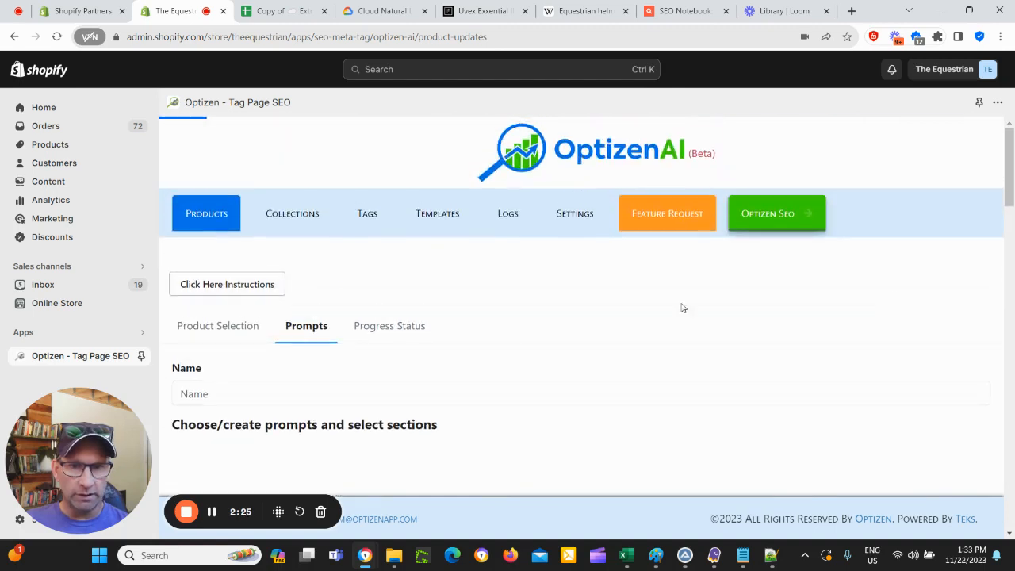
Step: Name the product update "Uvex Entity Update"
left_click(294, 391)
type("Uv")
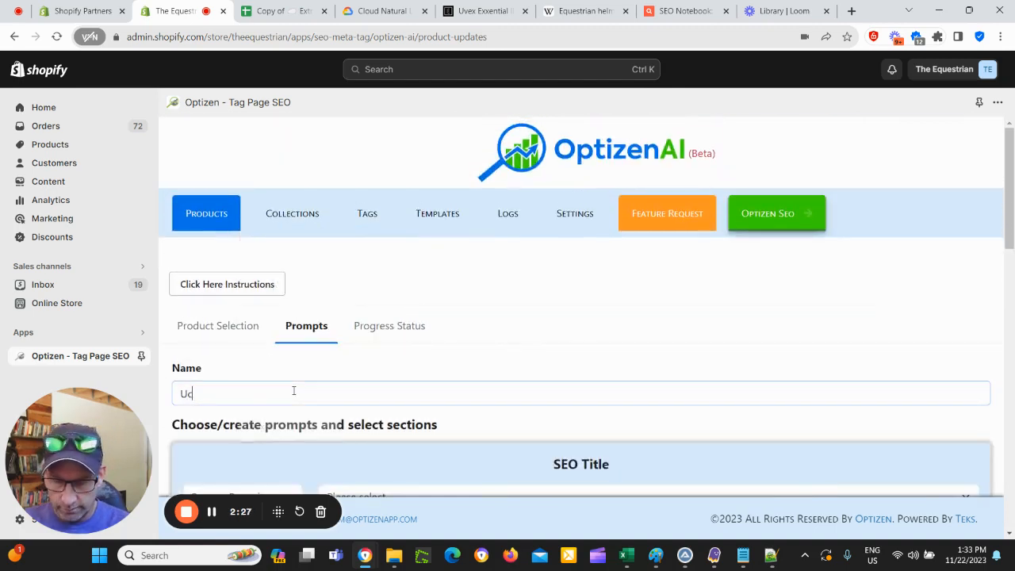
type("ex ")
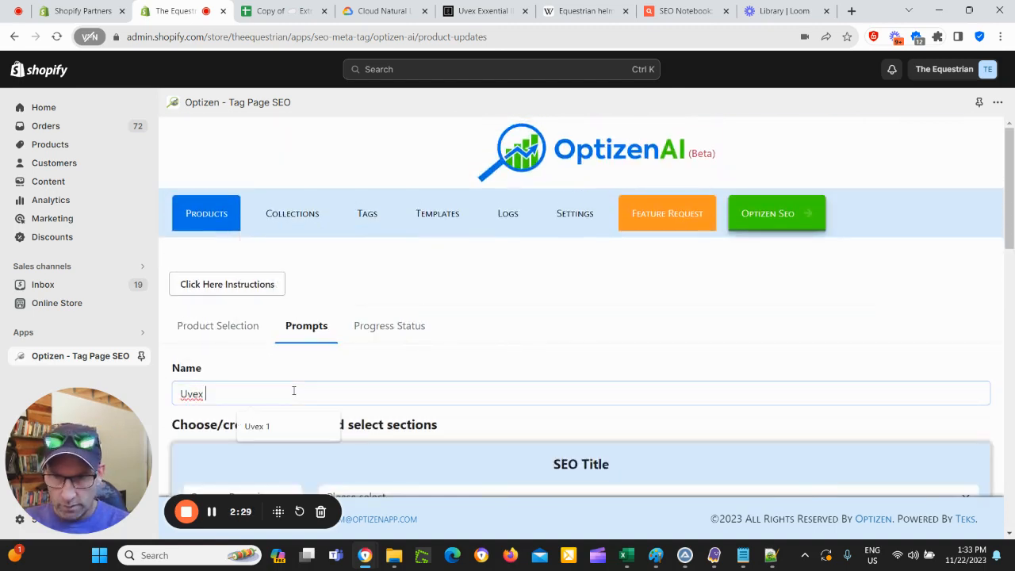
type("Ent")
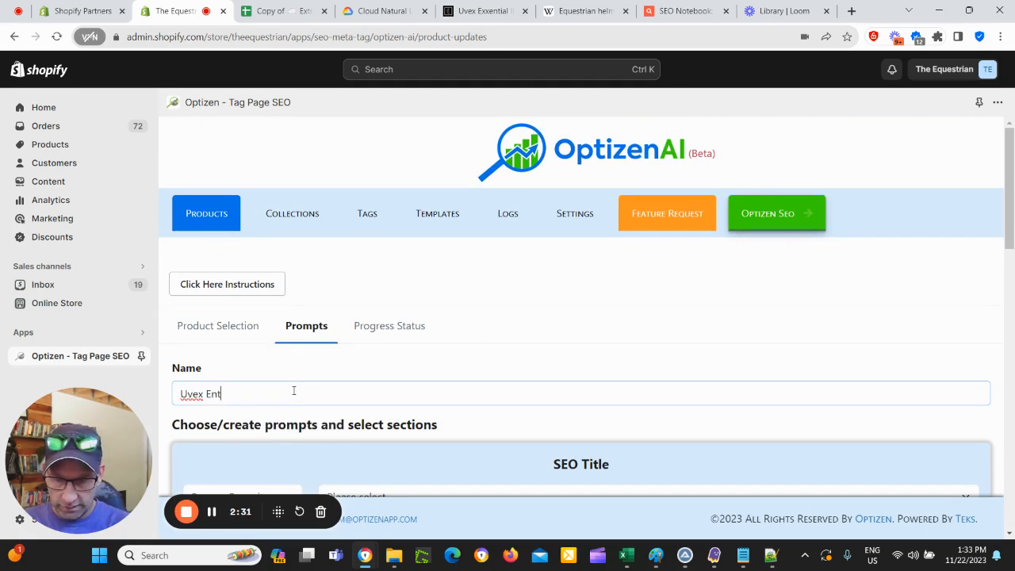
type("iity Update")
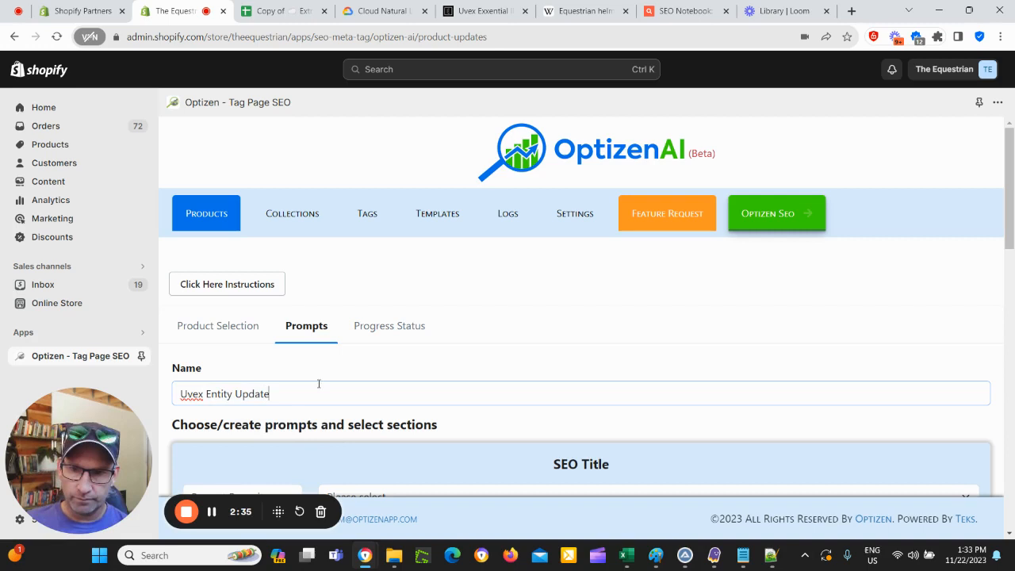
Step: Load the repository prompt "Reword SEO Title + [product] + uppercase" into the SEO Title section
scroll(318, 383, "down", 3)
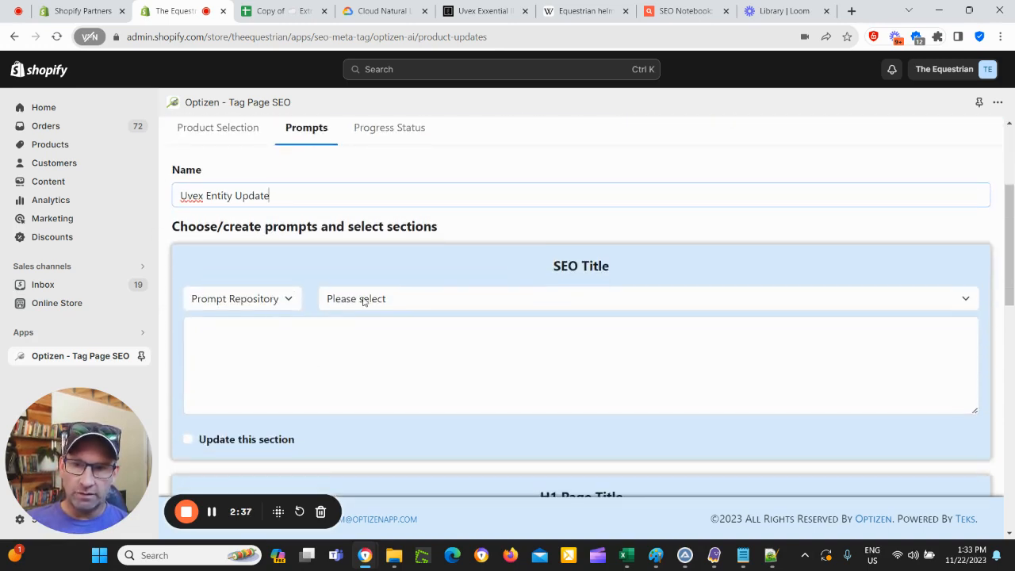
left_click(253, 306)
left_click(264, 322)
left_click(366, 300)
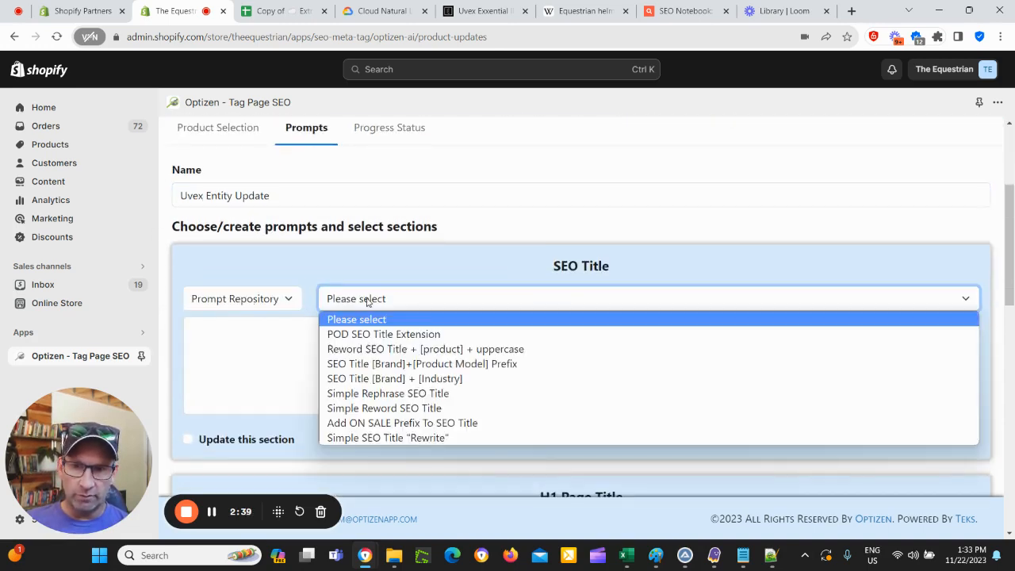
left_click(381, 349)
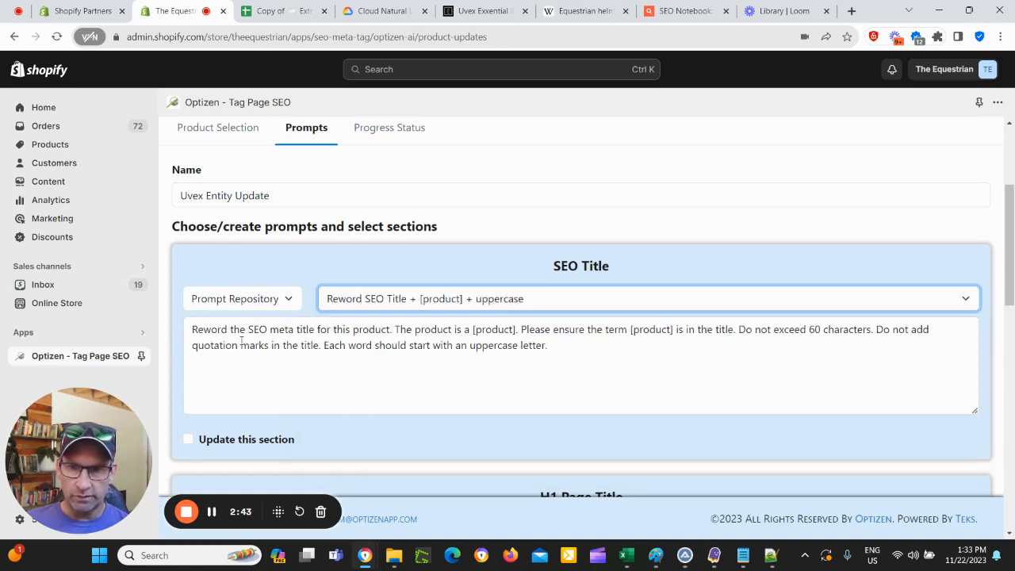
Step: In the SEO title prompt, replace "Reword" with "Paraphrase" and the first [product] placeholder with "Uvex Horse Riding Helmet"
left_click_drag(229, 329, 161, 330)
type("Paraphrase")
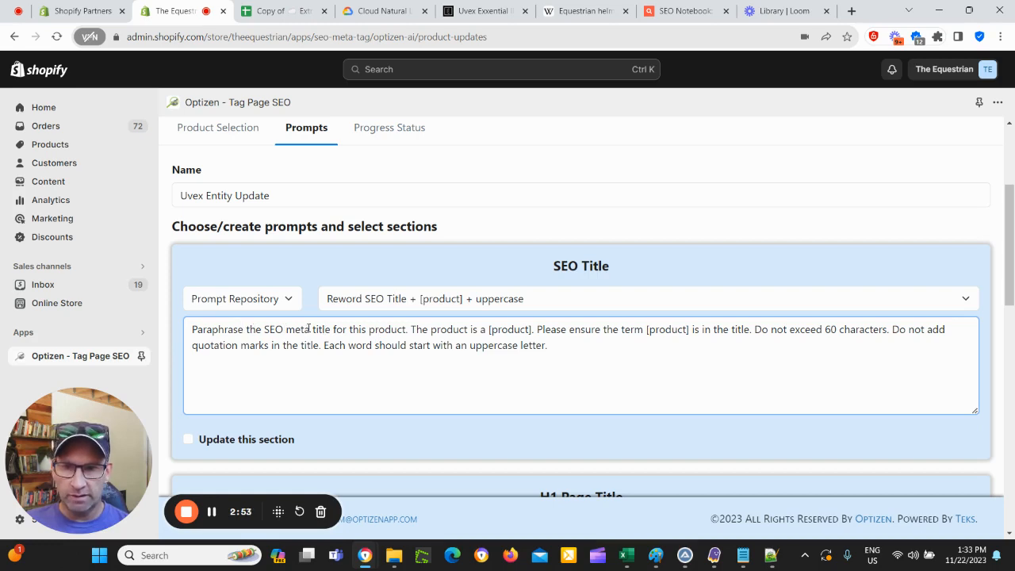
left_click_drag(508, 328, 532, 328)
key("BackSpace")
key("BackSpace")
key("BackSpace")
key("BackSpace")
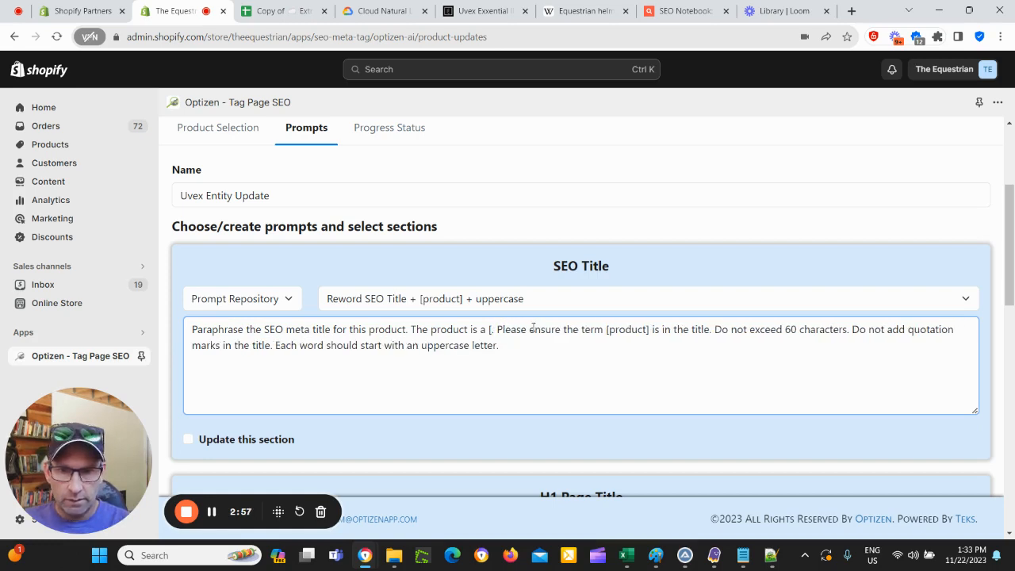
key("BackSpace")
type("Uvex")
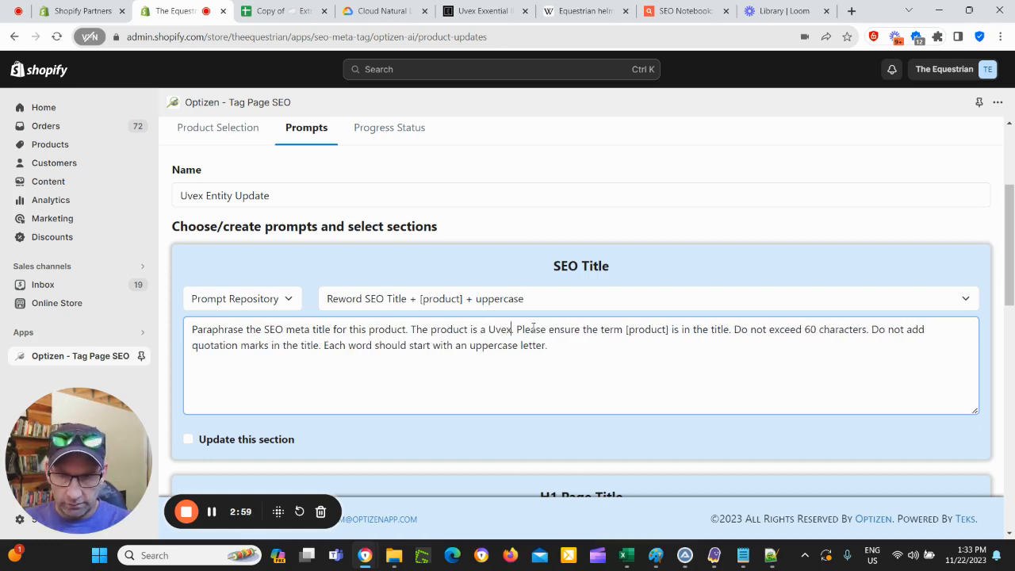
type(" Horse")
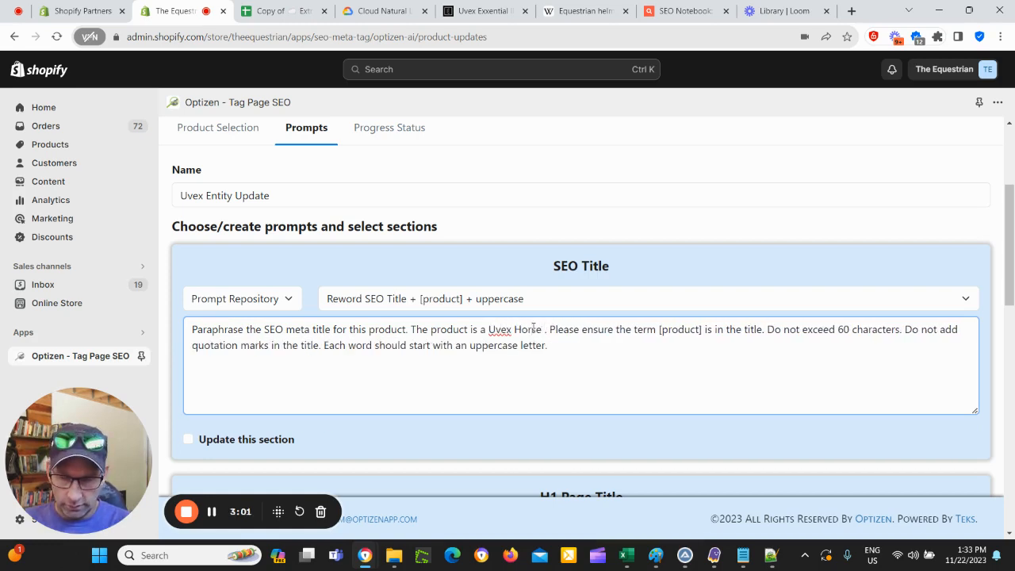
type(" Riding Helmet")
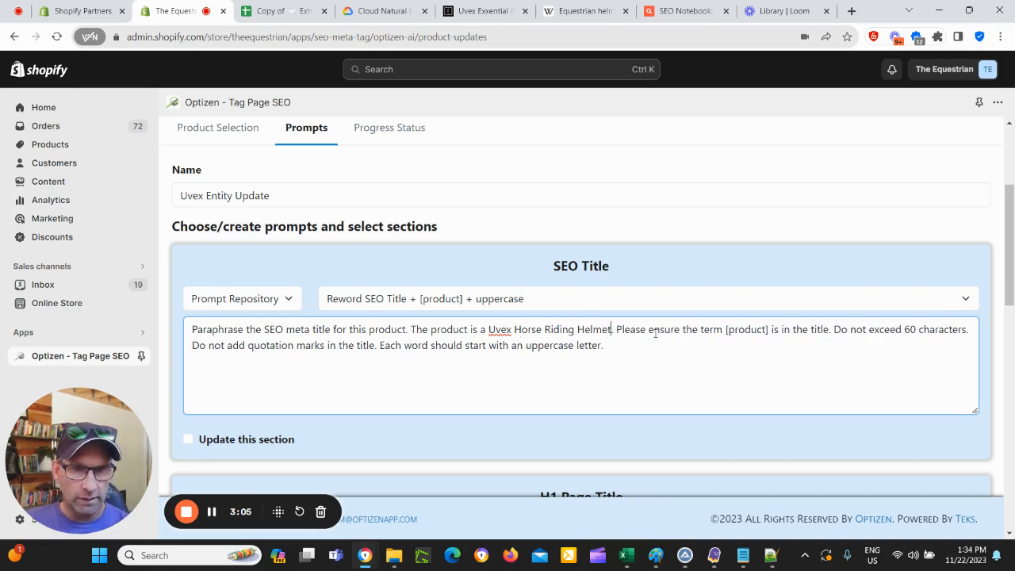
Step: Copy "Uvex Horse Riding Helmet" over the remaining [product] placeholder in the SEO title prompt and mark that section for updating
left_click_drag(608, 329, 490, 327)
key("ctrl+c")
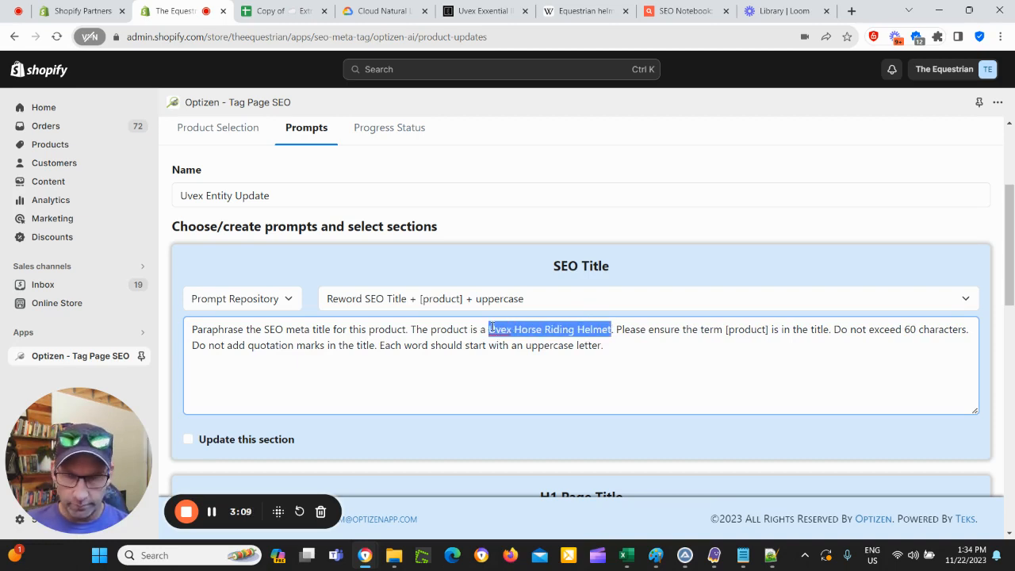
left_click_drag(726, 328, 770, 327)
key("BackSpace")
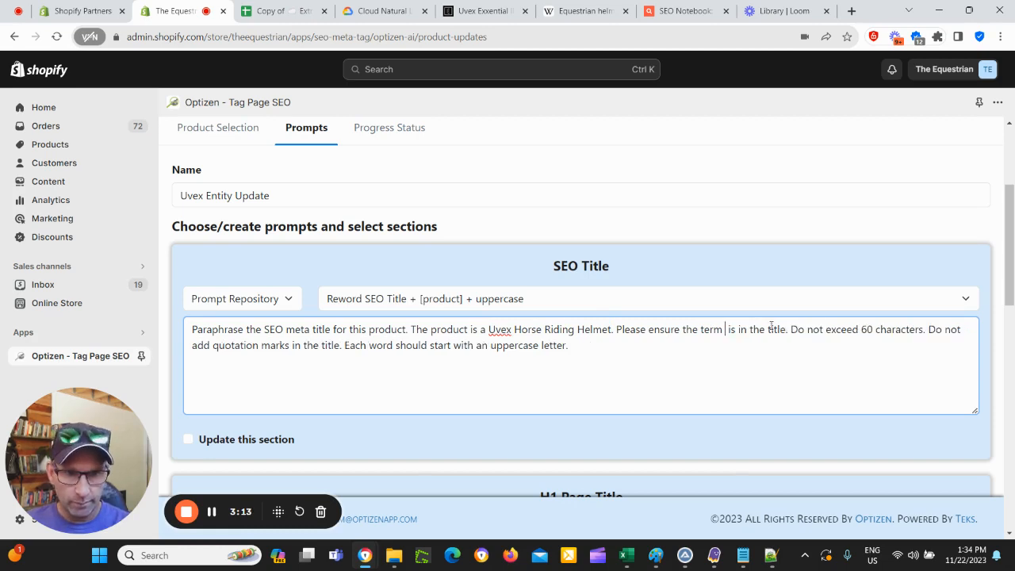
key("ctrl+v")
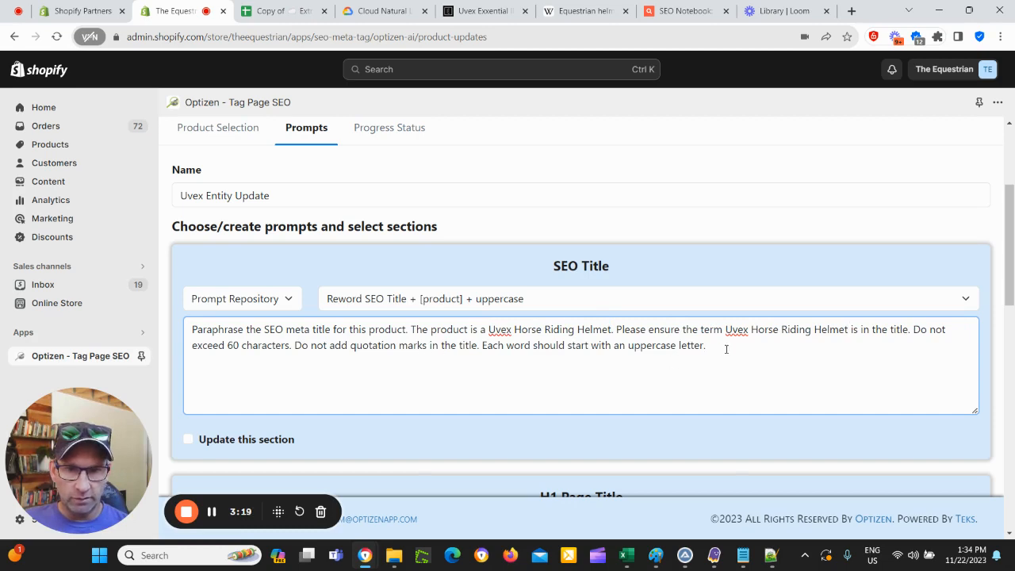
scroll(726, 349, "down", 2)
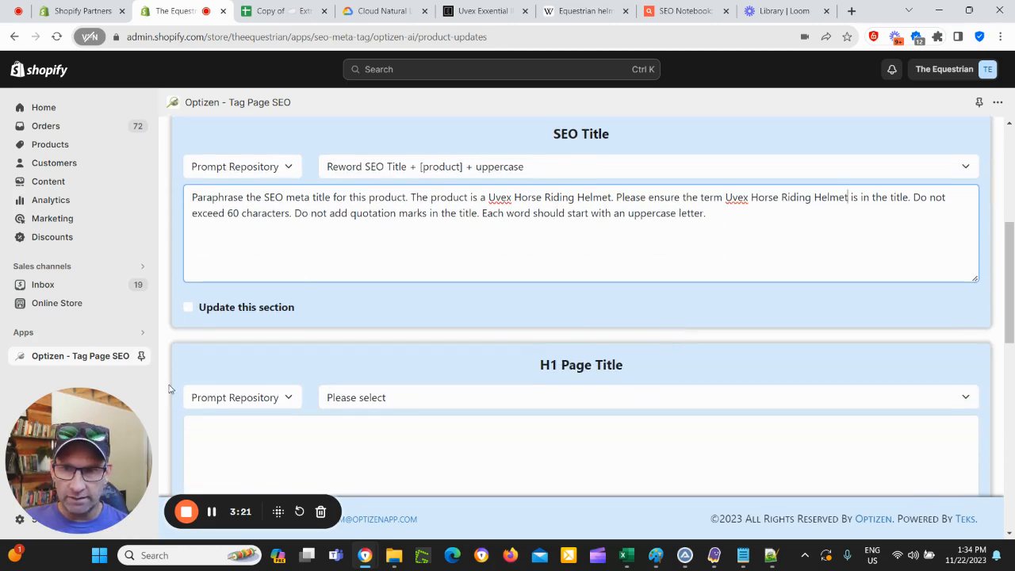
left_click(189, 309)
Step: Load the repository prompt "H1 Page Title [Product] + [Brand] + [Industry]" into the H1 Page Title section
left_click(208, 400)
left_click(210, 403)
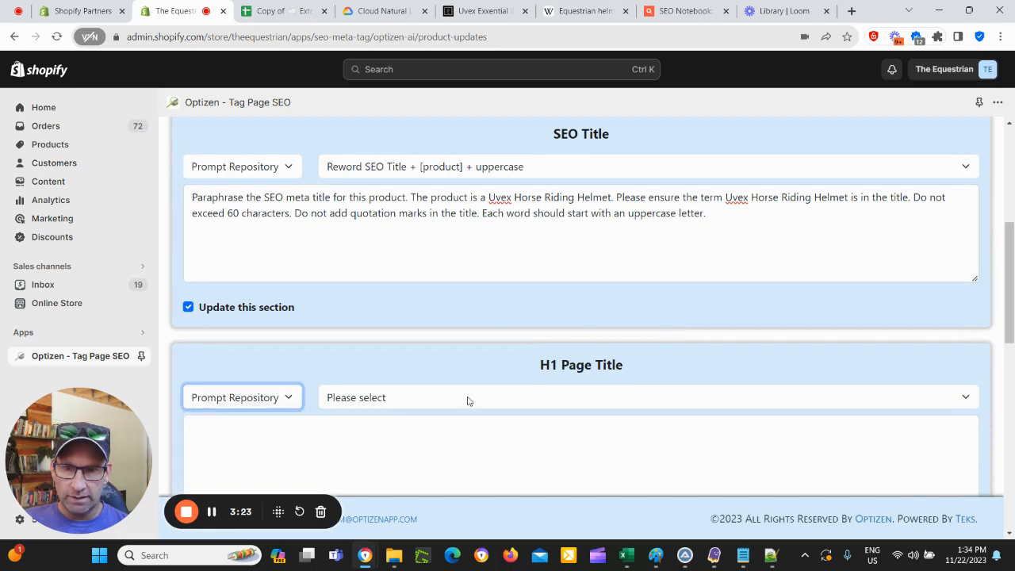
left_click(512, 401)
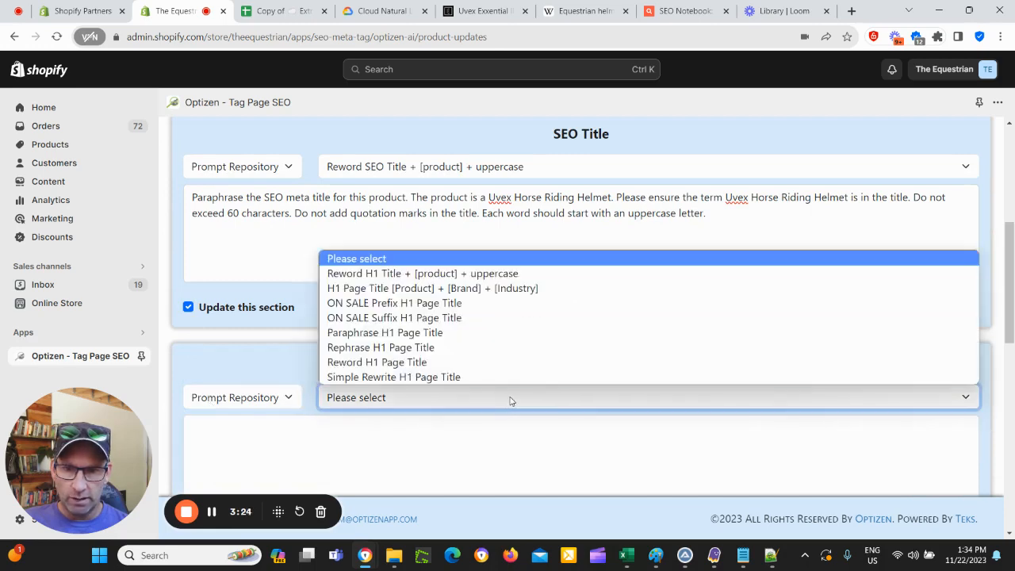
left_click(438, 294)
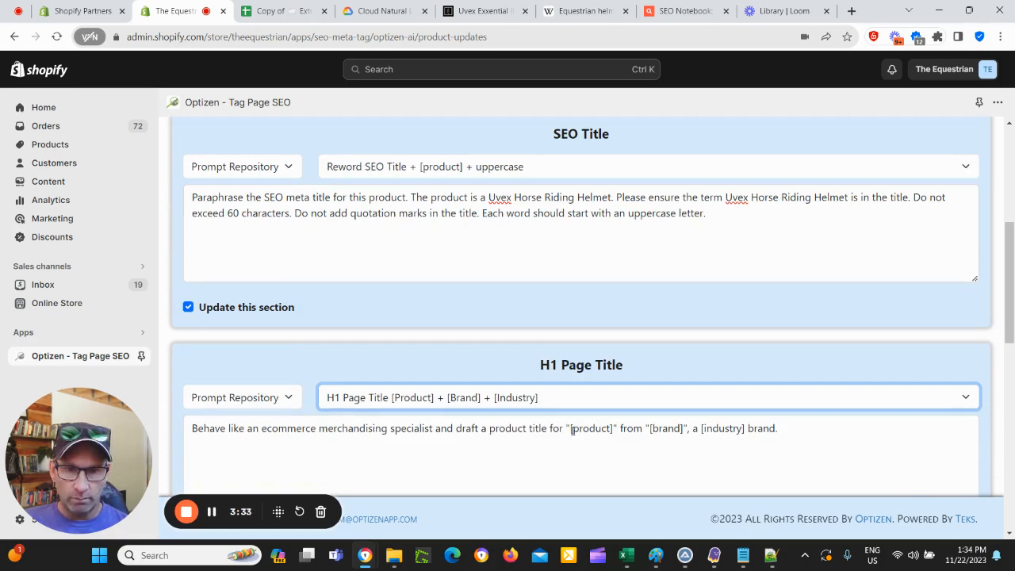
Step: Load the repository prompt "Rephrase H1 Page Title" into the H1 Page Title section and replace "Rephrase" with "Paraphrase" in its text
left_click(472, 397)
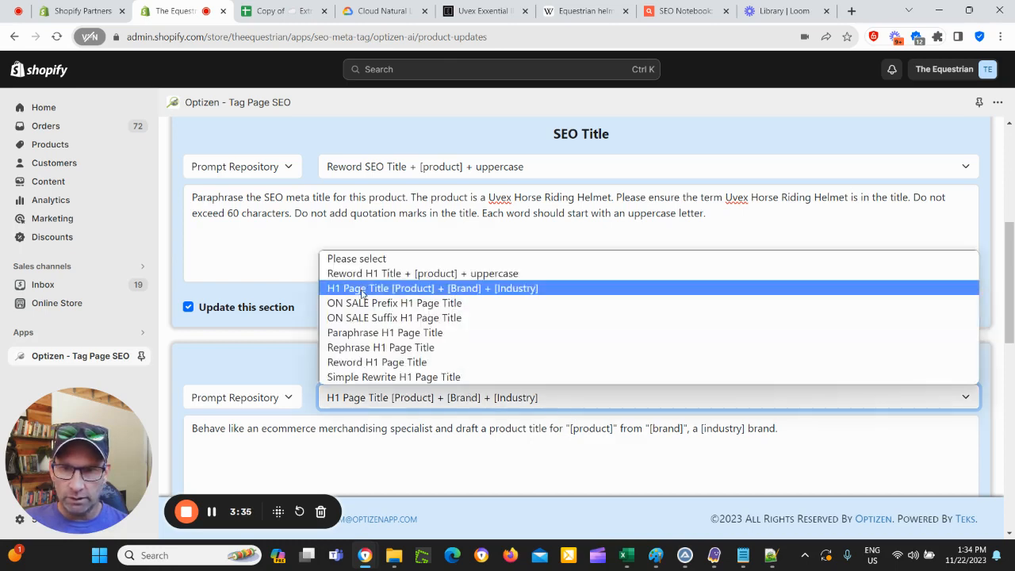
left_click(370, 348)
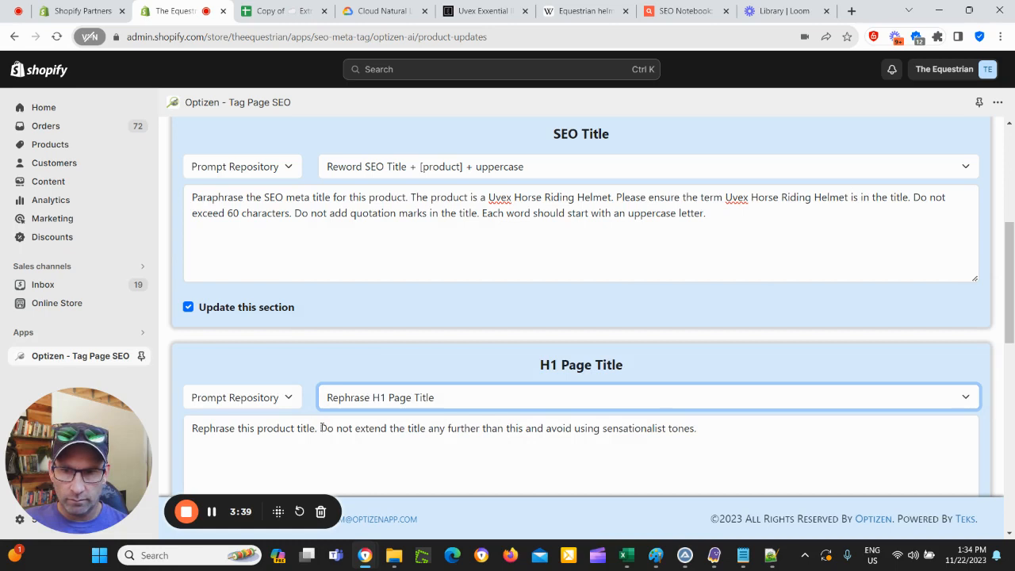
left_click(365, 397)
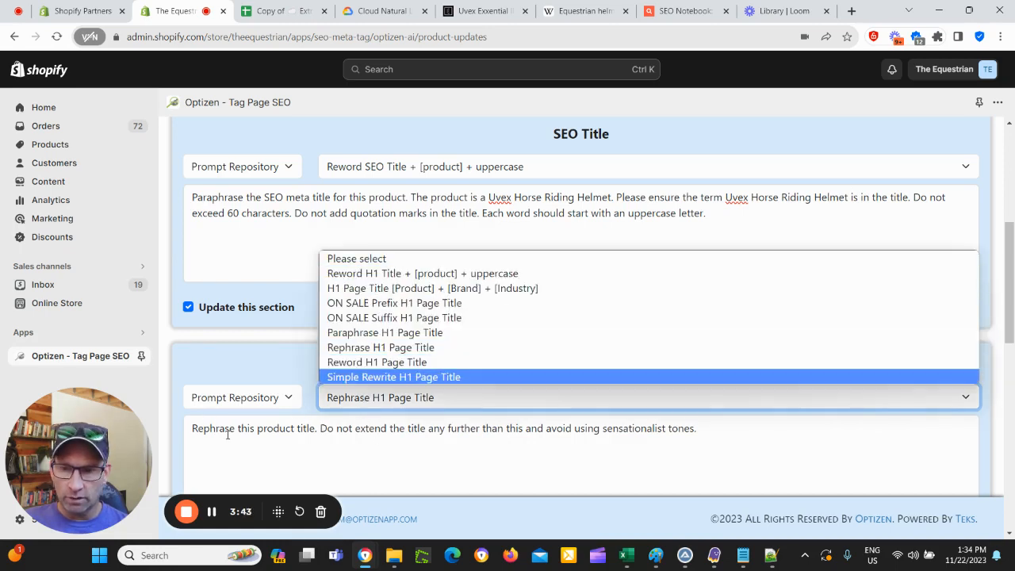
left_click_drag(231, 429, 194, 428)
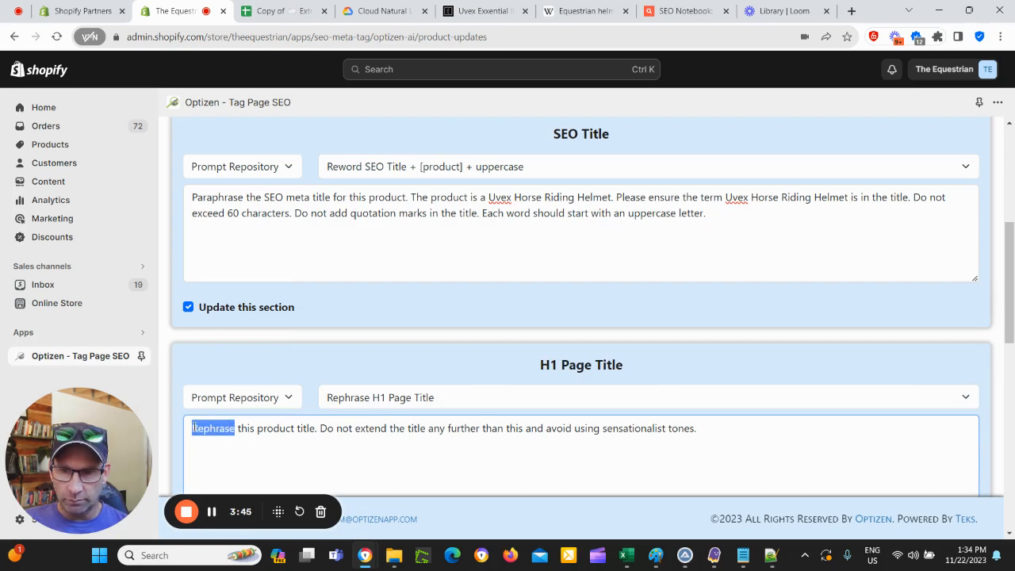
type("Paraphrase")
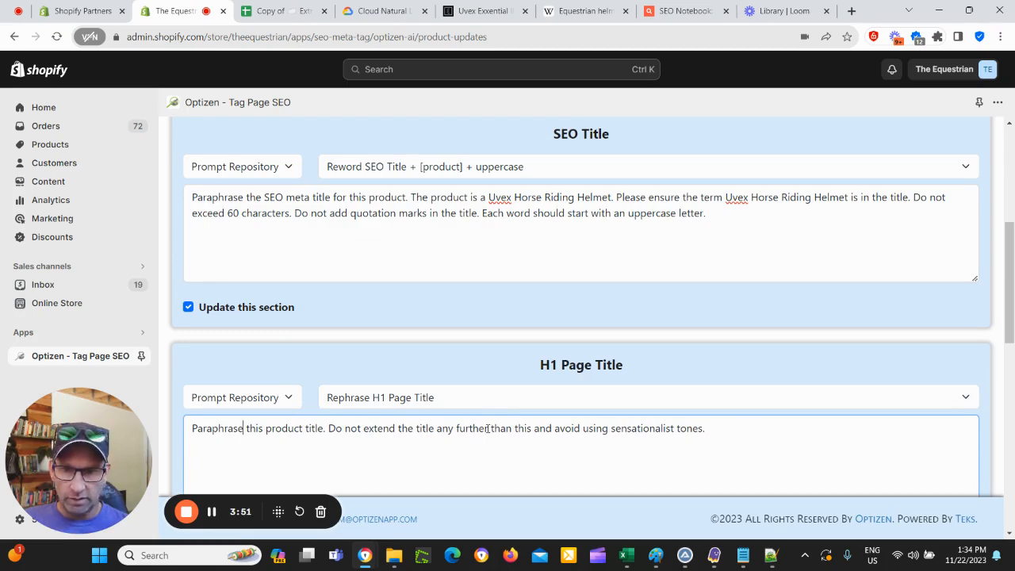
Step: Switch to the Uvex Exxential II product page on the store website and examine its page heading and breadcrumb title
scroll(378, 428, "down", 1)
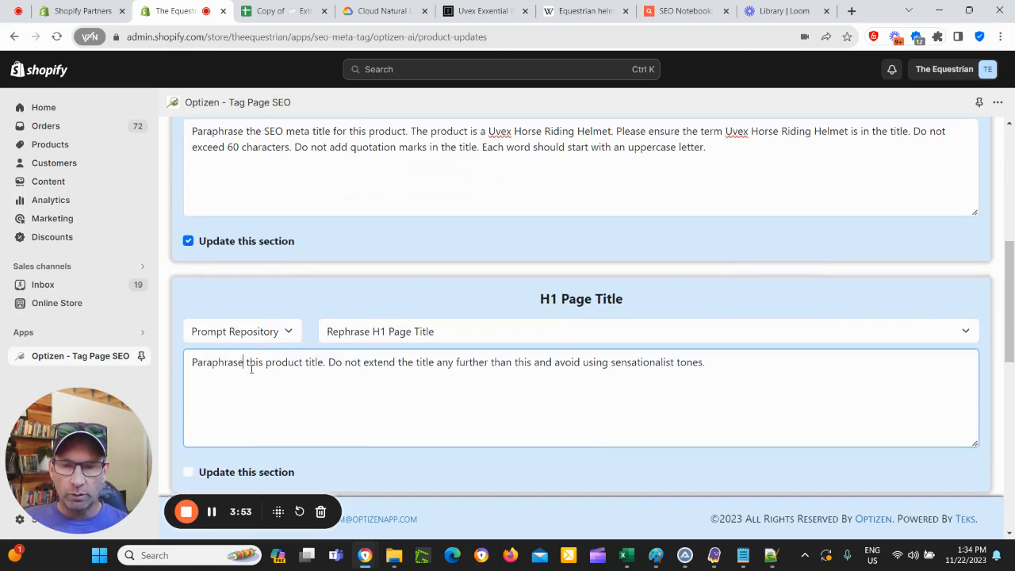
scroll(251, 369, "up", 2)
left_click(476, 11)
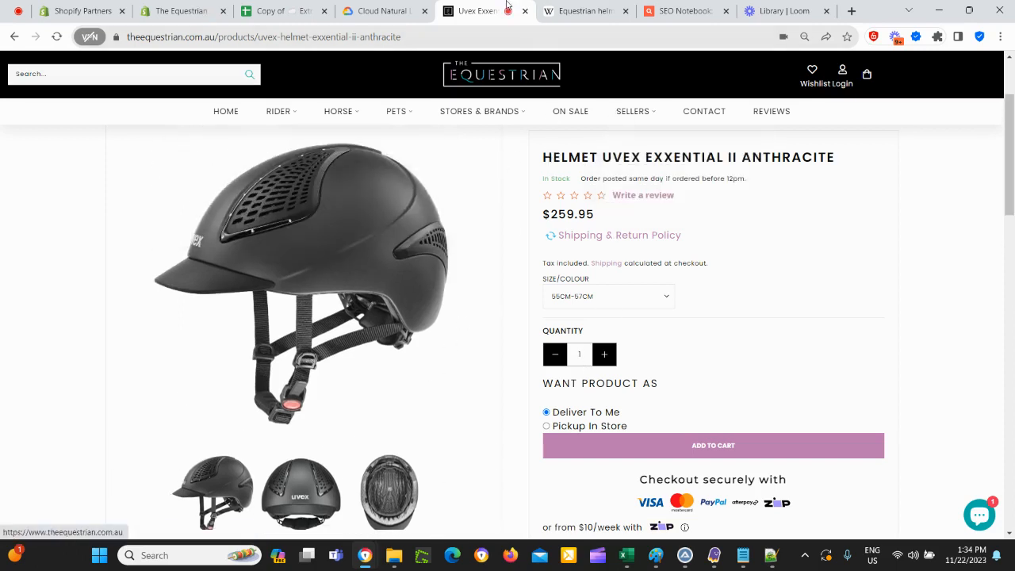
scroll(754, 232, "up", 2)
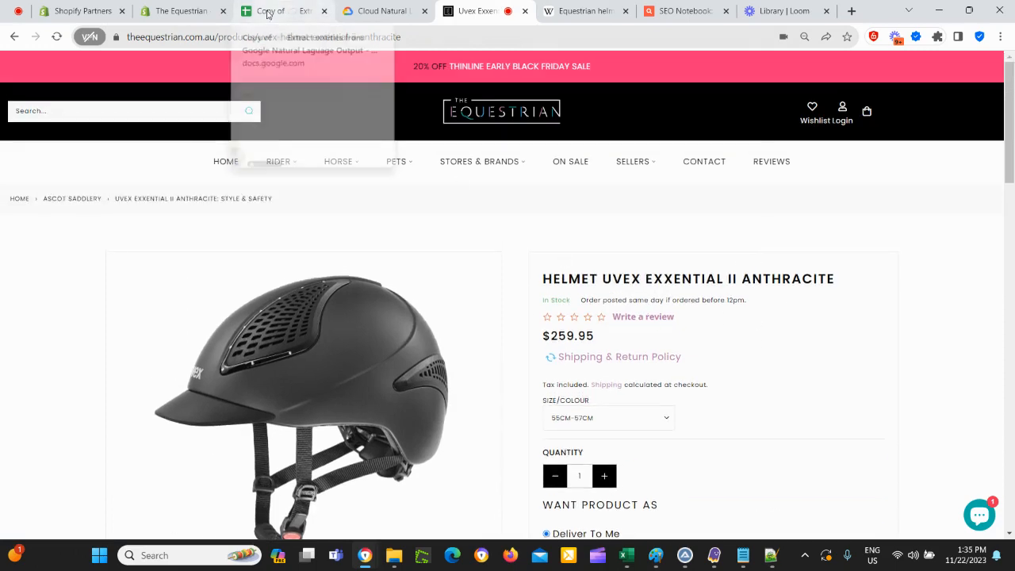
Step: Return to the Optizen product update in Shopify and mark the H1 Page Title section for updating
left_click(181, 11)
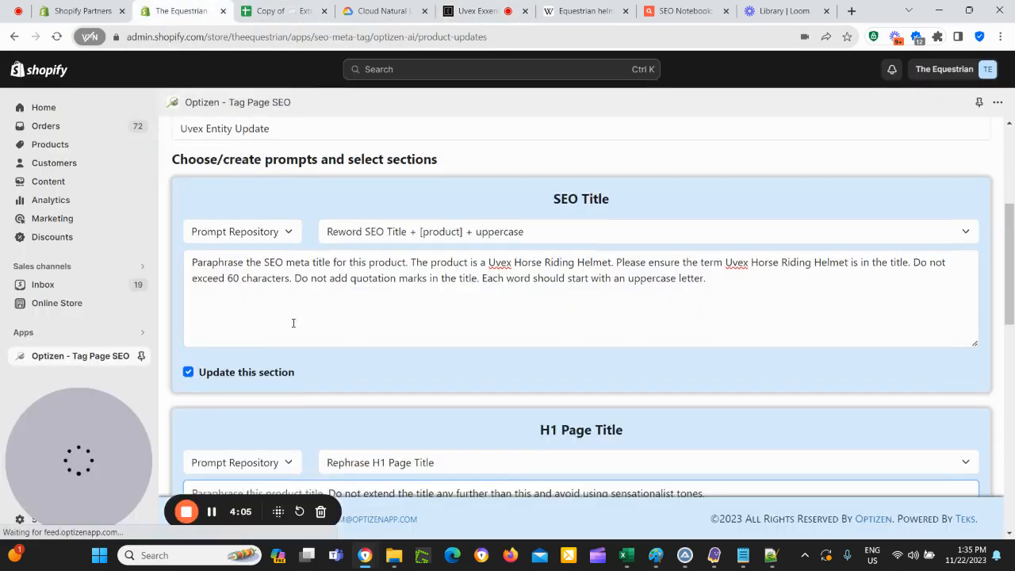
scroll(292, 323, "down", 2)
left_click(188, 405)
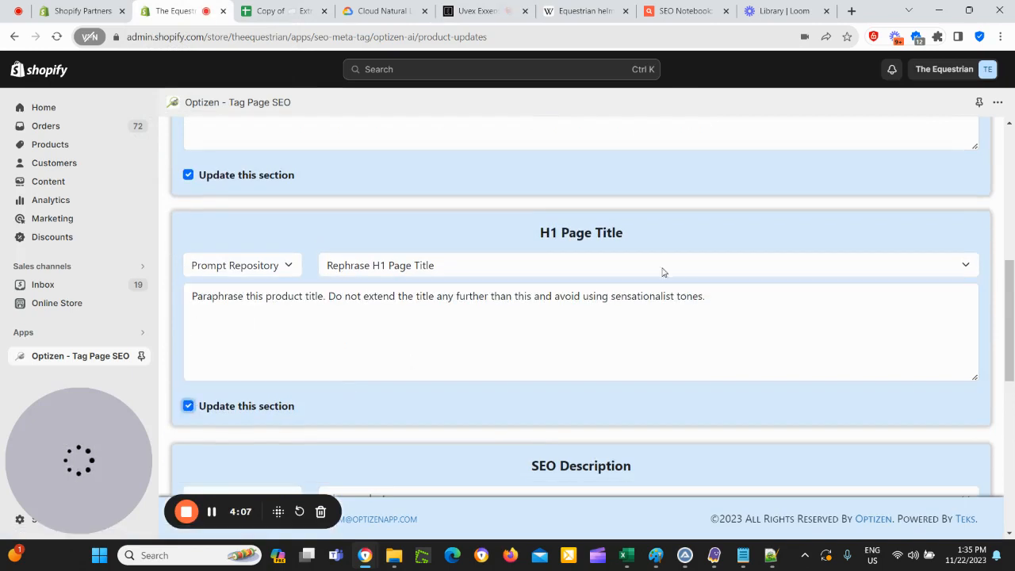
Step: Load the repository prompt "Reword SEO Description" into the SEO Description section and replace "Reword" with "Paraphrase" in its text
scroll(664, 272, "up", 1)
scroll(442, 305, "down", 3)
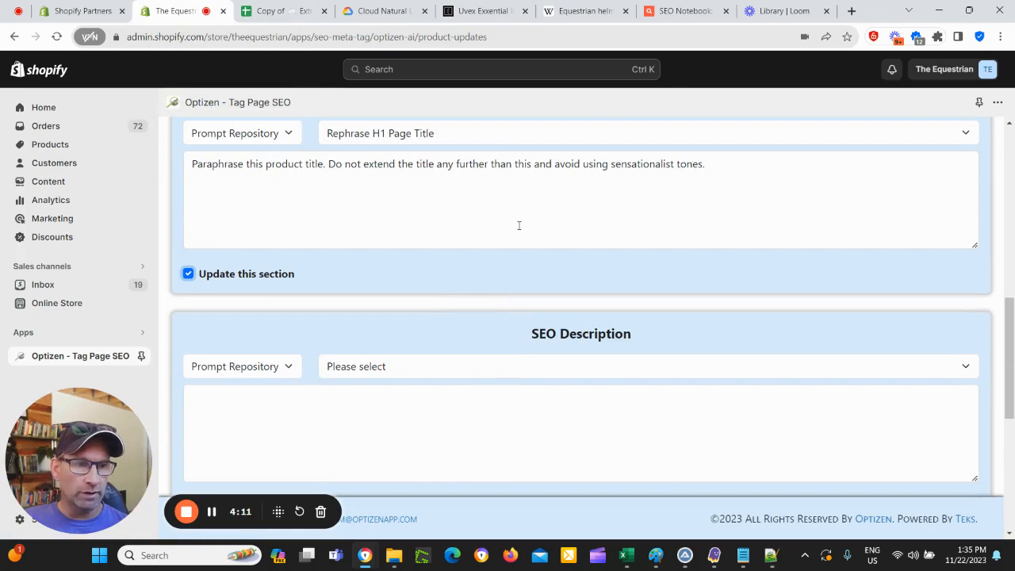
scroll(270, 325, "down", 1)
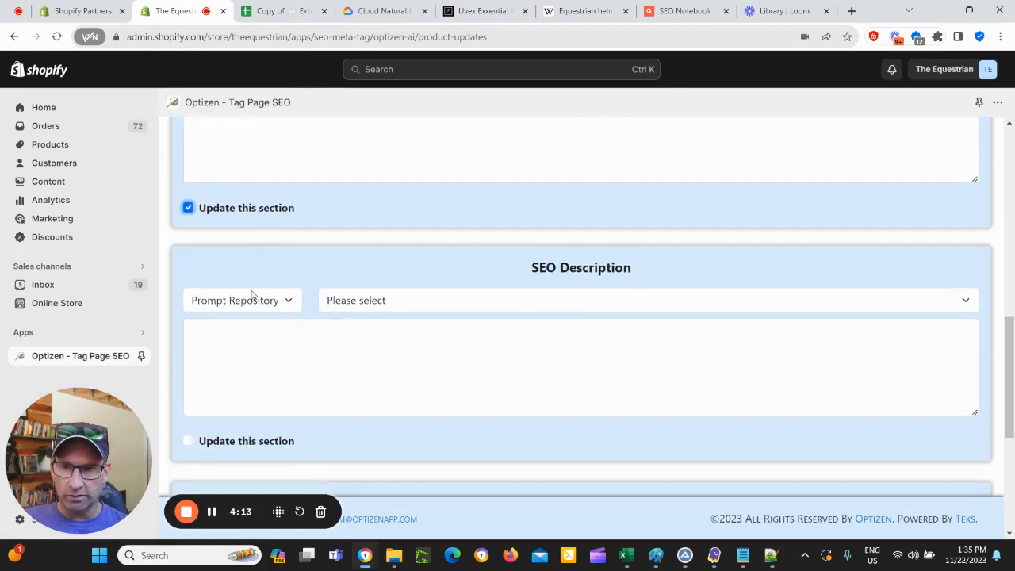
left_click(360, 301)
left_click(365, 334)
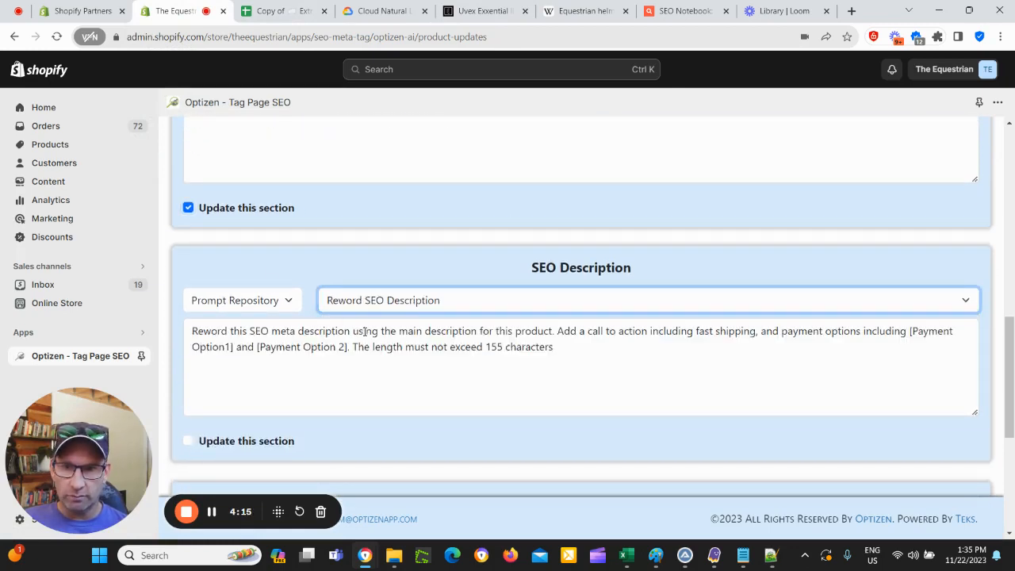
left_click_drag(230, 333, 181, 338)
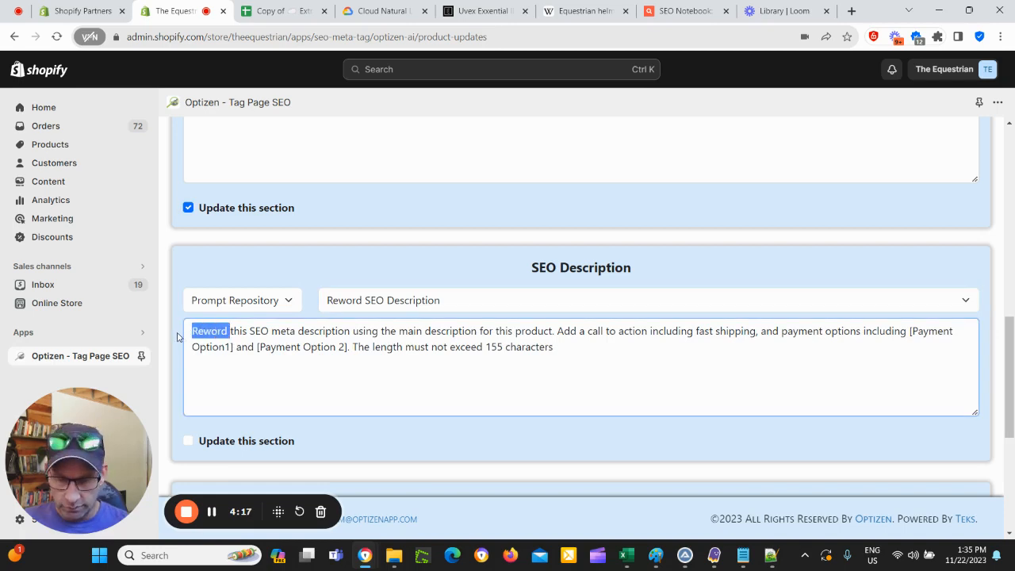
type("Paraphrase")
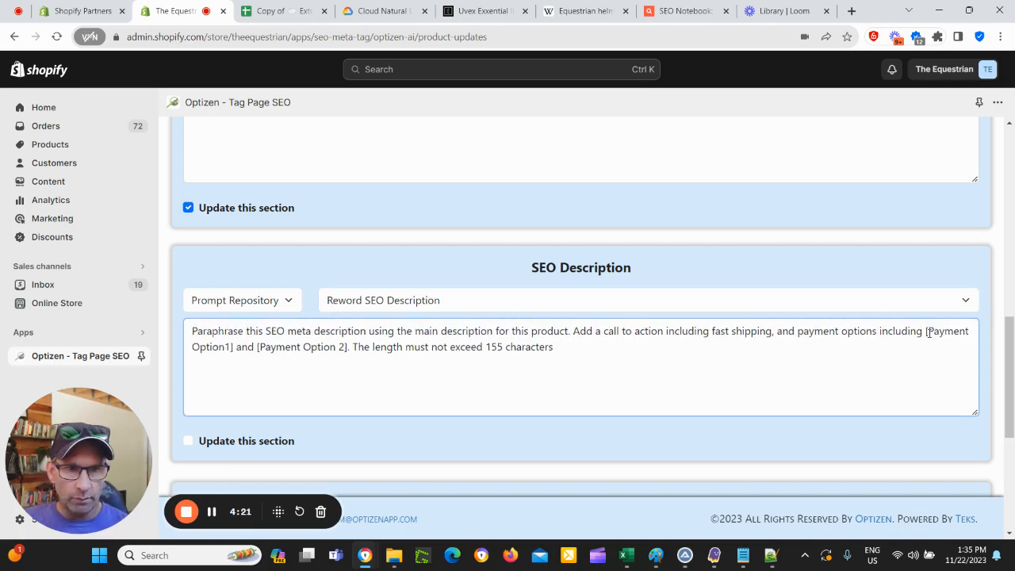
Step: Replace the two payment option placeholders in the SEO description prompt with "Zippay" and "Afterpay", and mark that section for updating
left_click_drag(928, 332, 234, 361)
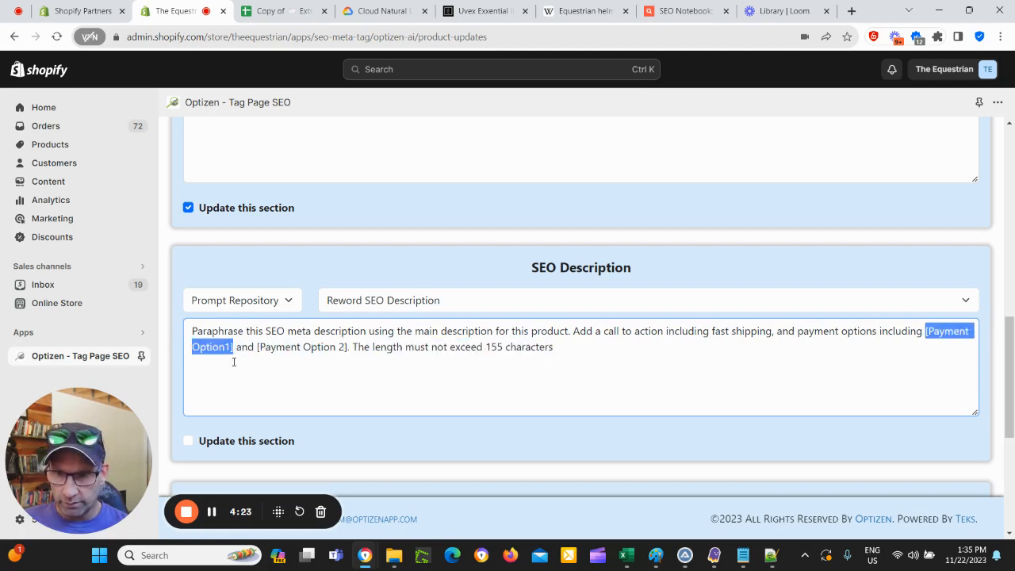
type("Zippay")
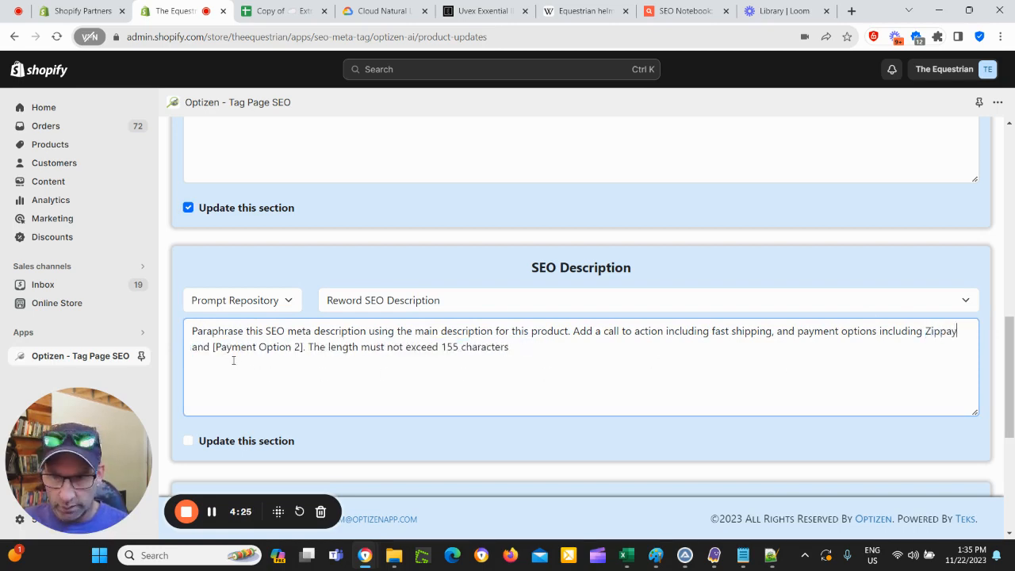
left_click(304, 347)
key("BackSpace")
key("BackSpace")
key("BackSpace")
key("BackSpace")
key("BackSpace")
key("BackSpace")
key("BackSpace")
key("BackSpace")
key("BackSpace")
key("BackSpace")
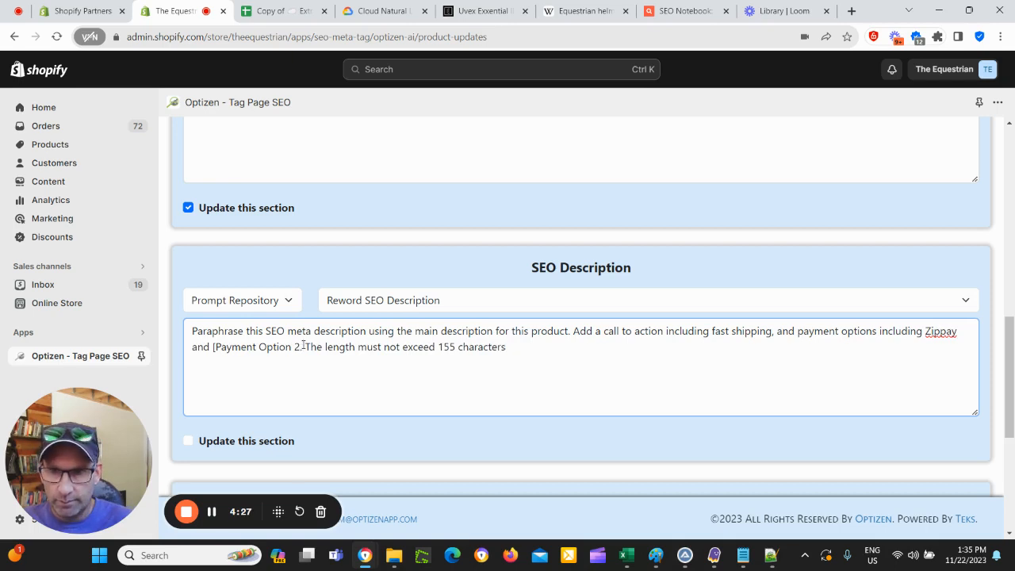
key("BackSpace")
key("BackSpace")
key("BackSpace")
key("BackSpace")
key("BackSpace")
key("BackSpace")
key("BackSpace")
key("BackSpace")
type("Afterp")
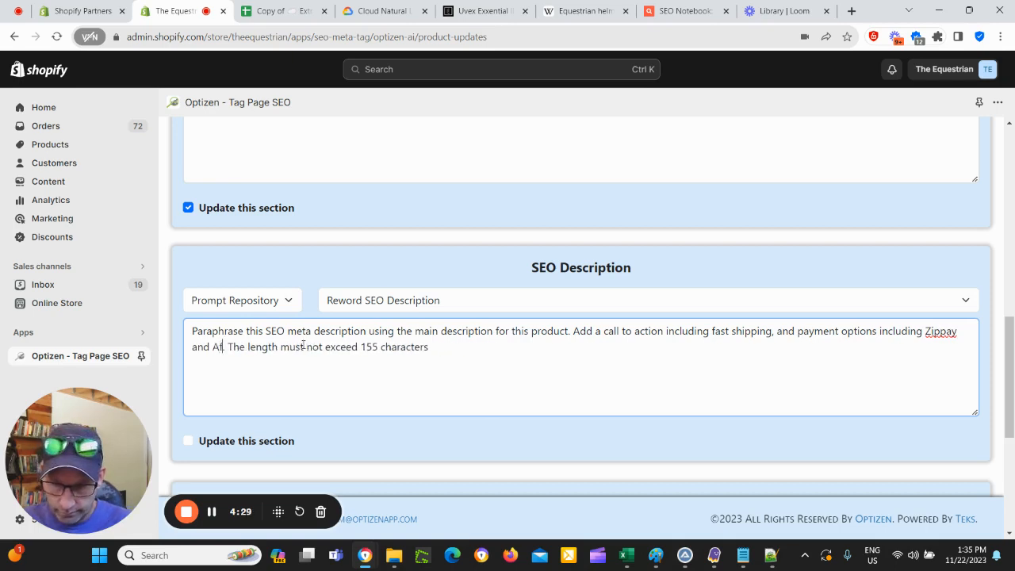
type("ay")
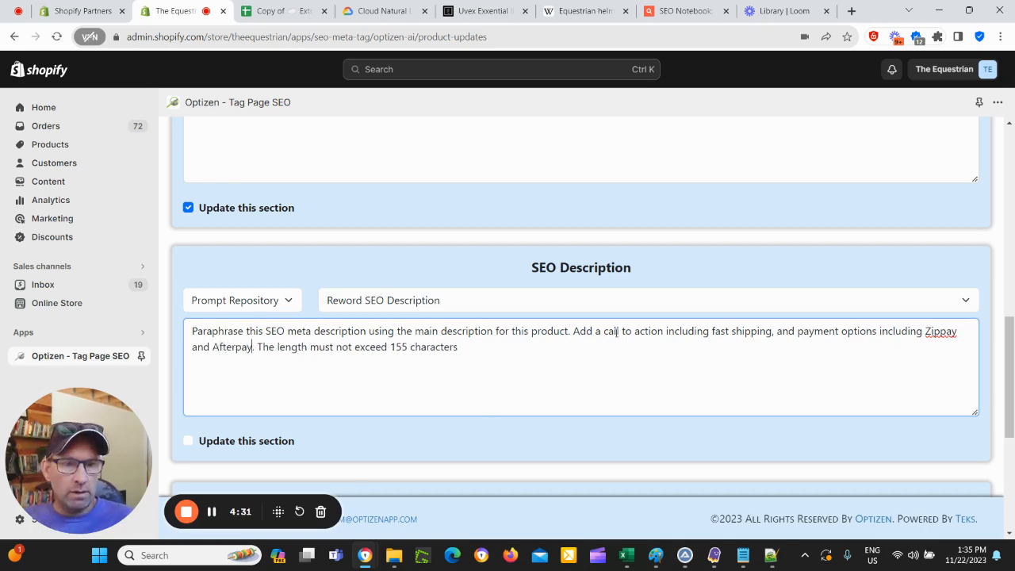
left_click(189, 441)
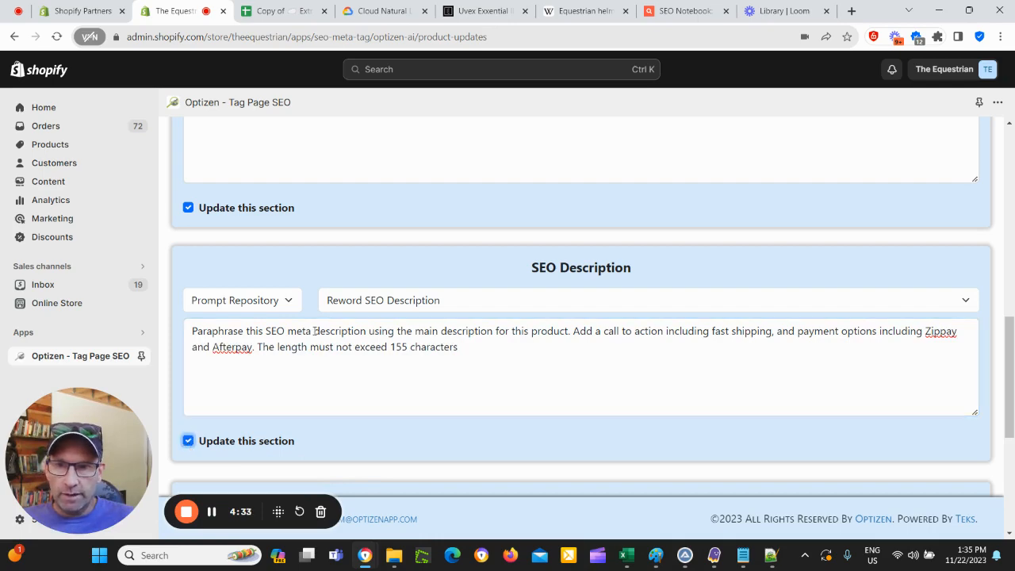
Step: Load the repository prompt "PAS Framework - Entities - Internal Links" into the Product Description section and enlarge its text box to show the whole prompt
scroll(315, 331, "down", 3)
left_click(257, 339)
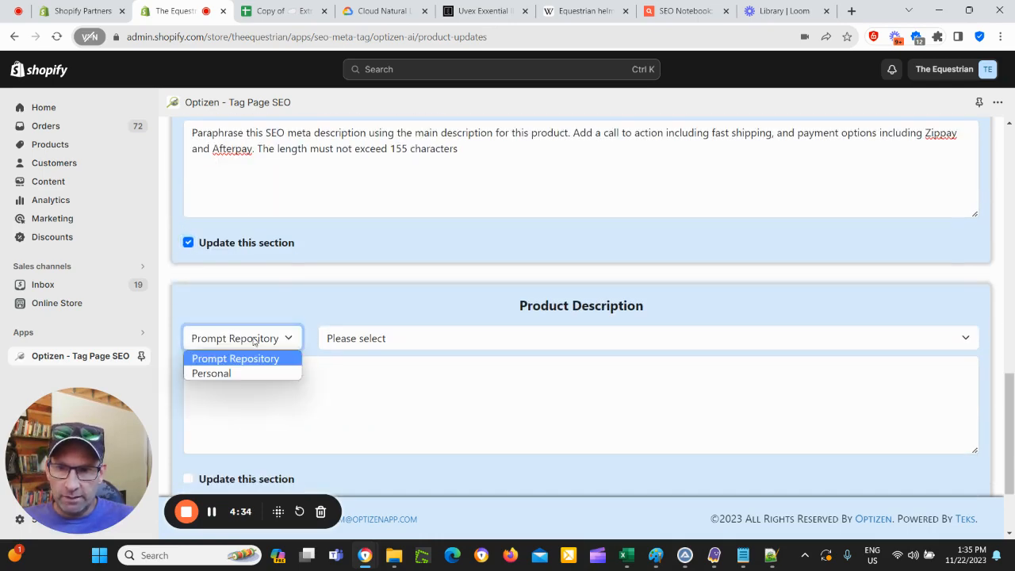
left_click(453, 338)
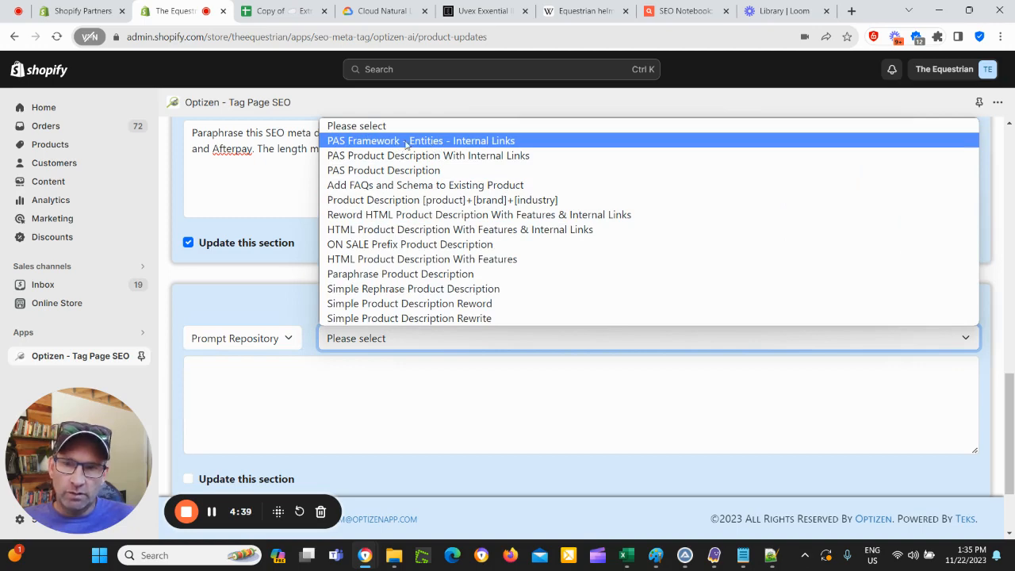
left_click(454, 143)
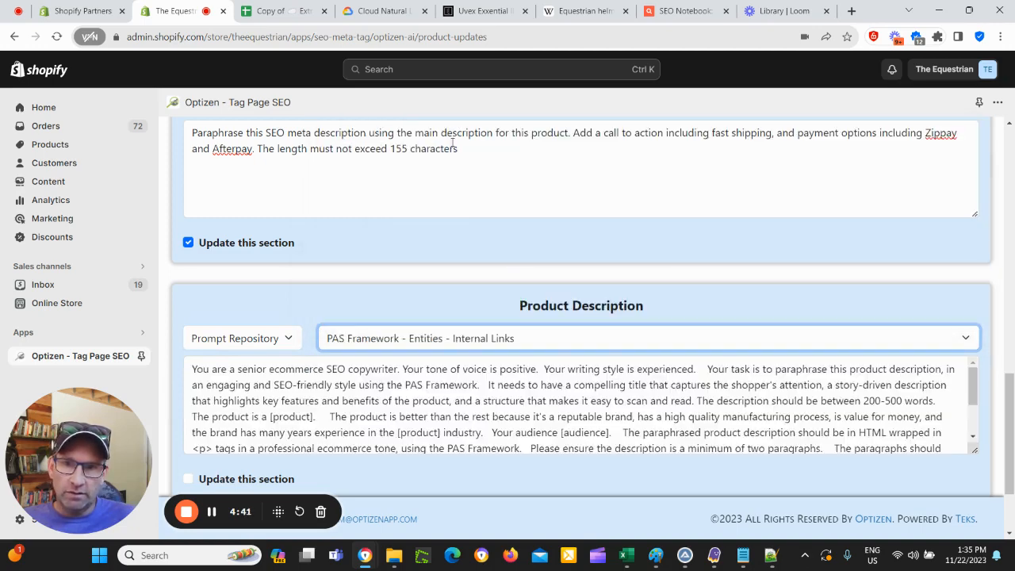
scroll(388, 386, "down", 2)
left_click_drag(973, 450, 975, 537)
scroll(781, 420, "down", 3)
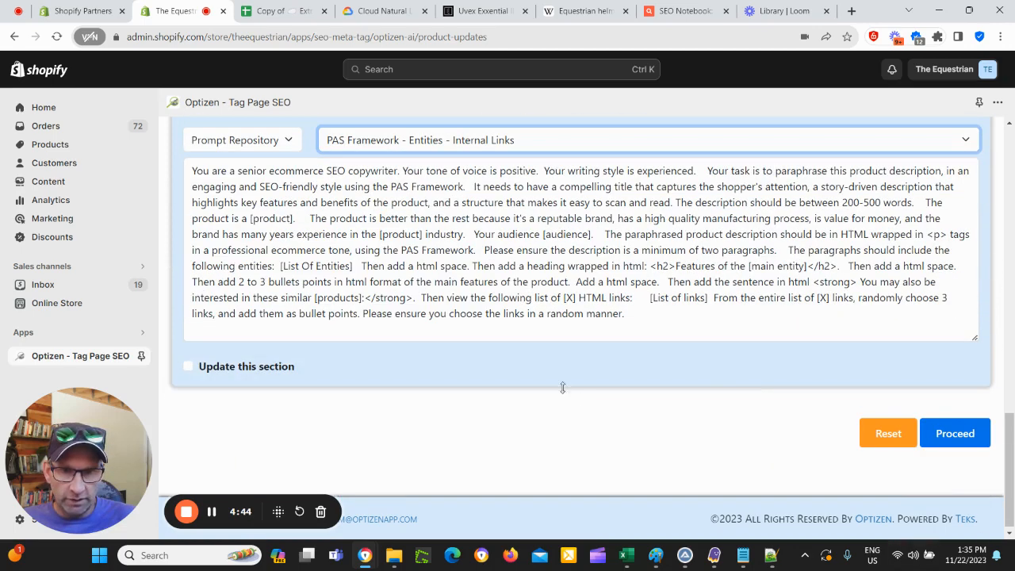
Step: Delete the similar-products and internal-links instructions, from "Add a html space" to the end, from the product description prompt and enlarge its text box
left_click(632, 315)
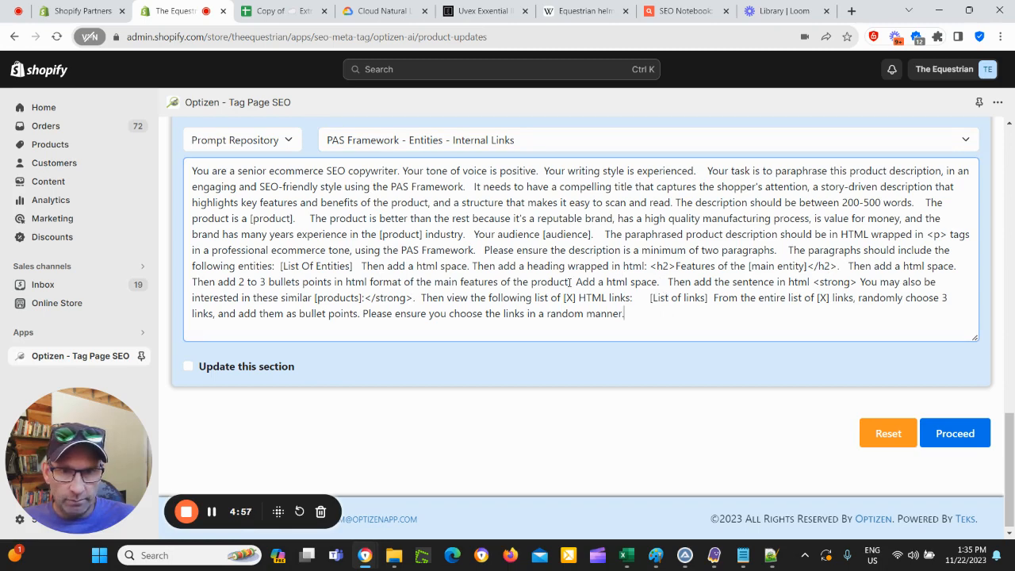
left_click_drag(574, 282, 683, 314)
key("BackSpace")
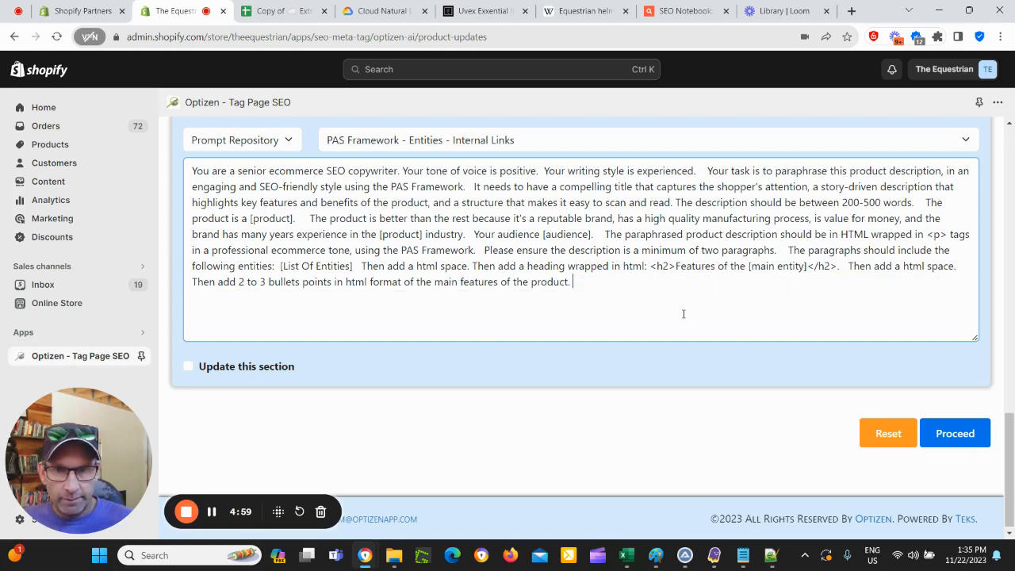
scroll(596, 292, "up", 1)
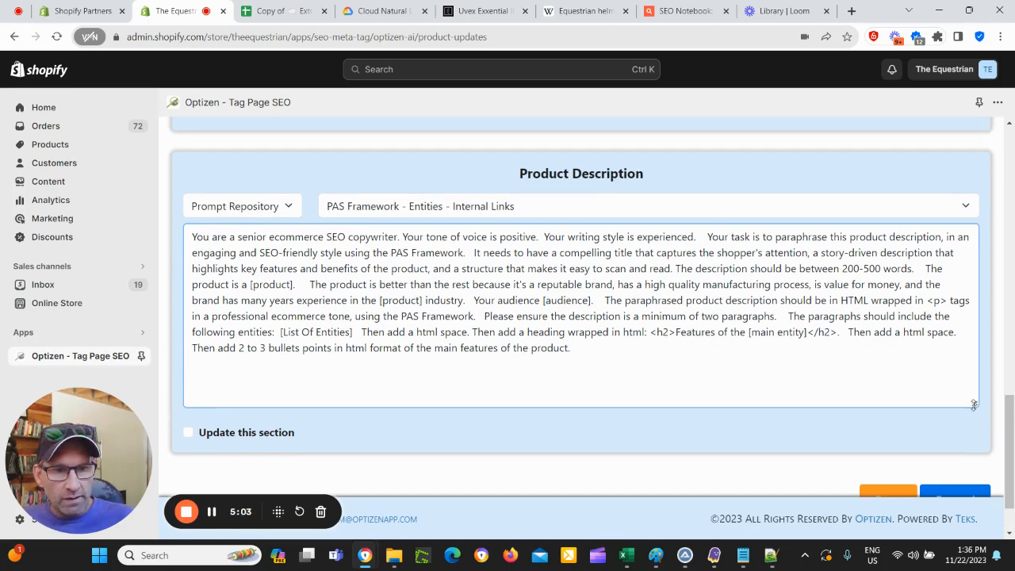
left_click_drag(974, 403, 975, 460)
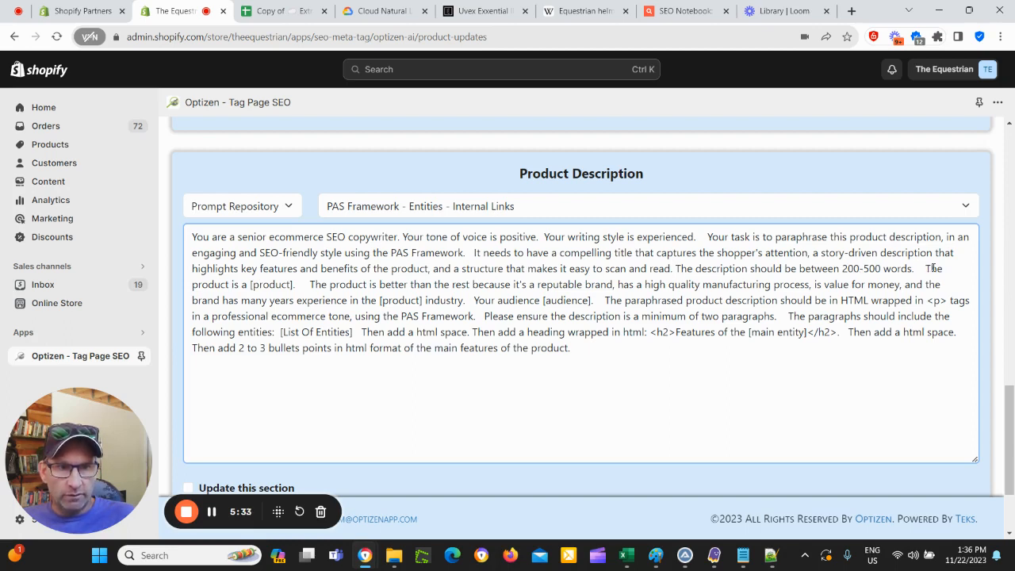
Step: Replace the first [product] placeholder in the product description prompt with "Uvex horse riding helmet"
left_click_drag(254, 287, 294, 285)
type("Uvex")
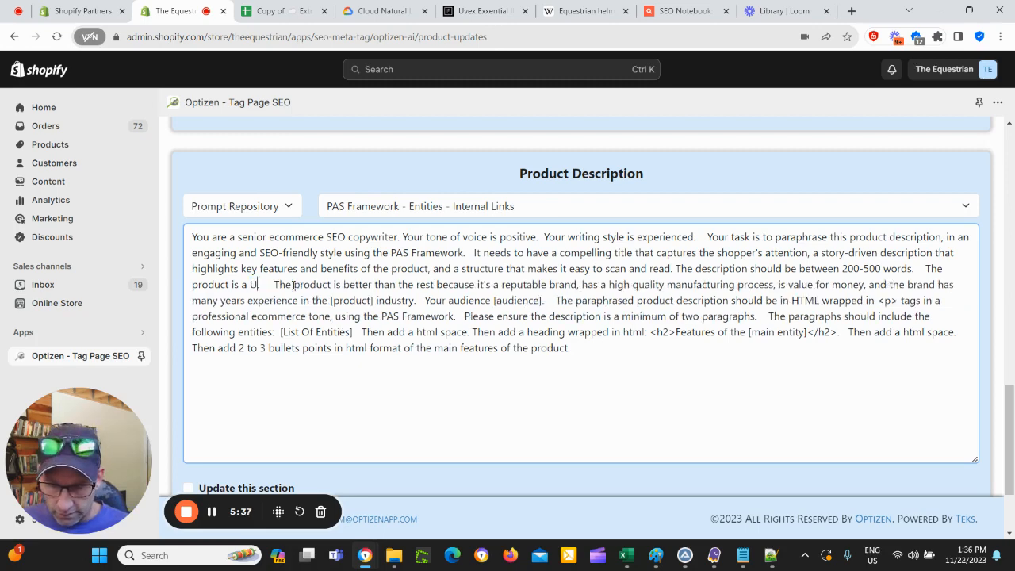
type(" horse ridi")
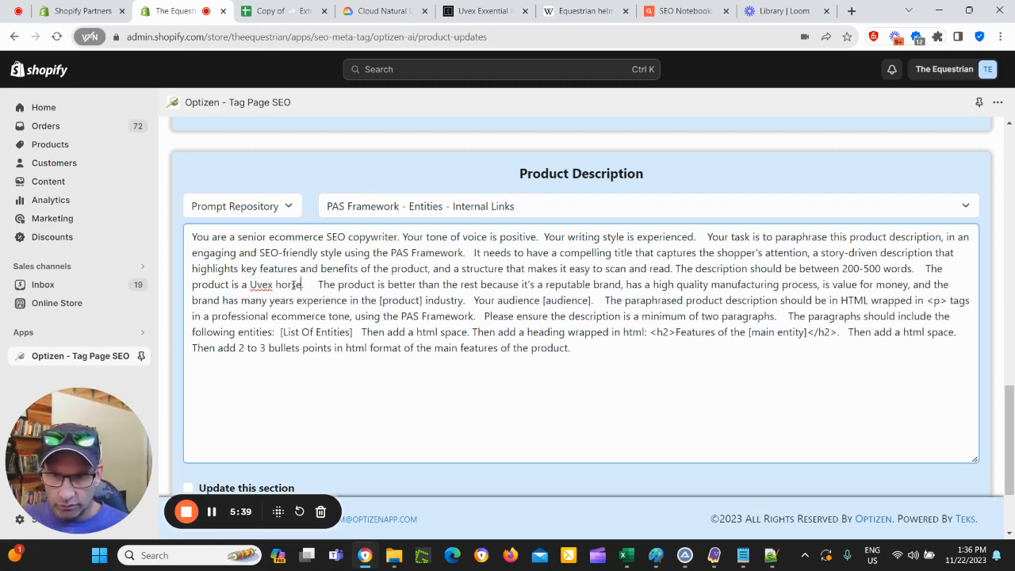
type("ng helmet.")
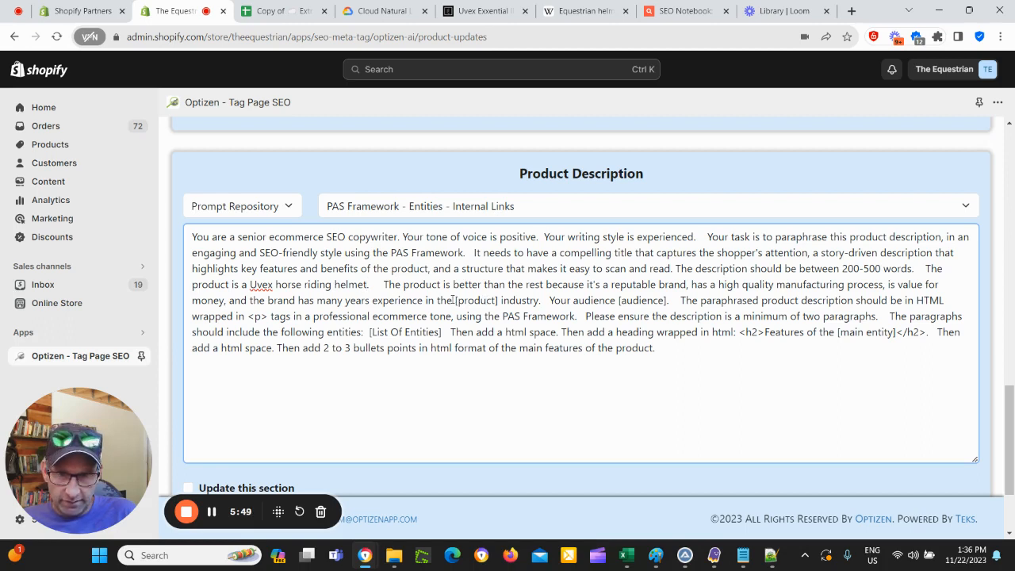
Step: Replace the remaining [product] placeholder in the product description prompt with "equestrian" and the [audience] placeholder with "horse riders"
left_click_drag(452, 300, 503, 300)
key("BackSpace")
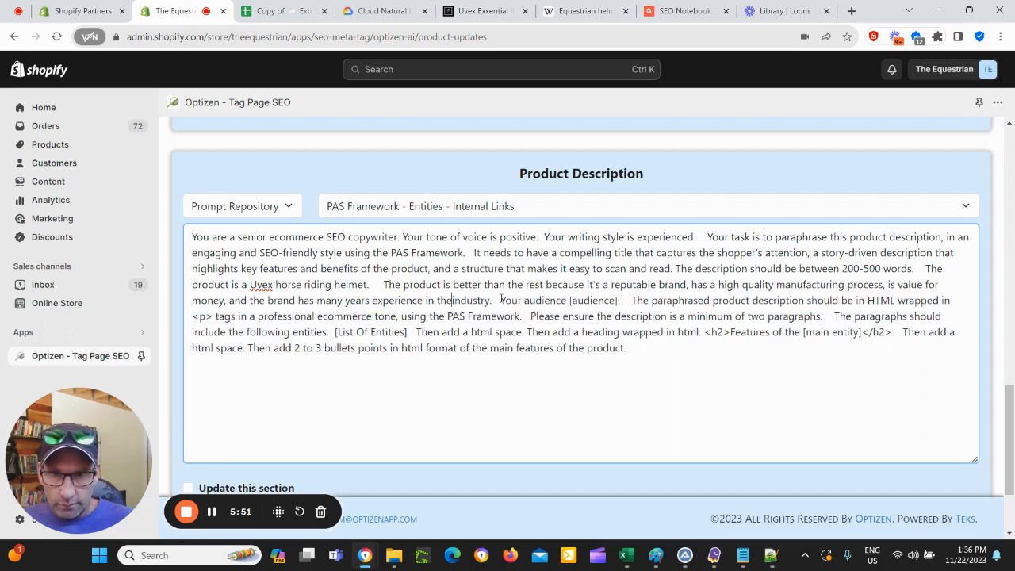
type("equestrian industry.")
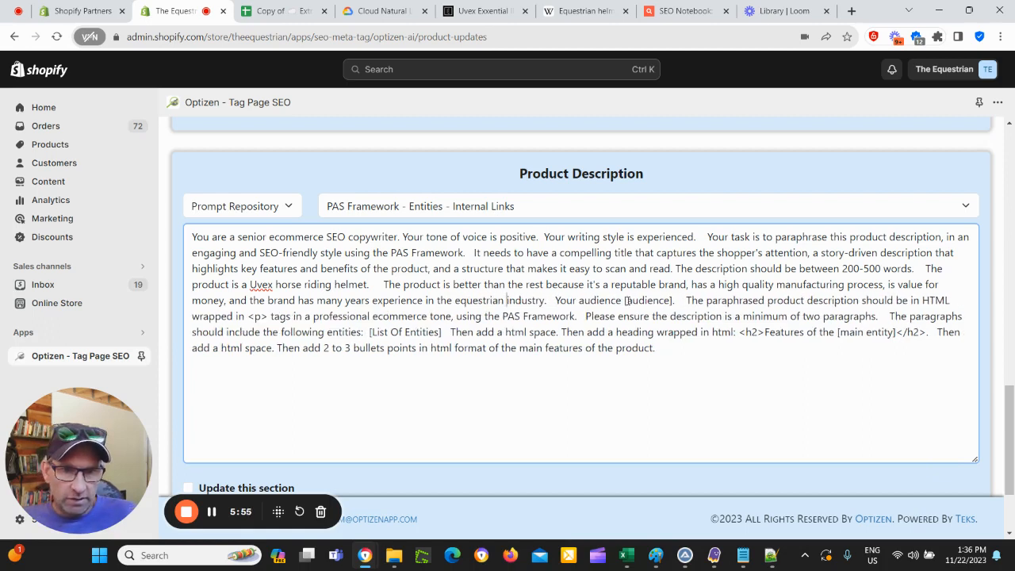
left_click_drag(626, 300, 673, 296)
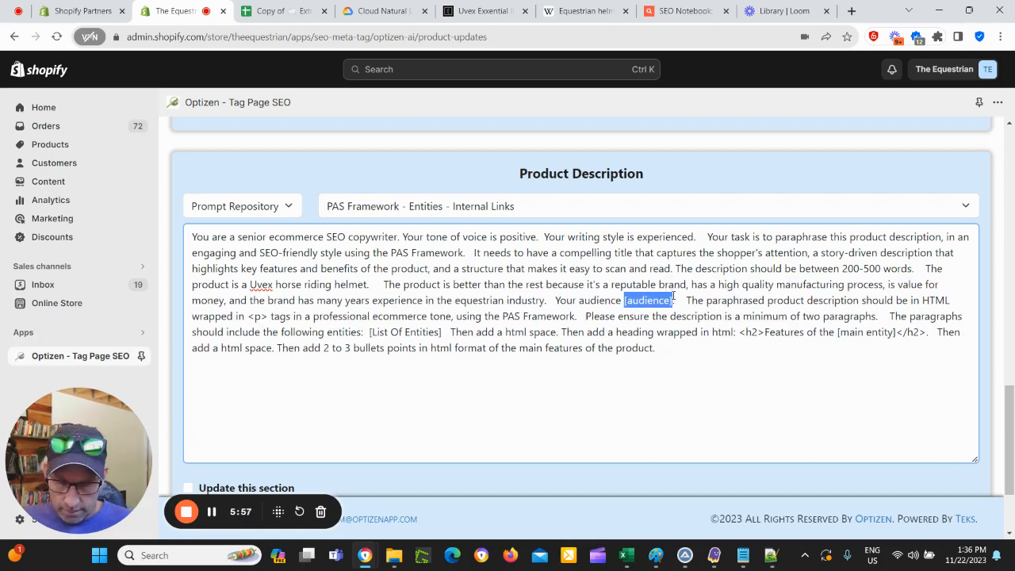
type("ho")
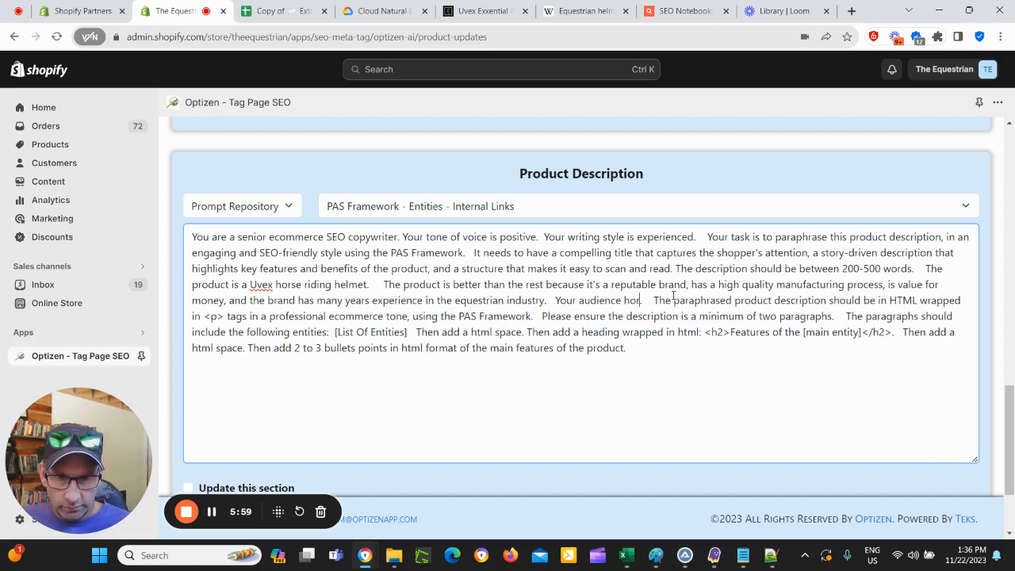
type("rse r")
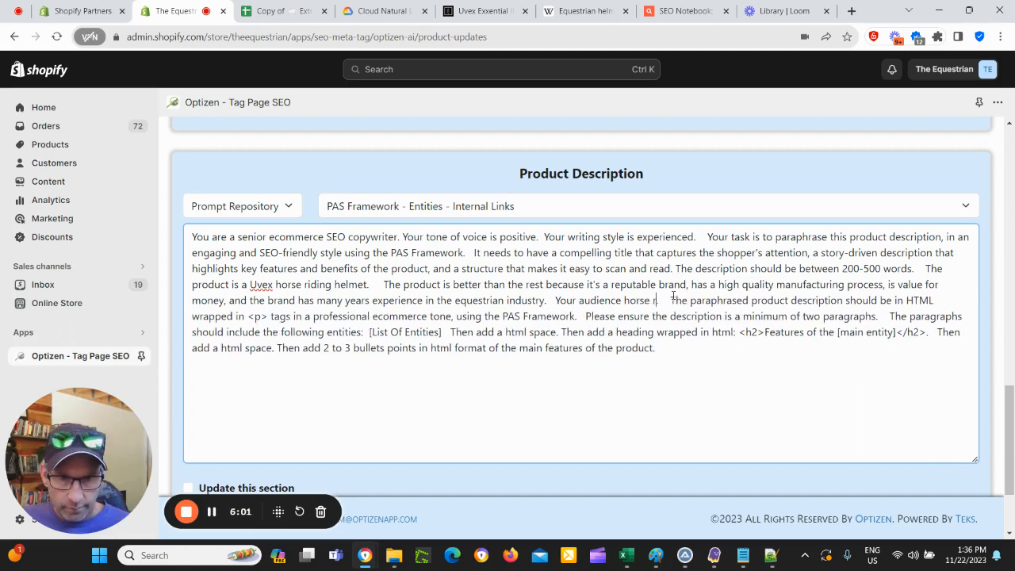
type("iders.")
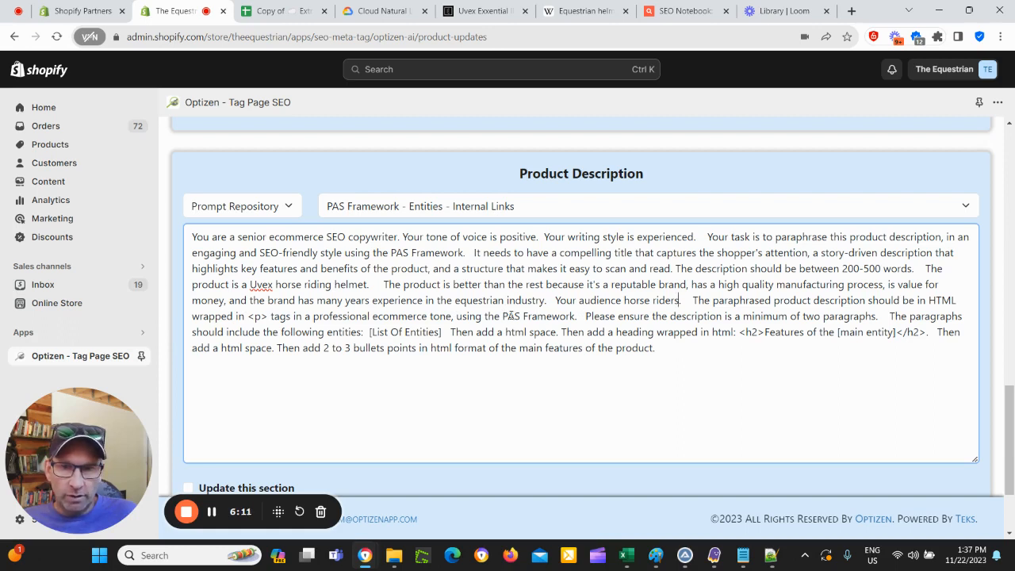
Step: Remove the [List Of Entities] placeholder from the product description prompt and insert blank lines after "following entities:"
left_click_drag(504, 315, 576, 313)
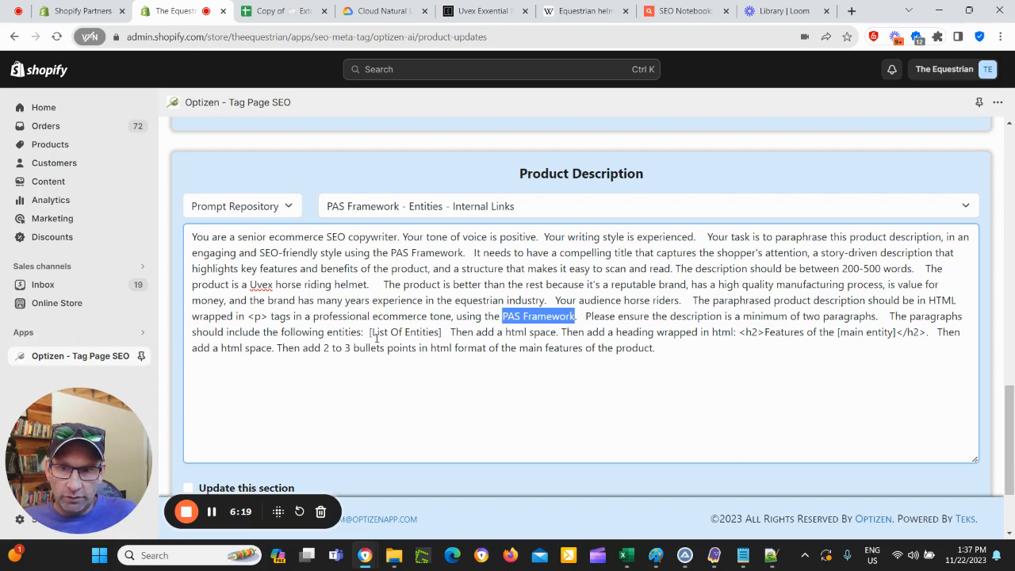
left_click_drag(369, 332, 444, 331)
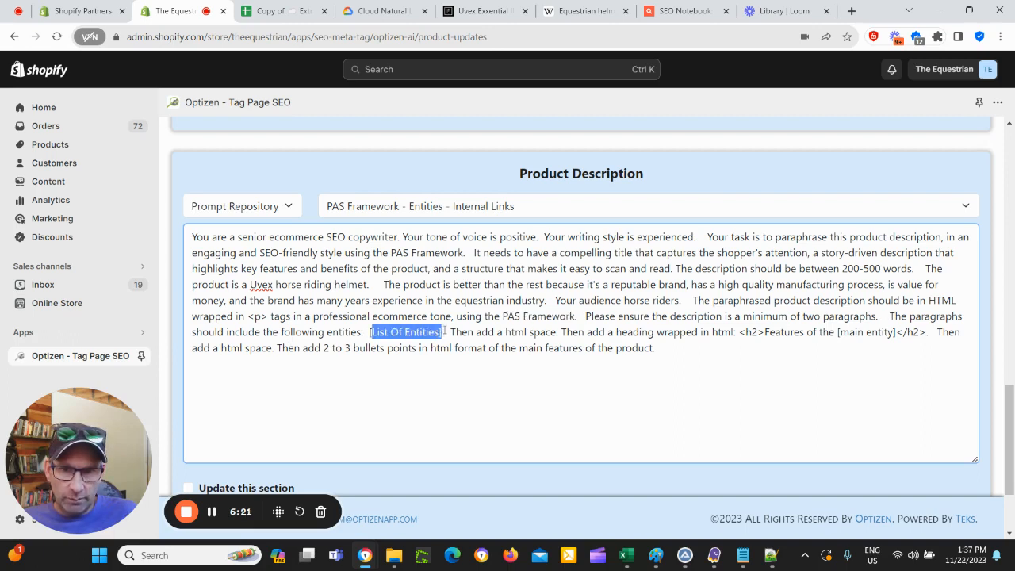
key("BackSpace")
key("Return")
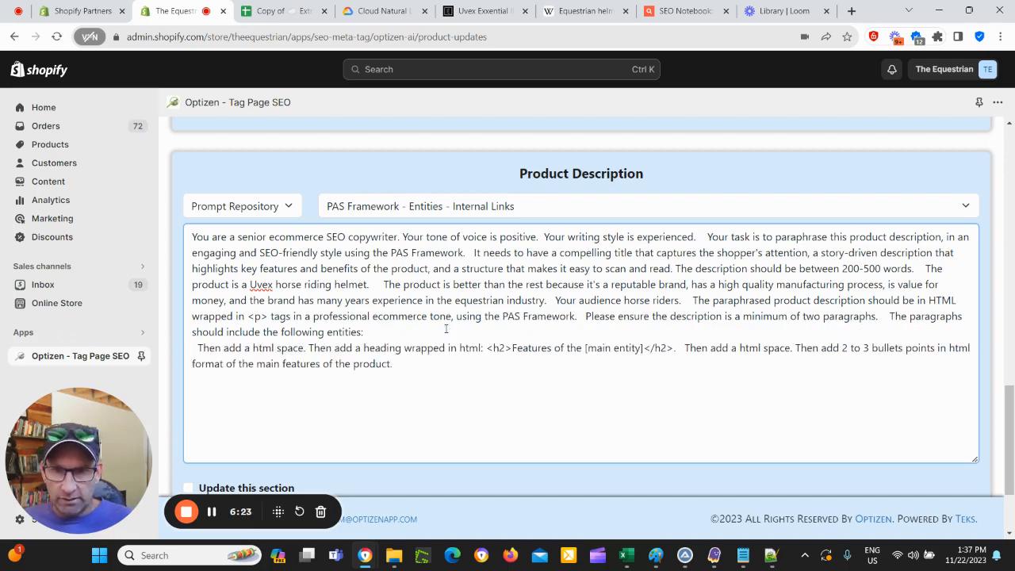
key("Return")
key("Return")
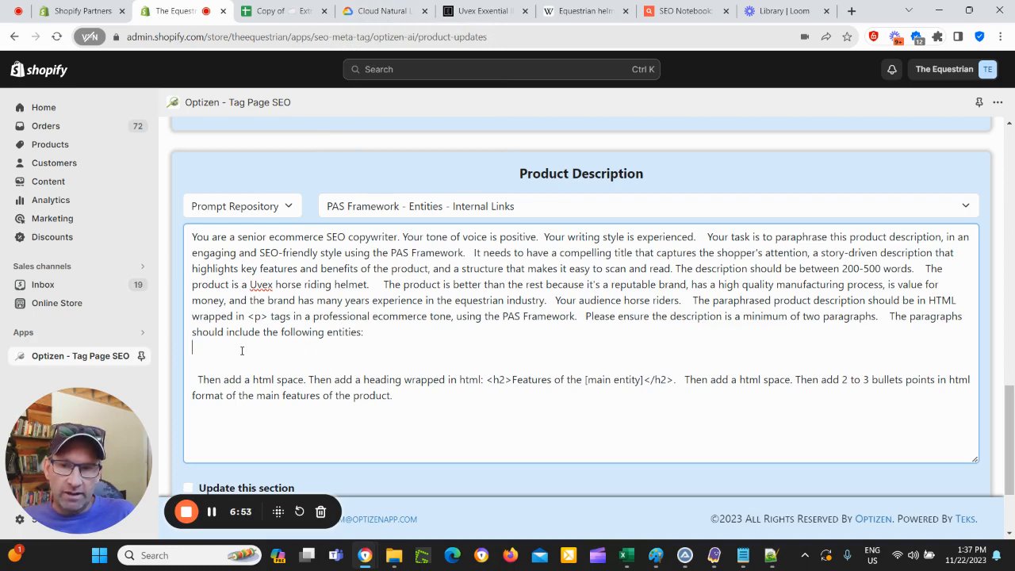
Step: Switch to the Google Cloud Natural Language page and examine its introduction and web address
left_click(384, 10)
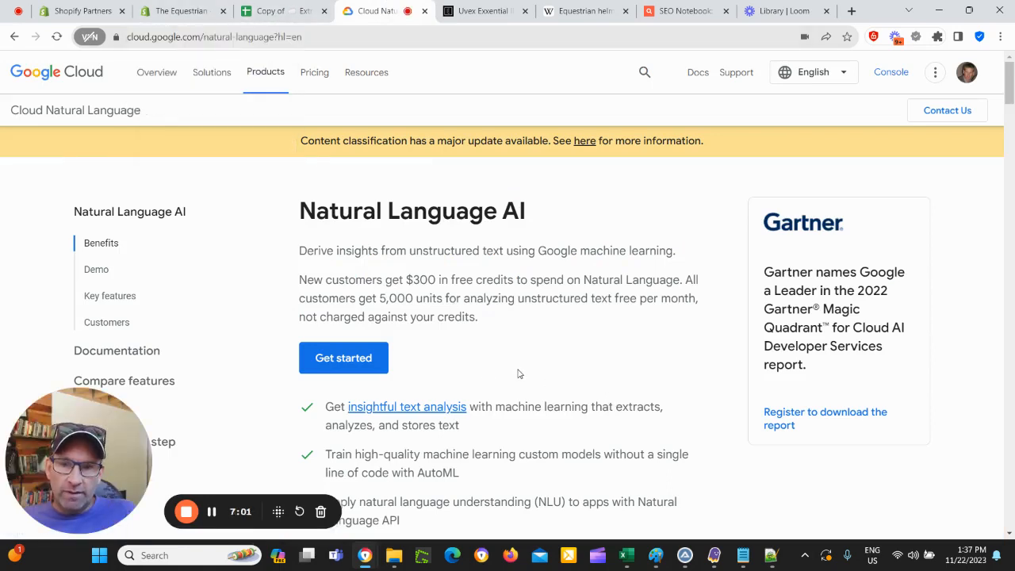
scroll(470, 361, "down", 1)
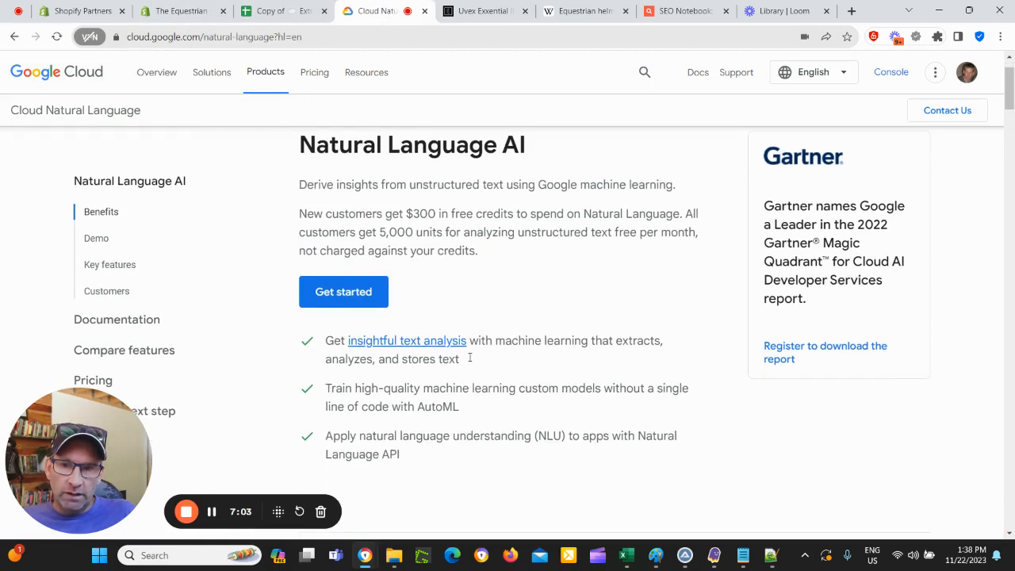
scroll(469, 361, "up", 1)
scroll(468, 360, "down", 1)
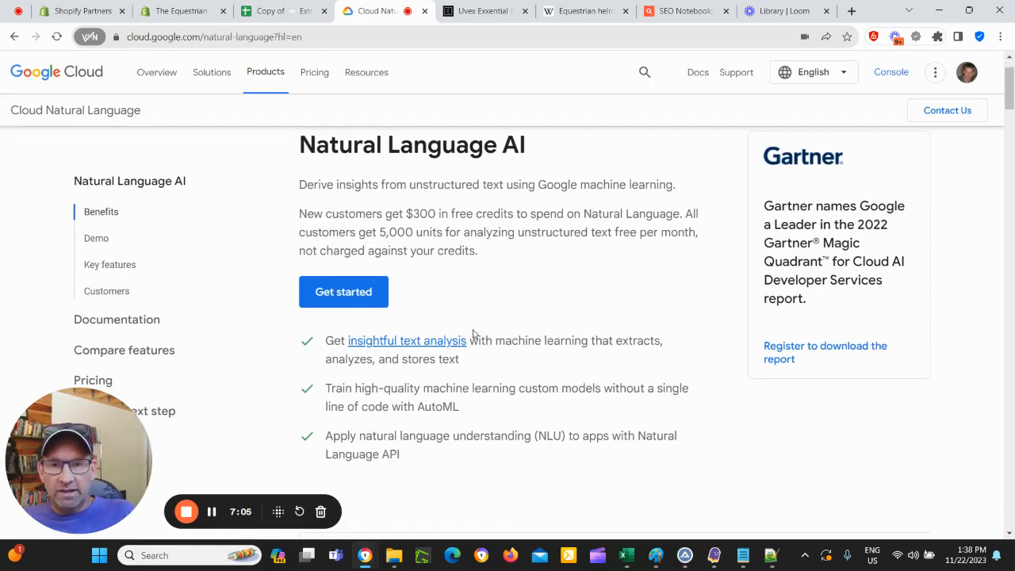
scroll(473, 334, "down", 1)
scroll(474, 341, "down", 1)
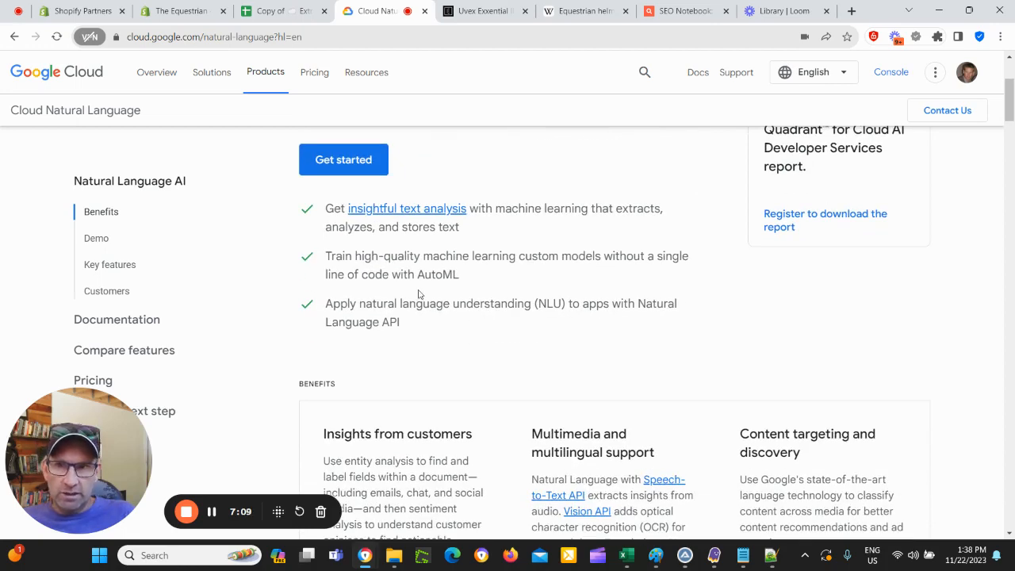
scroll(468, 289, "up", 3)
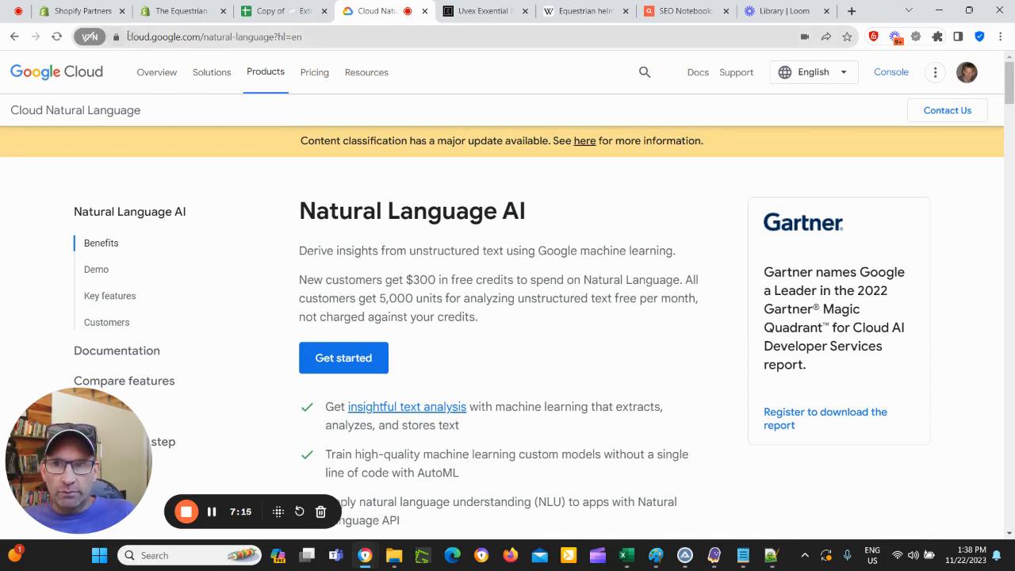
left_click_drag(128, 35, 205, 38)
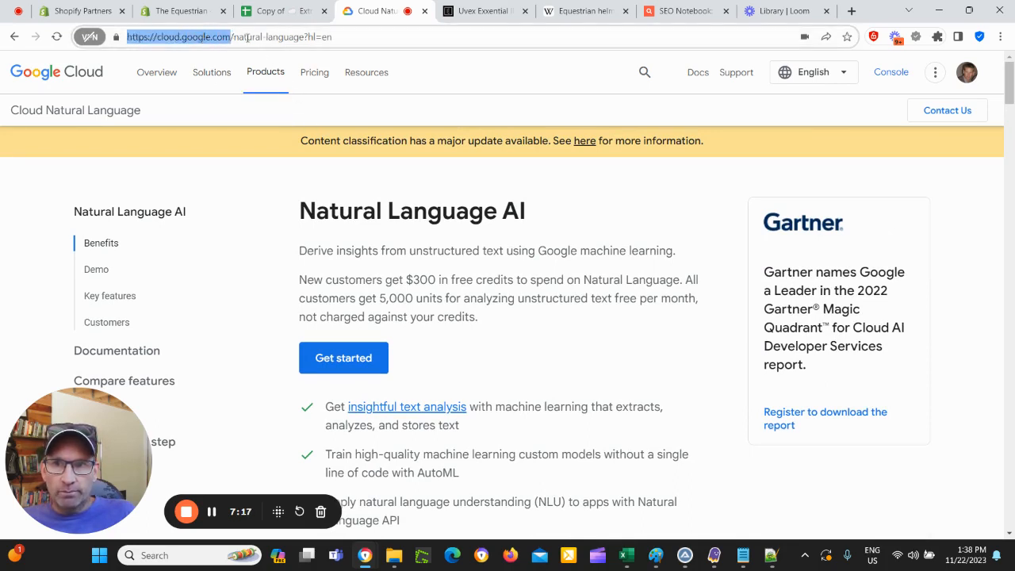
left_click_drag(304, 37, 135, 37)
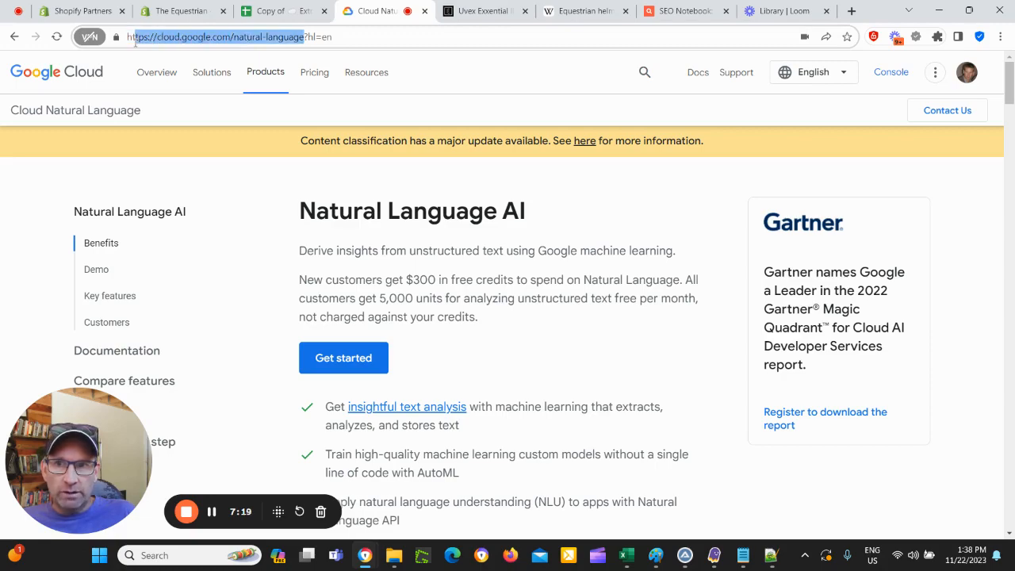
Step: Find the Natural Language API demo on the page and select all the sample text in its input box
scroll(480, 339, "down", 3)
scroll(479, 338, "down", 15)
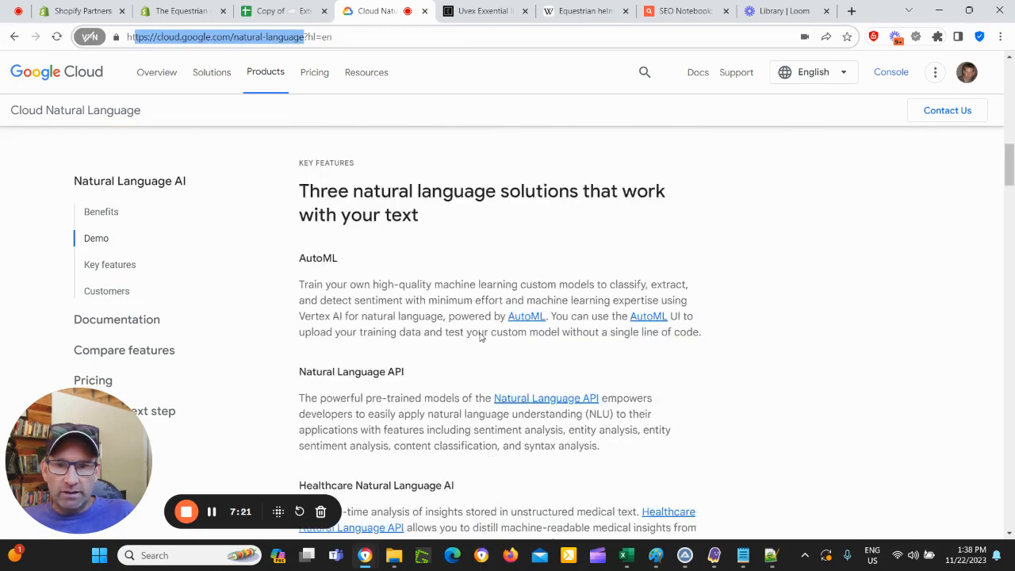
scroll(473, 338, "down", 6)
scroll(480, 338, "up", 7)
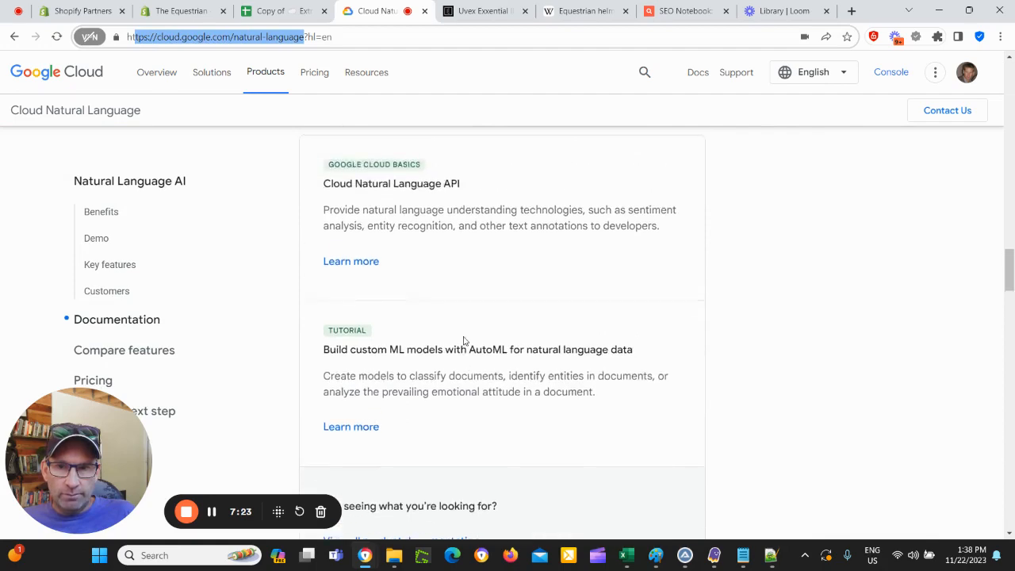
scroll(481, 337, "up", 10)
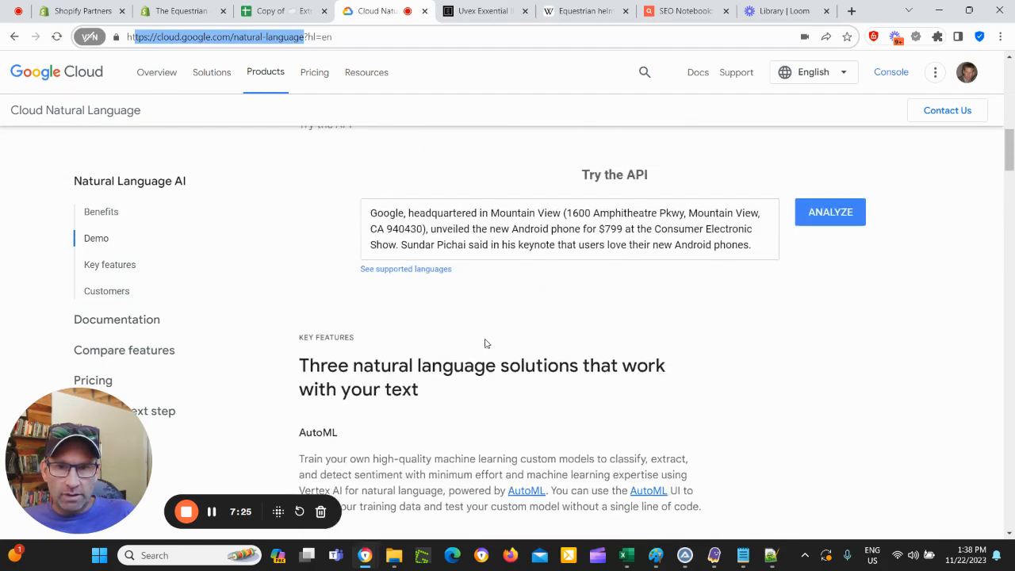
left_click(566, 367)
left_click_drag(369, 333, 809, 372)
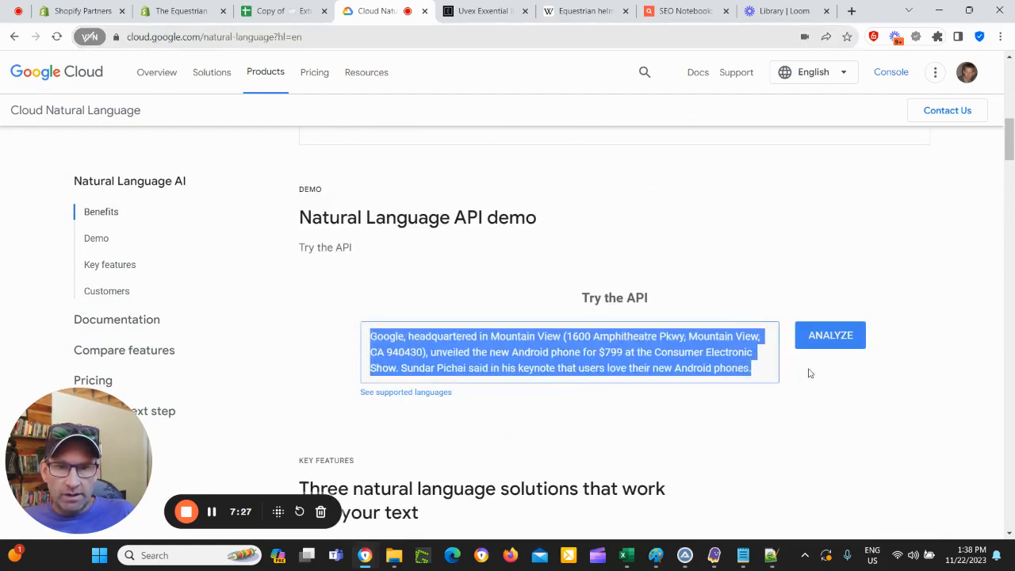
Step: Switch to the Wikipedia article on equestrian helmets and look at its opening section
left_click(570, 11)
scroll(410, 175, "up", 15)
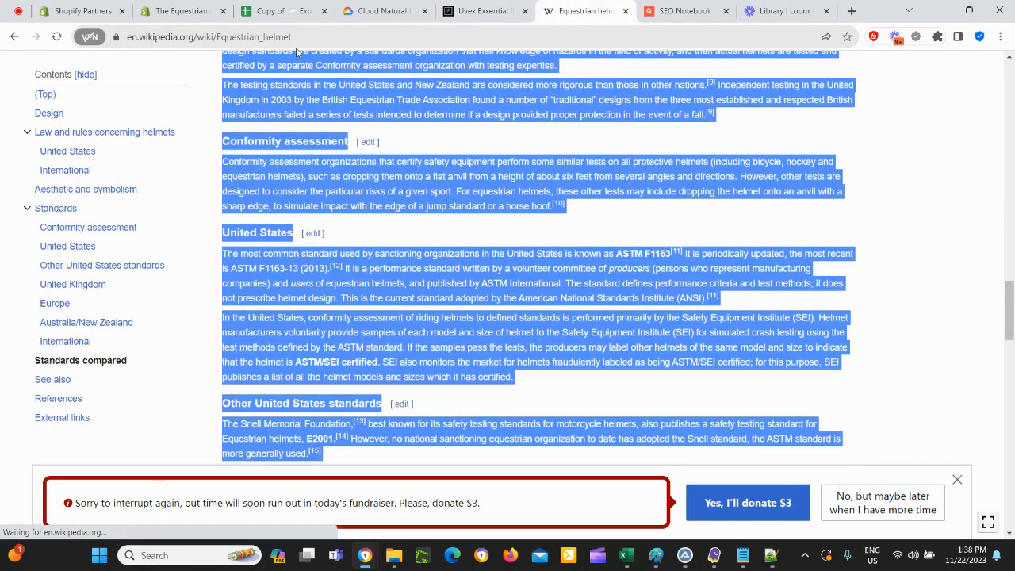
scroll(662, 315, "up", 15)
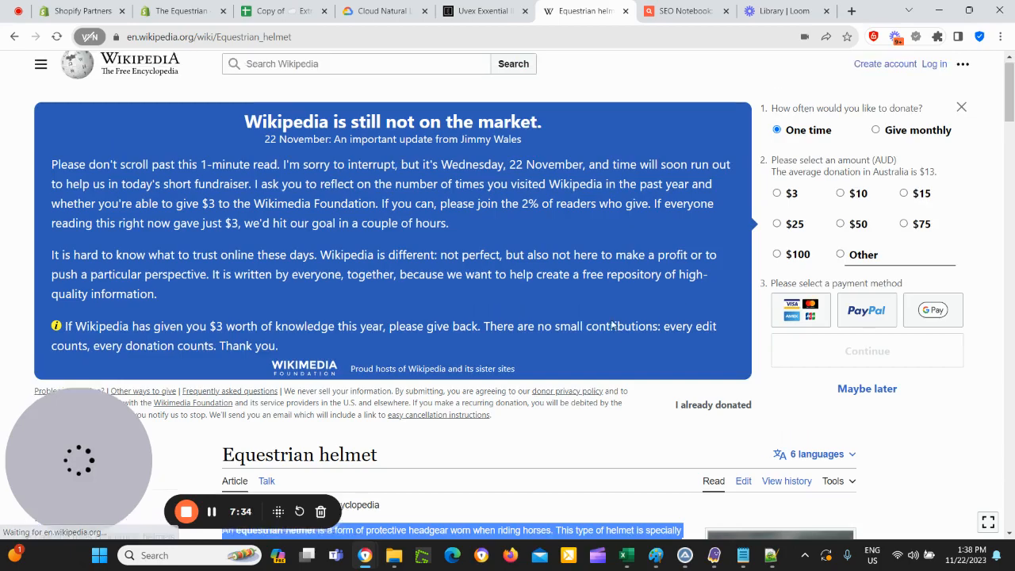
scroll(367, 371, "down", 4)
left_click(298, 302)
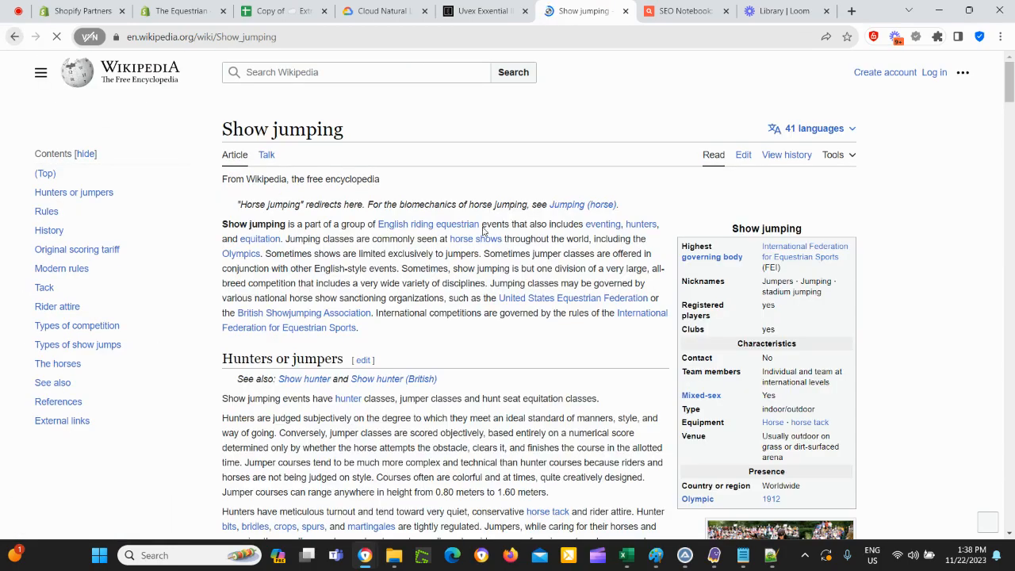
key("alt+Left")
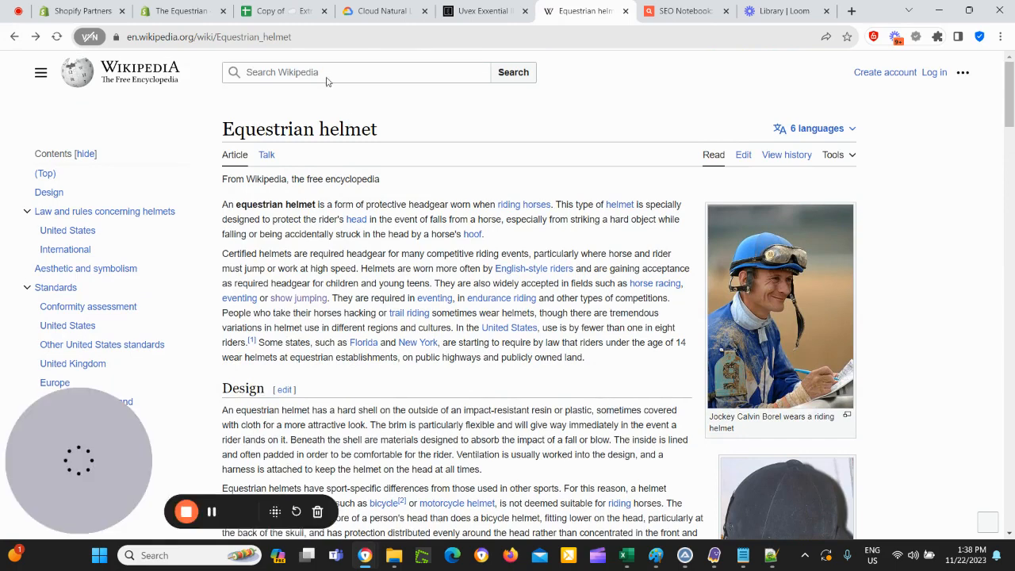
Step: Search Wikipedia for the helmet brand "uvex"
left_click(327, 72)
type("uxex")
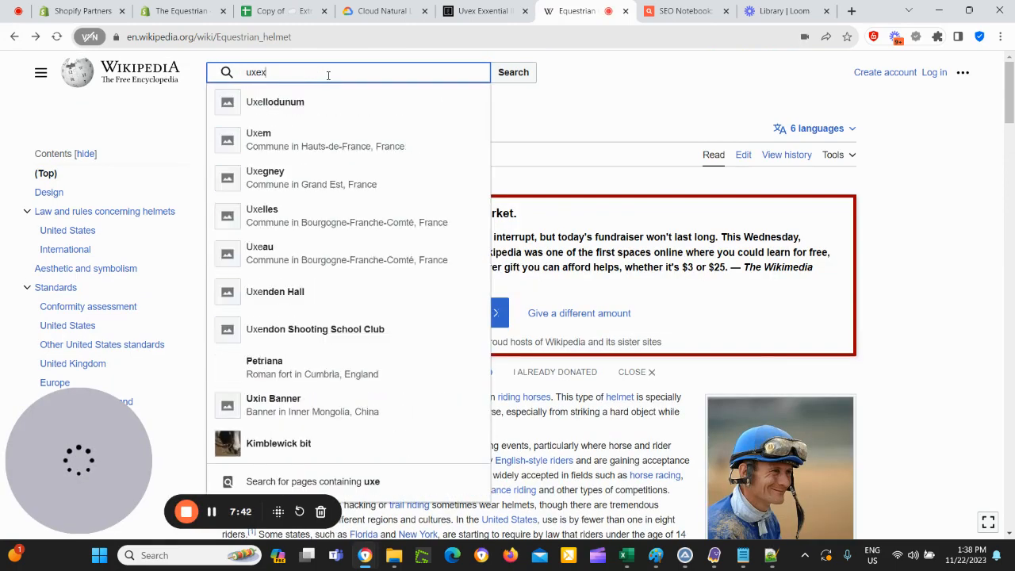
key("Return")
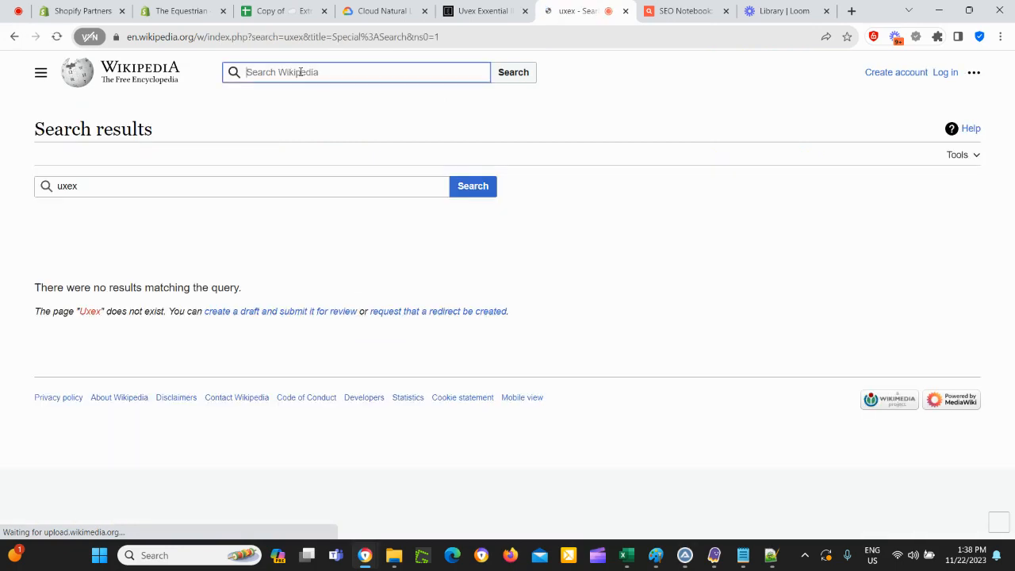
left_click(300, 71)
type("uvex")
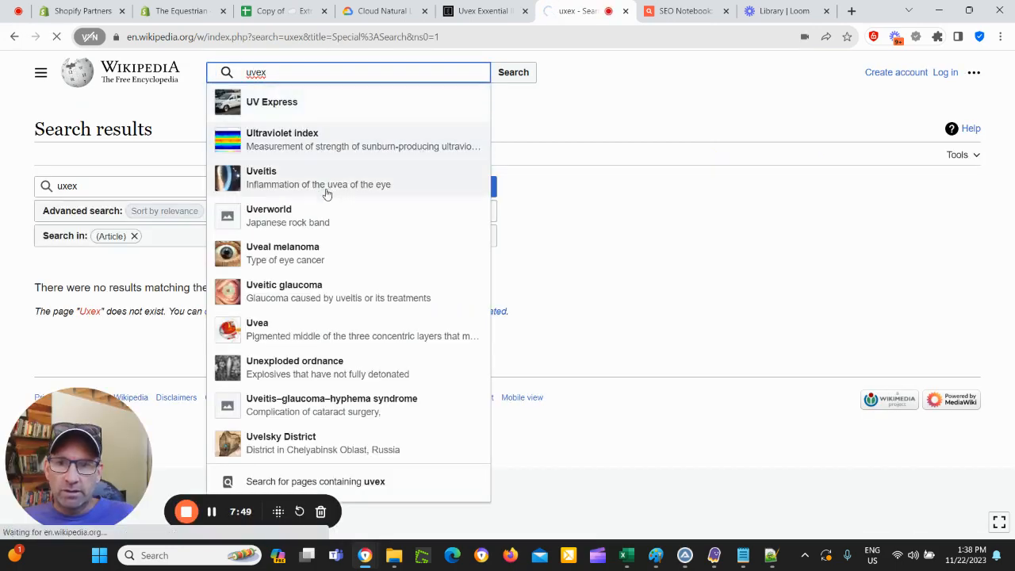
Step: Look up the brand "stetson" on Wikipedia and view its article
left_click(328, 71)
type("ste")
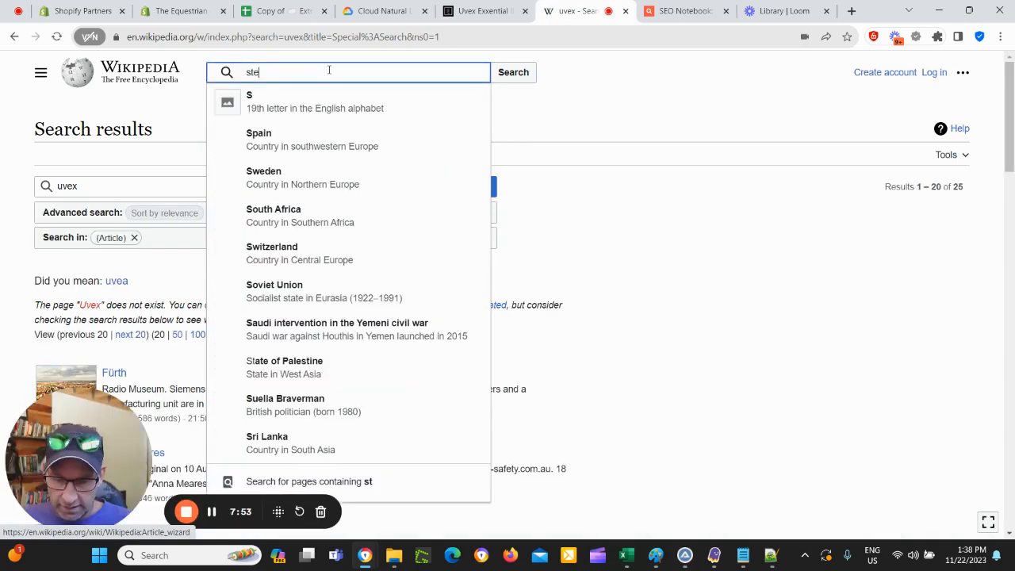
type("tson")
key("Return")
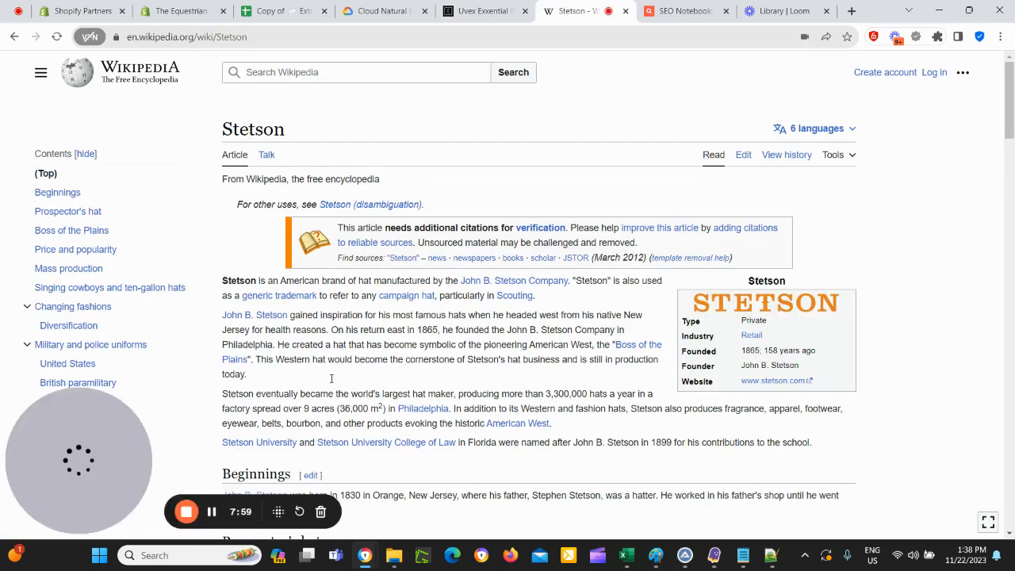
Step: Search Wikipedia for "equestrian helmet" and open that article
left_click(325, 75)
type("eq")
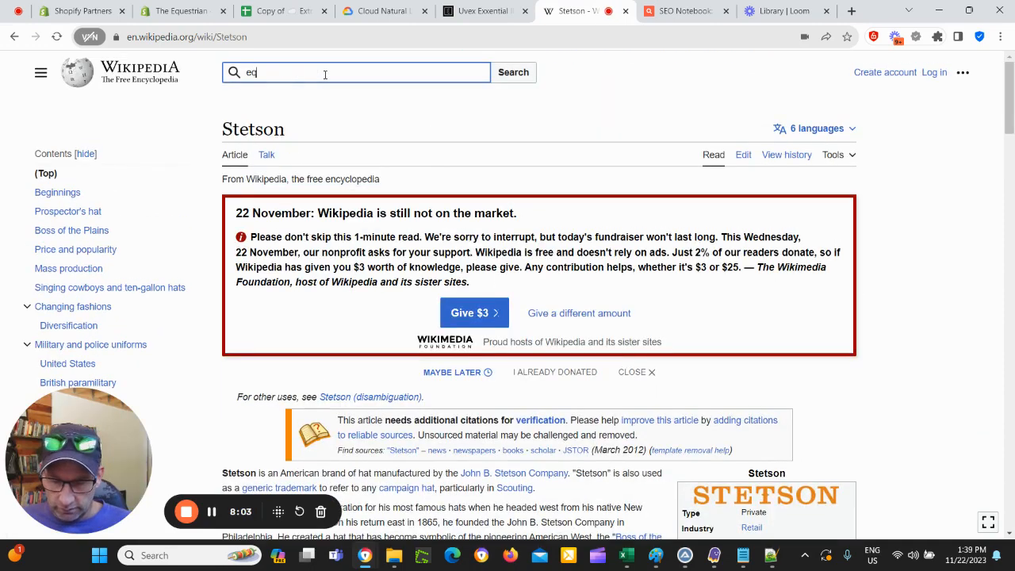
type("uestrian helmet")
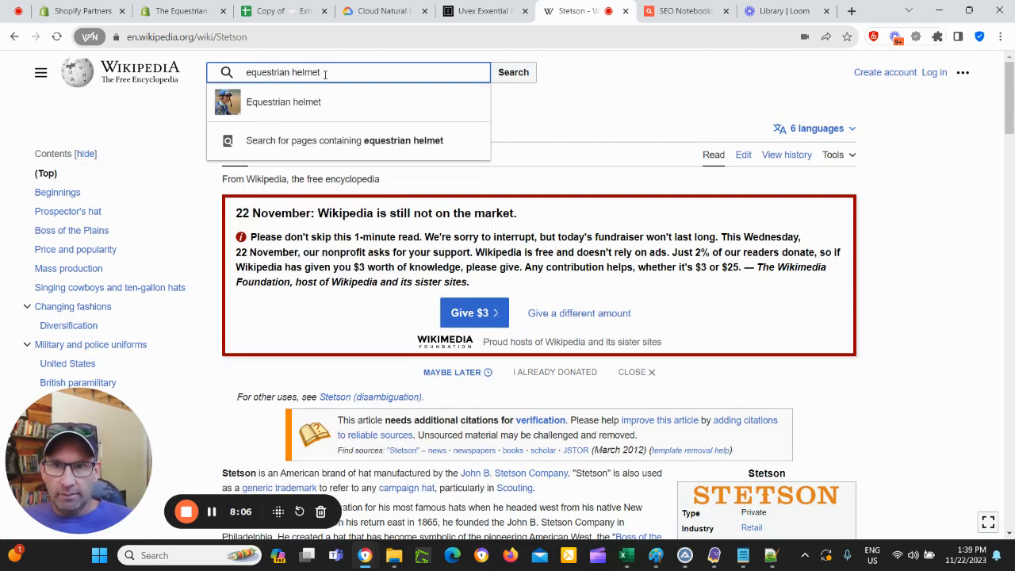
key("Return")
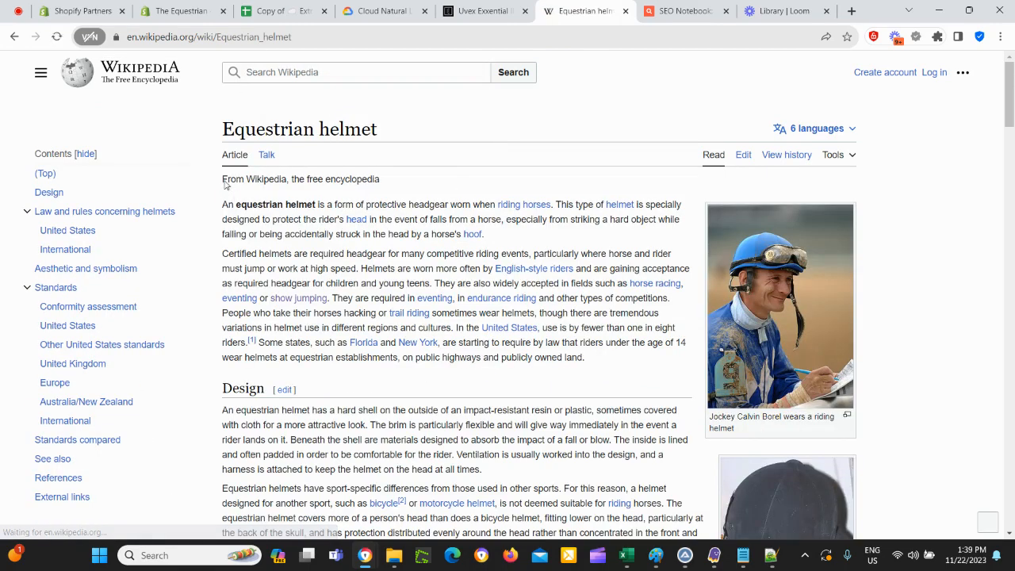
Step: Copy the equestrian helmet article's text from its opening paragraph through the "Standards compared" section, and switch to the Natural Language API demo
left_click_drag(223, 207, 363, 302)
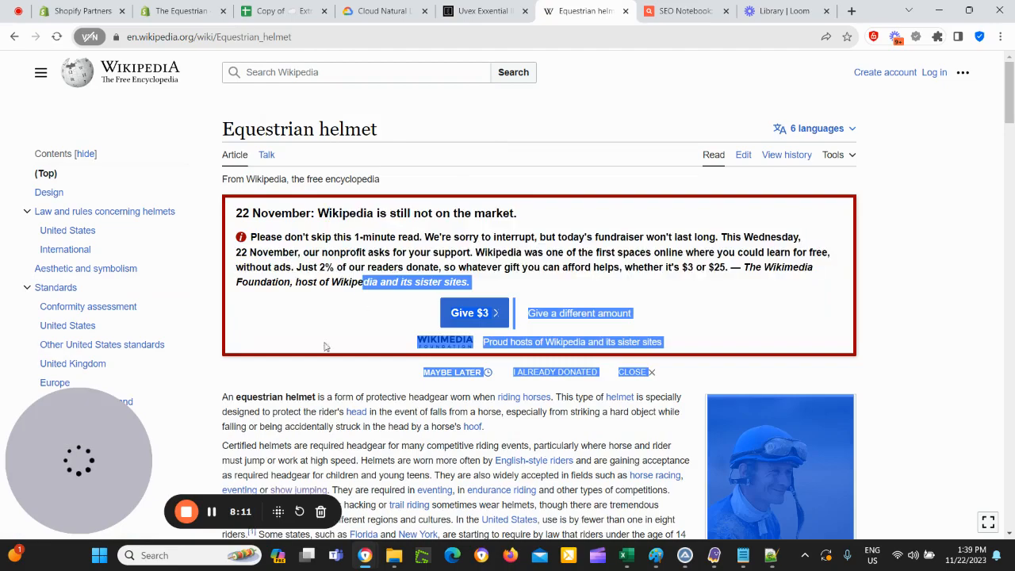
left_click(313, 396)
scroll(313, 396, "down", 3)
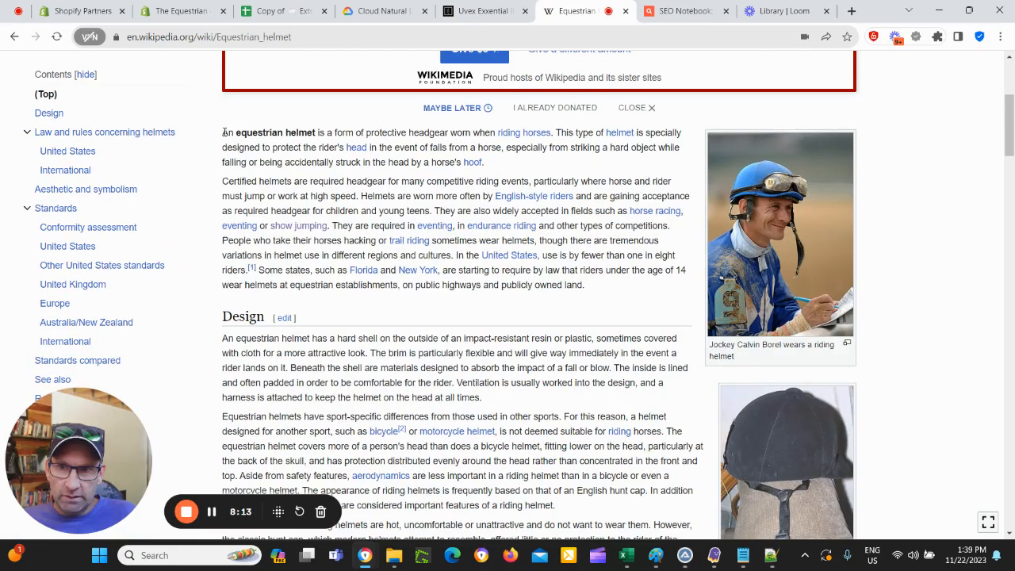
left_click_drag(222, 133, 654, 349)
scroll(569, 525, "down", 20)
scroll(571, 371, "down", 3)
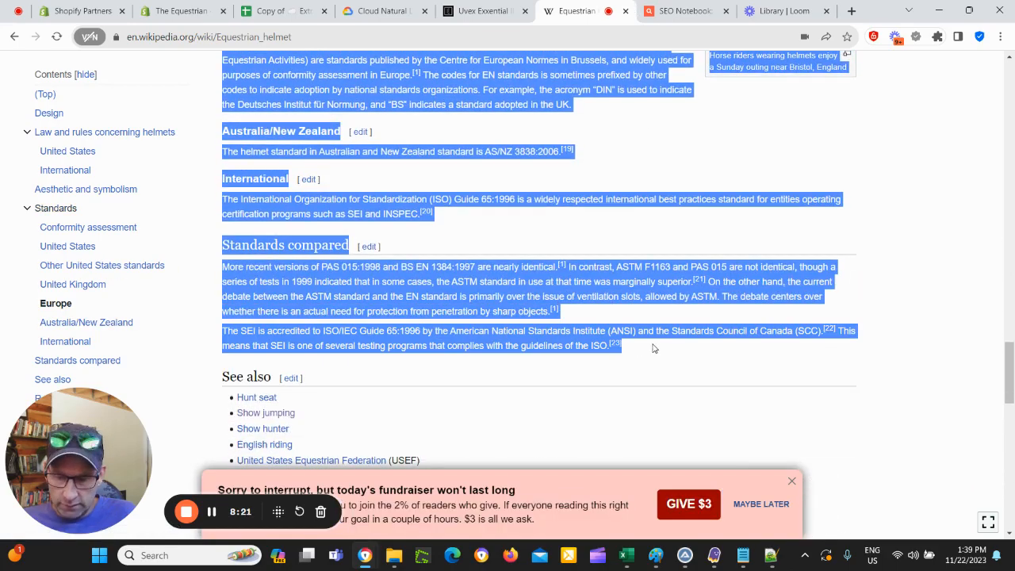
right_click(468, 310)
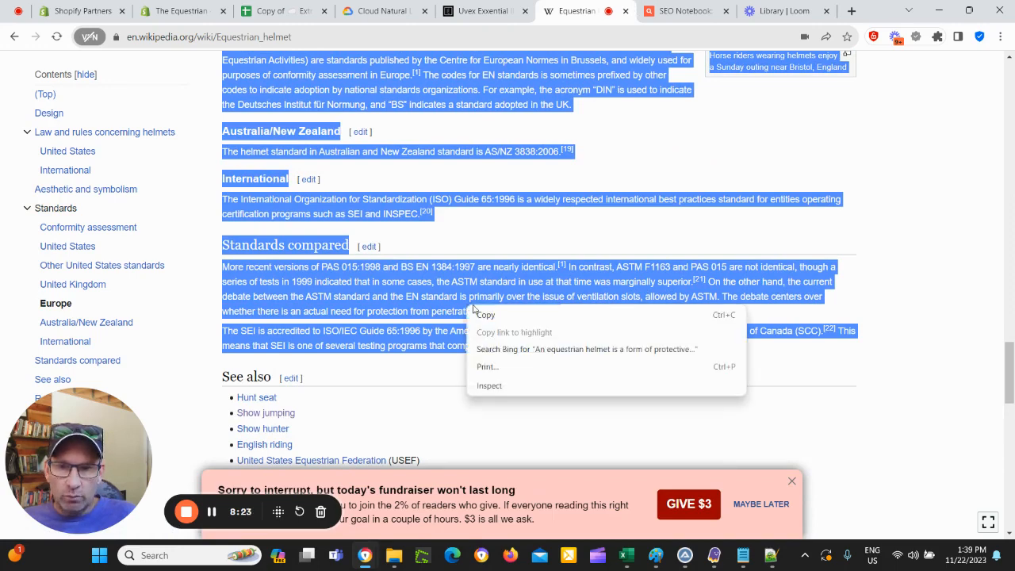
left_click(488, 315)
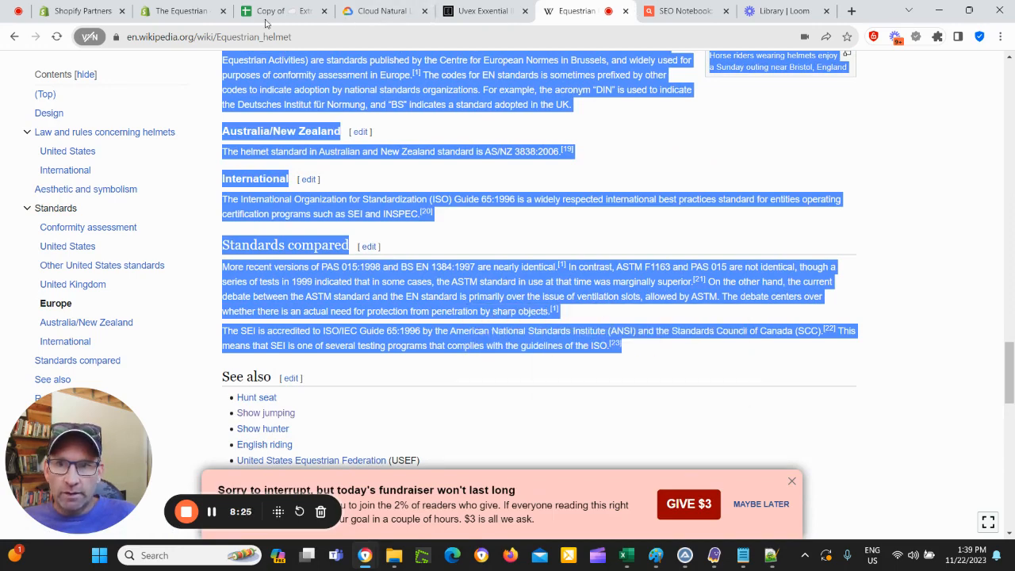
left_click(380, 11)
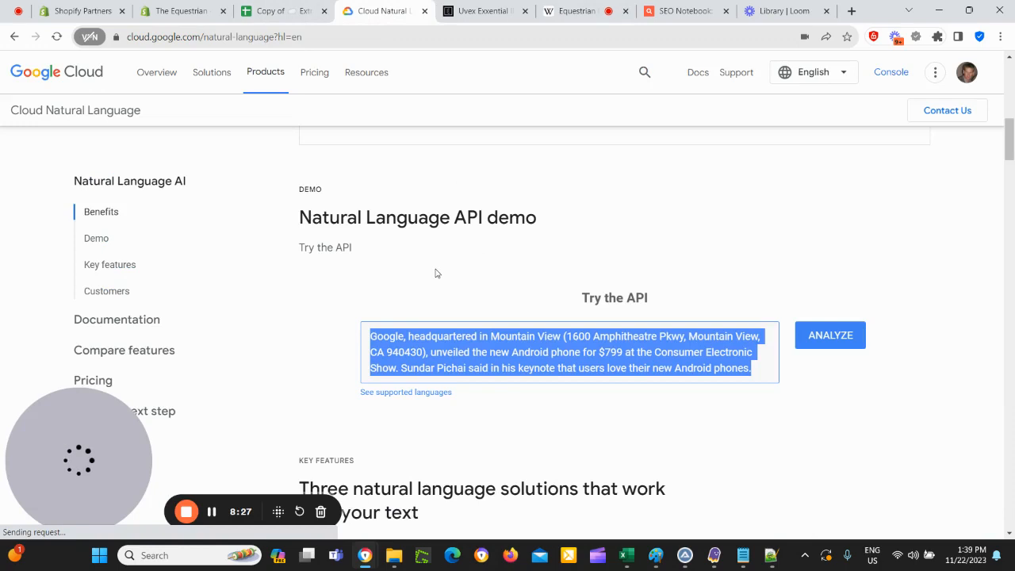
Step: Replace the demo's sample text with the copied helmet article and try to analyze it
left_click(499, 366)
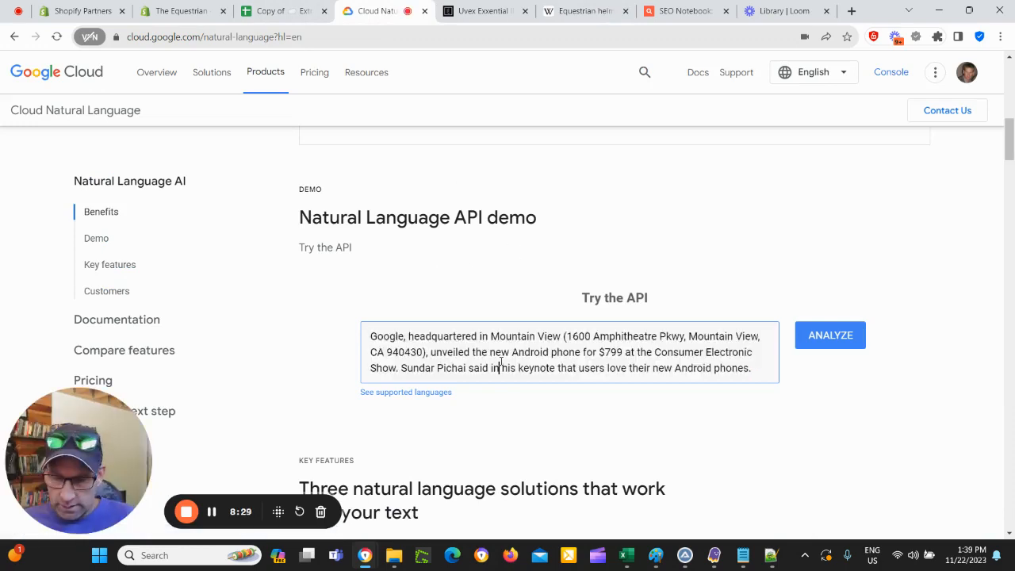
key("ctrl+a")
key("BackSpace")
key("ctrl+v")
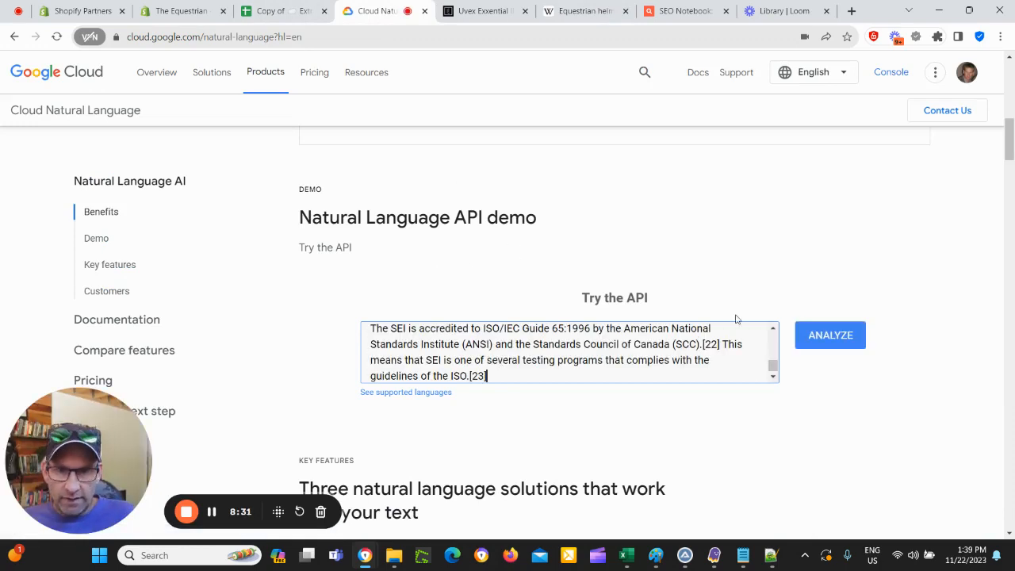
left_click(826, 340)
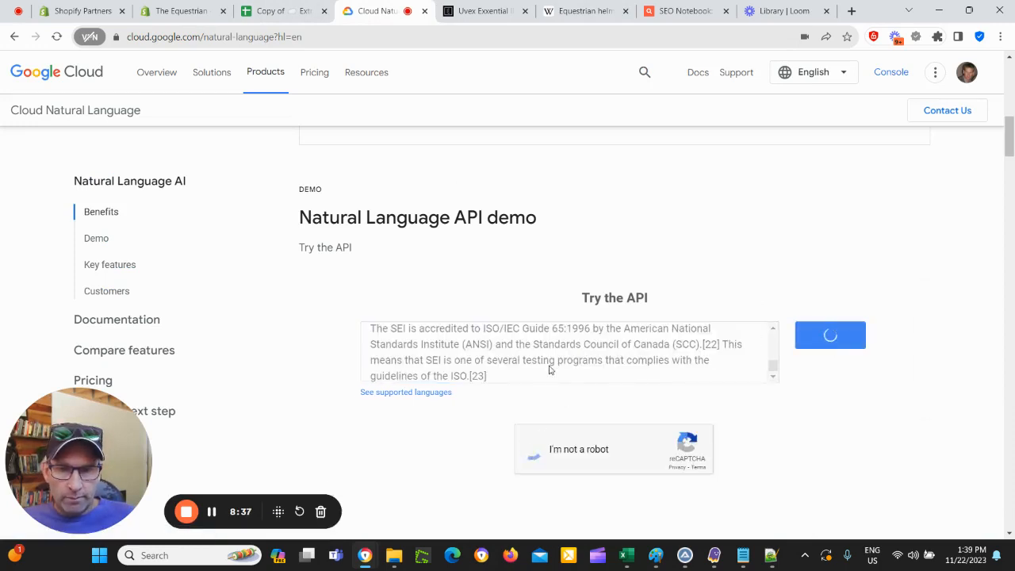
scroll(546, 364, "down", 3)
scroll(514, 244, "up", 2)
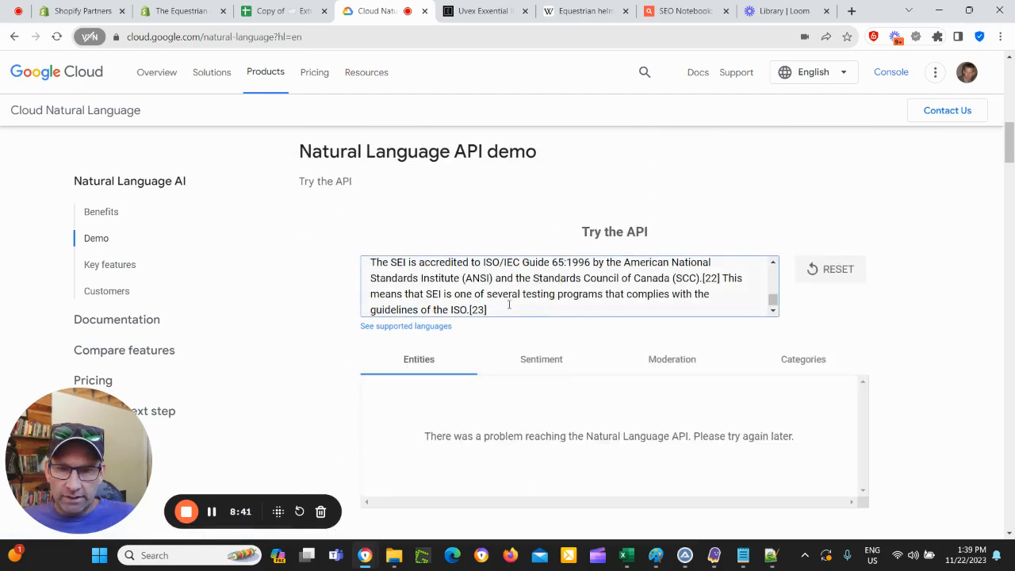
scroll(656, 342, "down", 1)
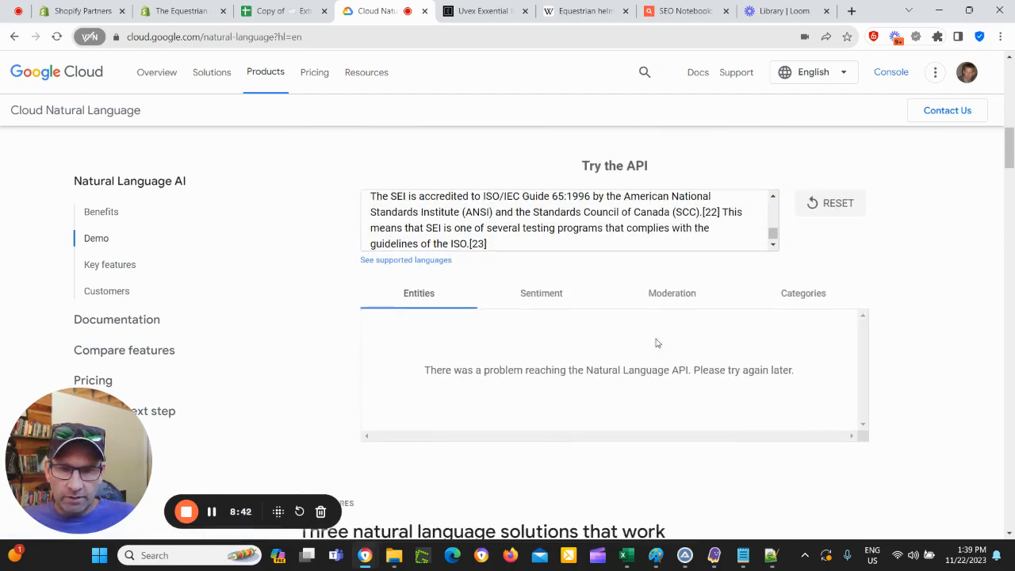
Step: Reset the demo, paste the copied helmet article again and rerun the analysis
left_click(827, 203)
left_click(492, 227)
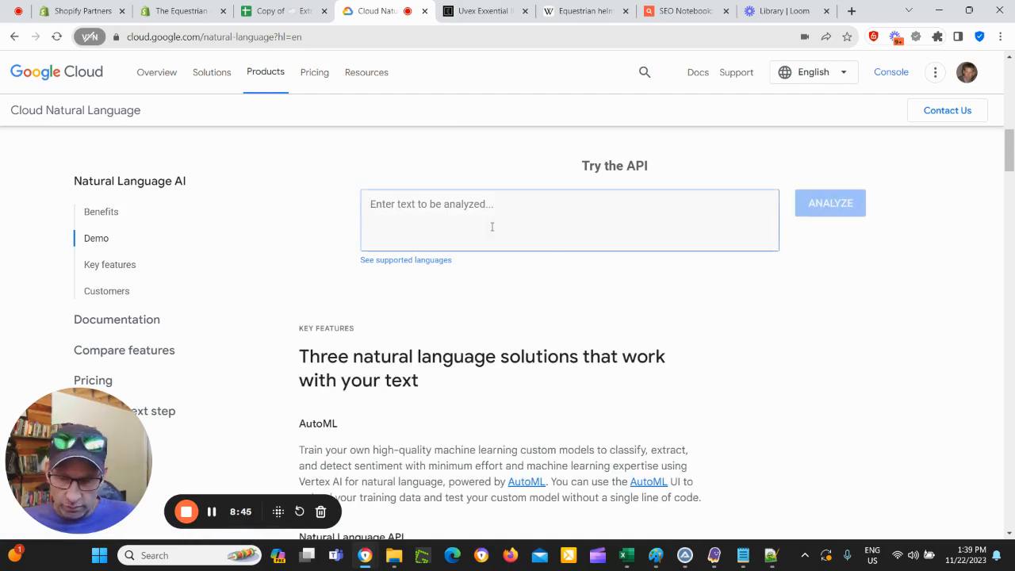
key("ctrl+v")
left_click(833, 207)
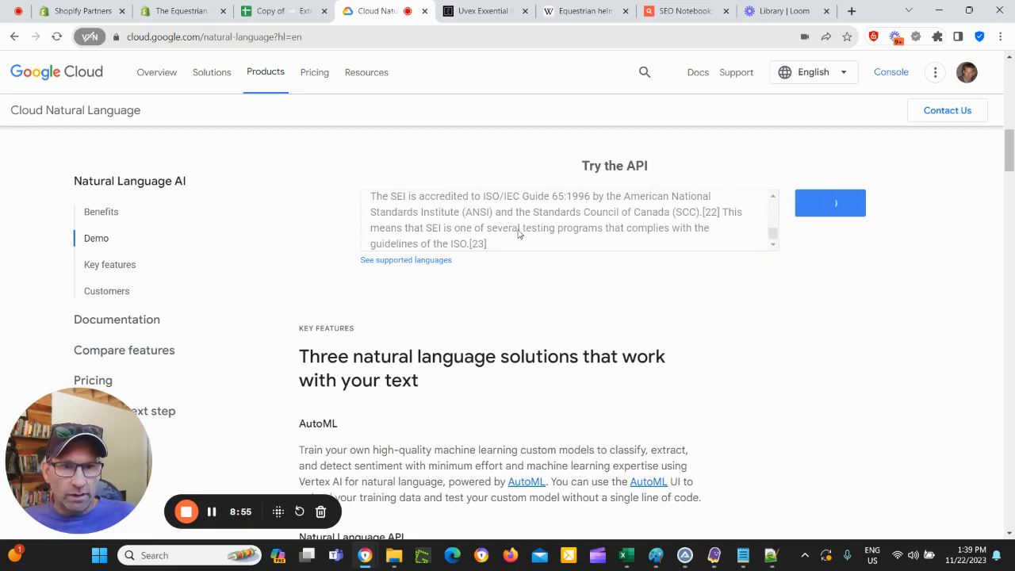
Step: Look through the tagged terms in the Entities results for the helmet article
scroll(812, 311, "down", 1)
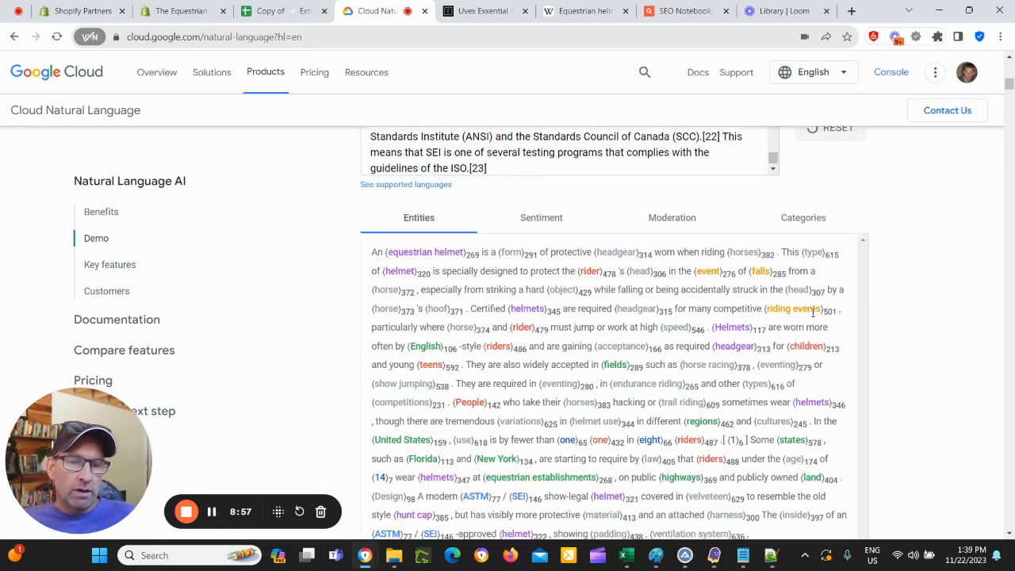
scroll(812, 312, "down", 1)
scroll(845, 308, "up", 1)
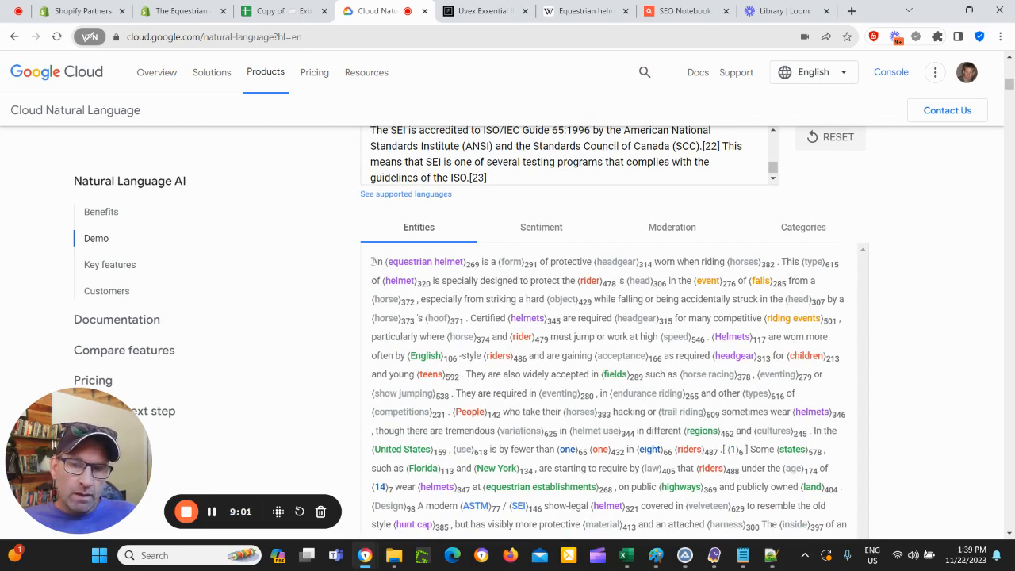
scroll(497, 339, "down", 1)
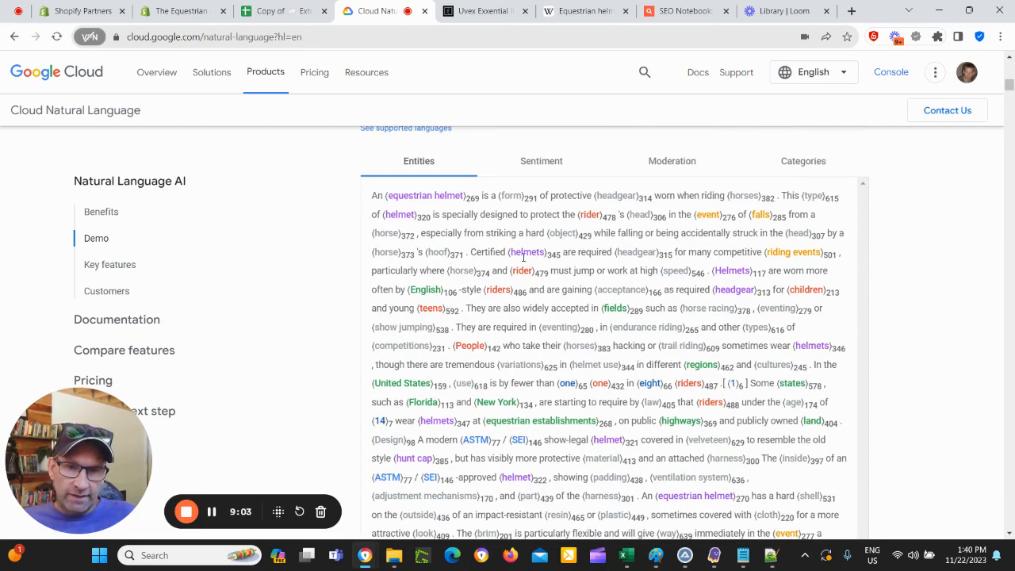
scroll(670, 304, "down", 6)
scroll(568, 333, "up", 5)
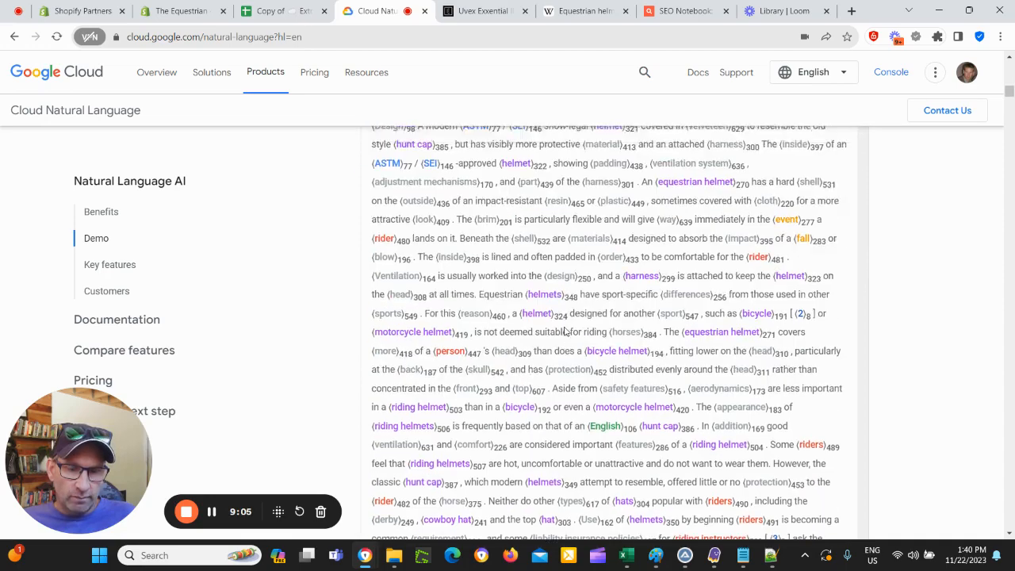
scroll(567, 333, "up", 3)
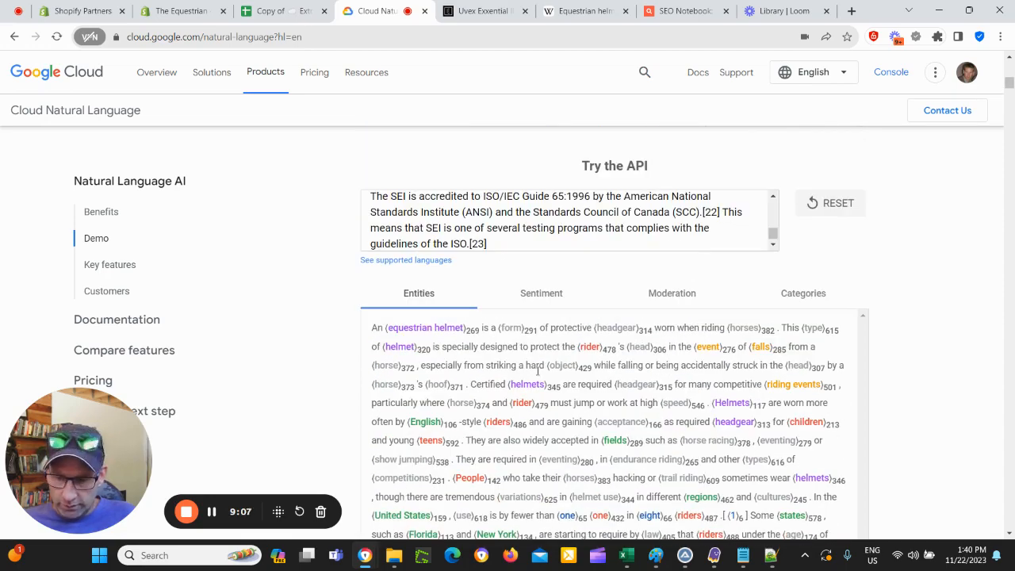
Step: Select the entire annotated text in the Entities results and check that the selection covers all of it
double_click(537, 368)
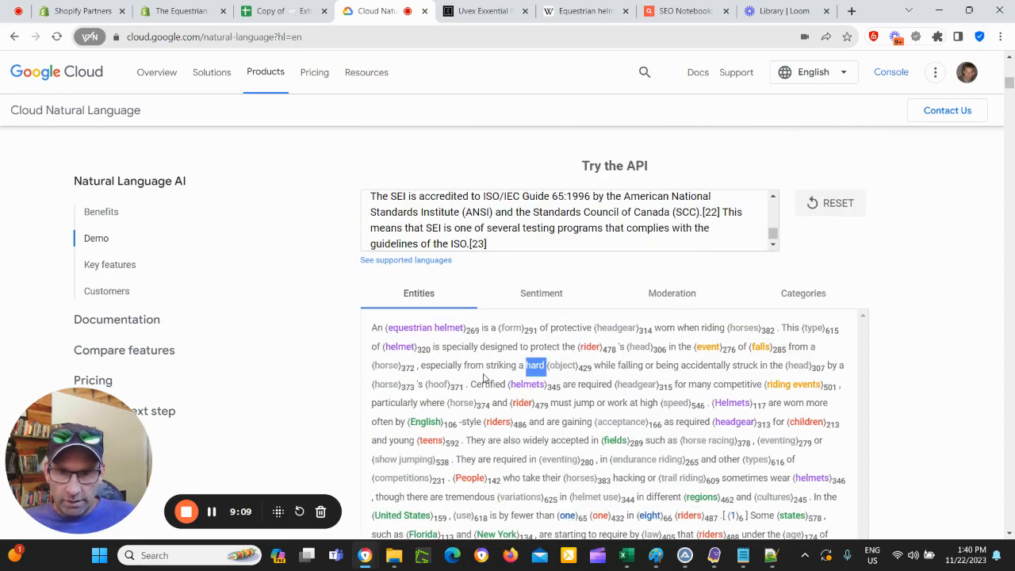
right_click(482, 378)
left_click(455, 386)
scroll(458, 381, "down", 3)
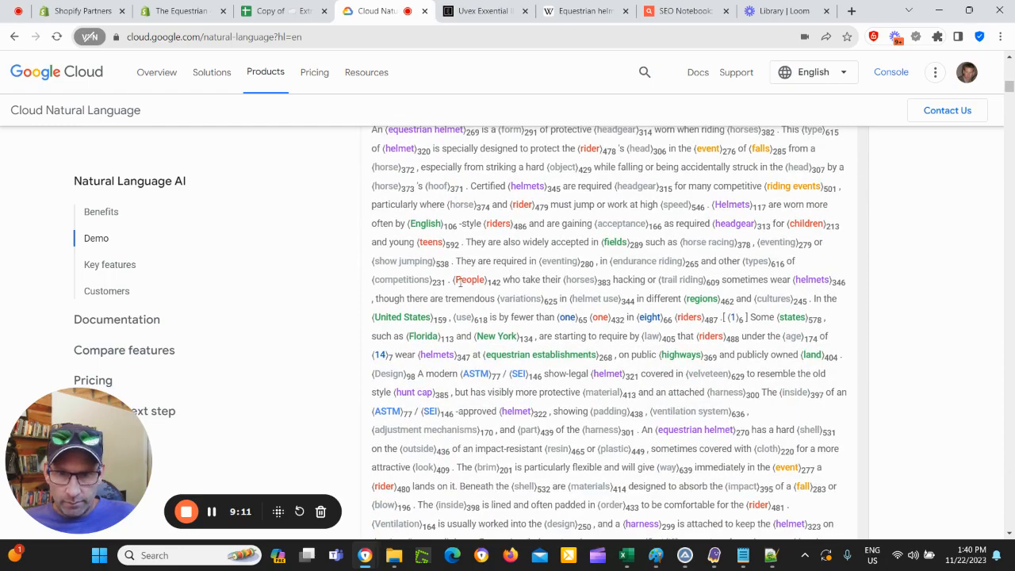
key("ctrl+a")
scroll(962, 303, "down", 20)
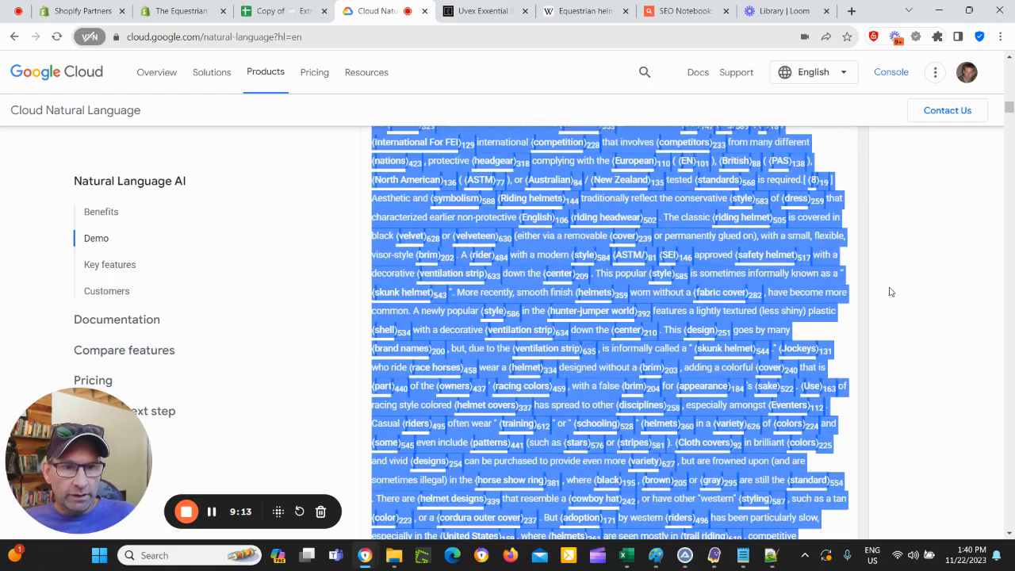
mouse_move(1009, 123)
left_mouse_down()
mouse_move(1008, 174)
mouse_move(1008, 138)
left_mouse_up()
scroll(777, 243, "up", 15)
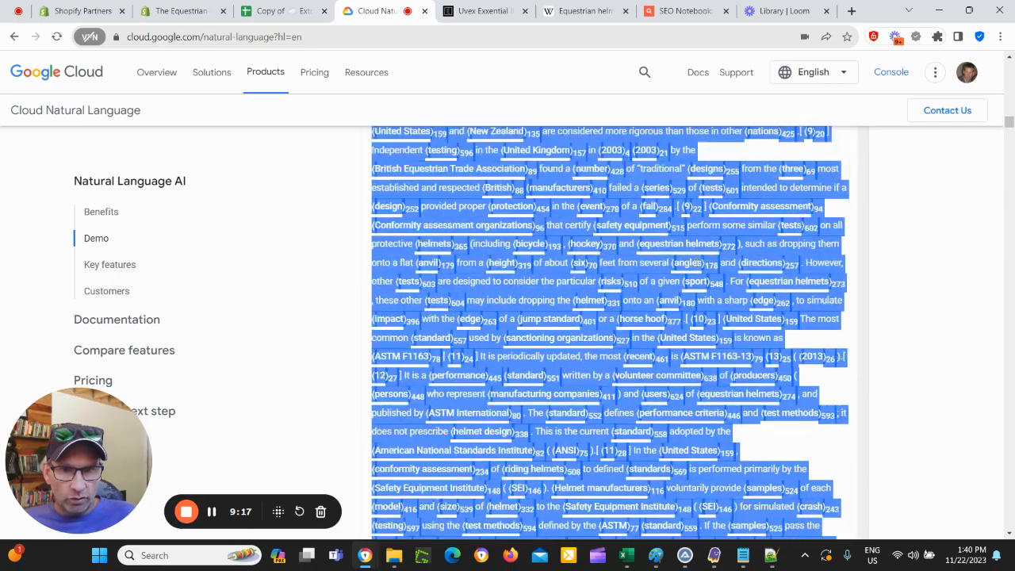
scroll(694, 268, "up", 15)
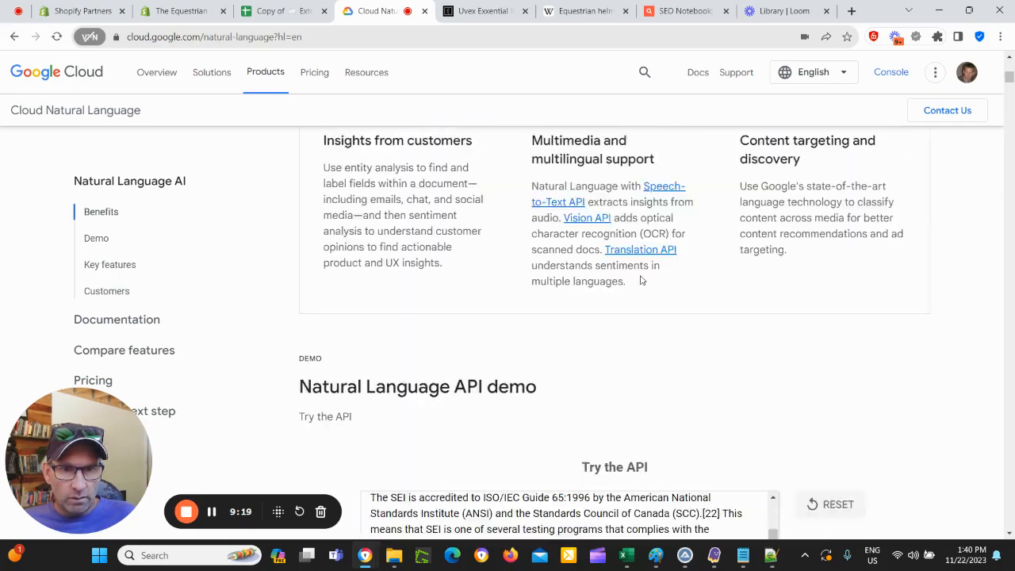
scroll(508, 442, "down", 1)
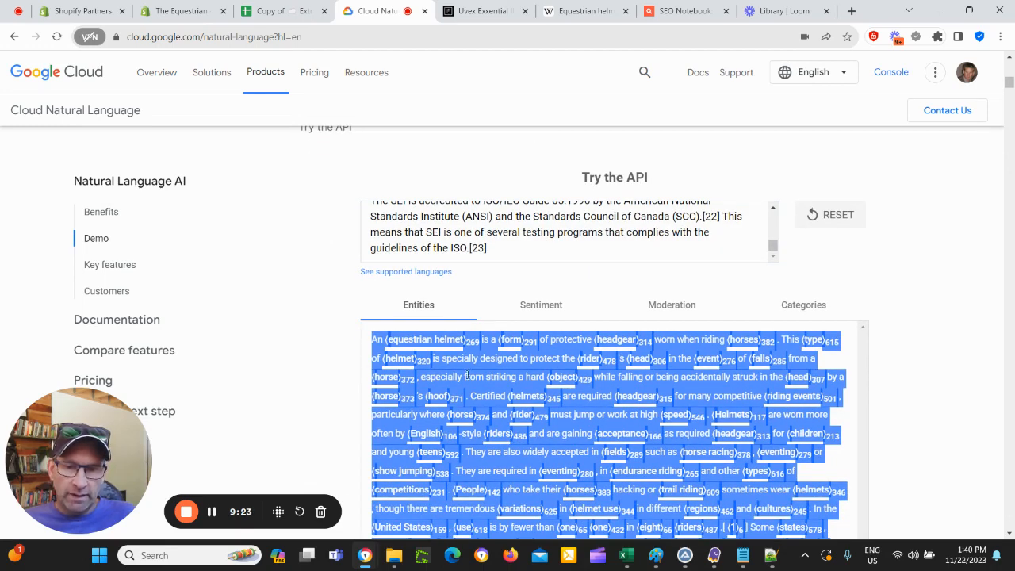
scroll(482, 384, "up", 3)
Step: Switch to the entity-extraction spreadsheet and look at the command for making a copy of it
left_click(265, 11)
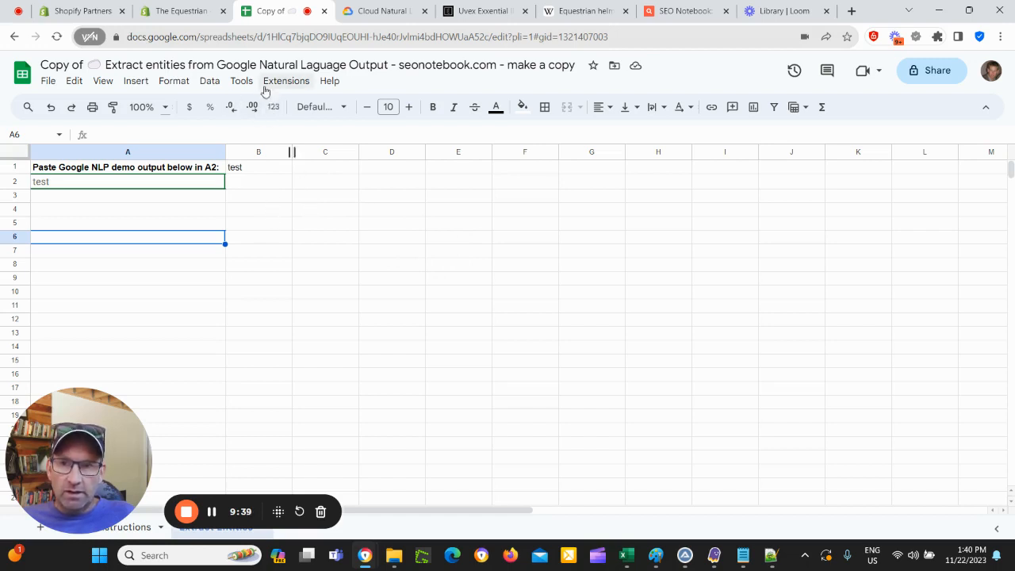
left_click(73, 83)
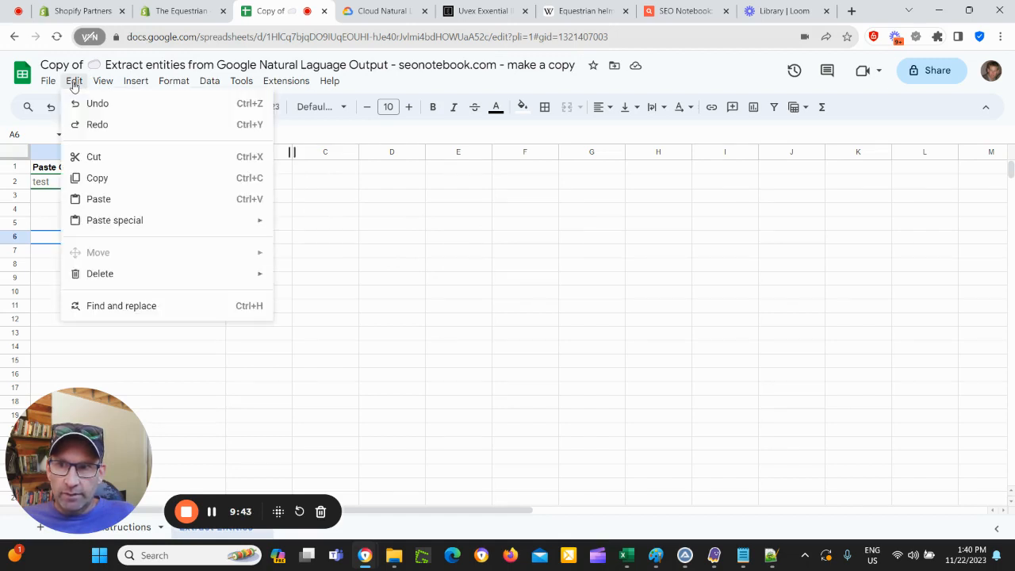
mouse_move(47, 82)
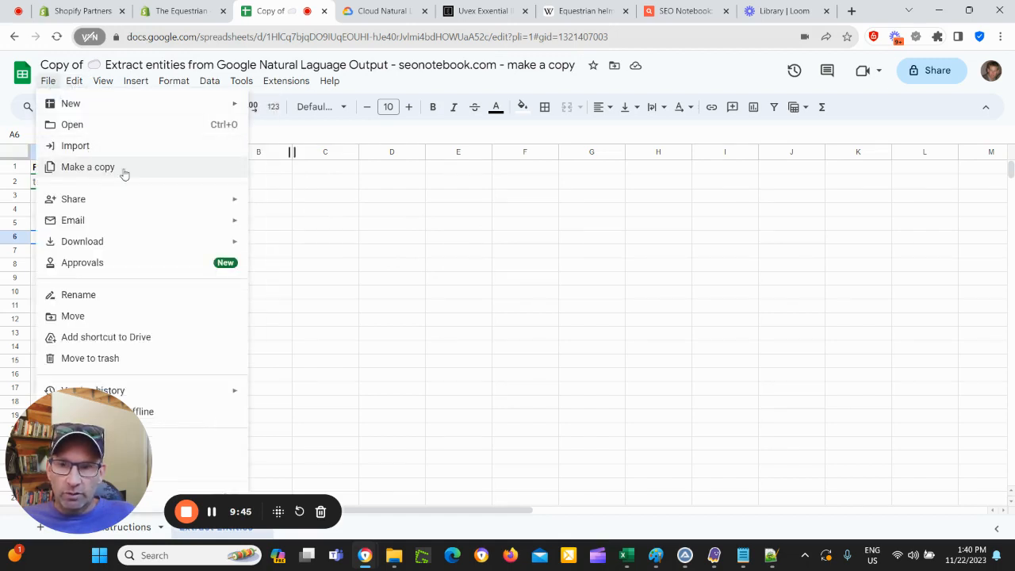
left_click(440, 218)
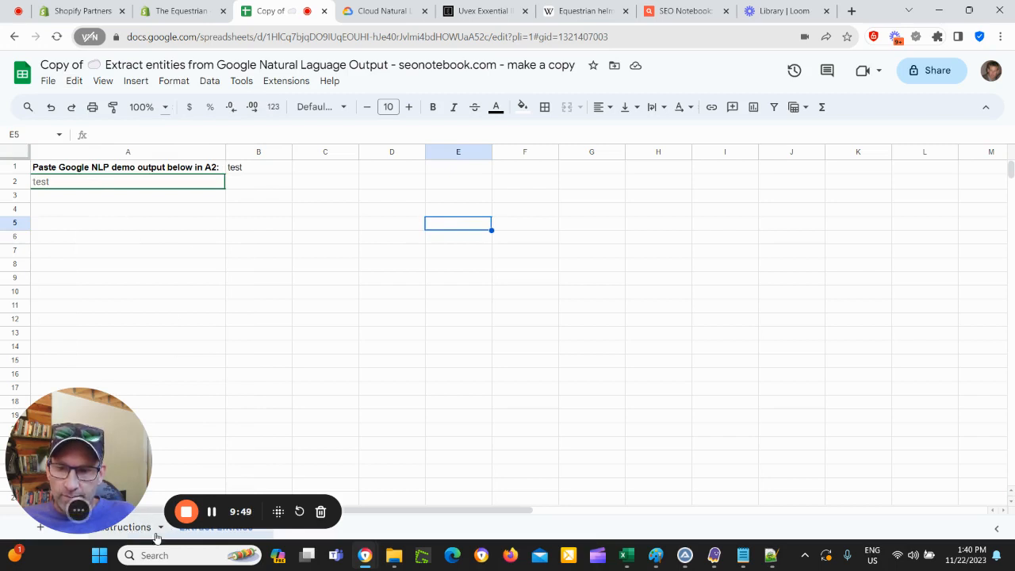
Step: Try to paste the copied text into cell A2 of the Extract Entities sheet, and undo the paste
left_click(96, 188)
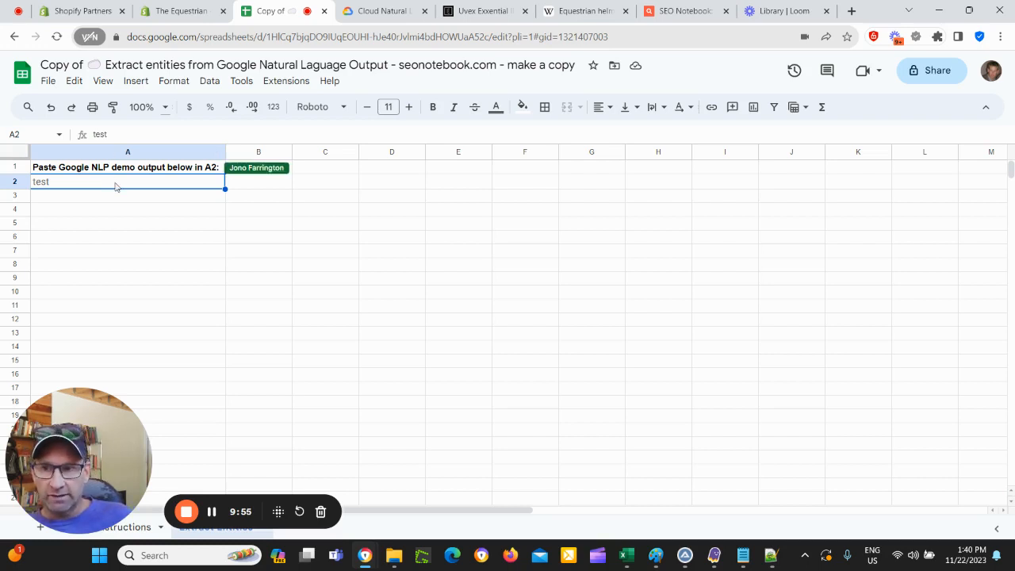
key("ctrl+v")
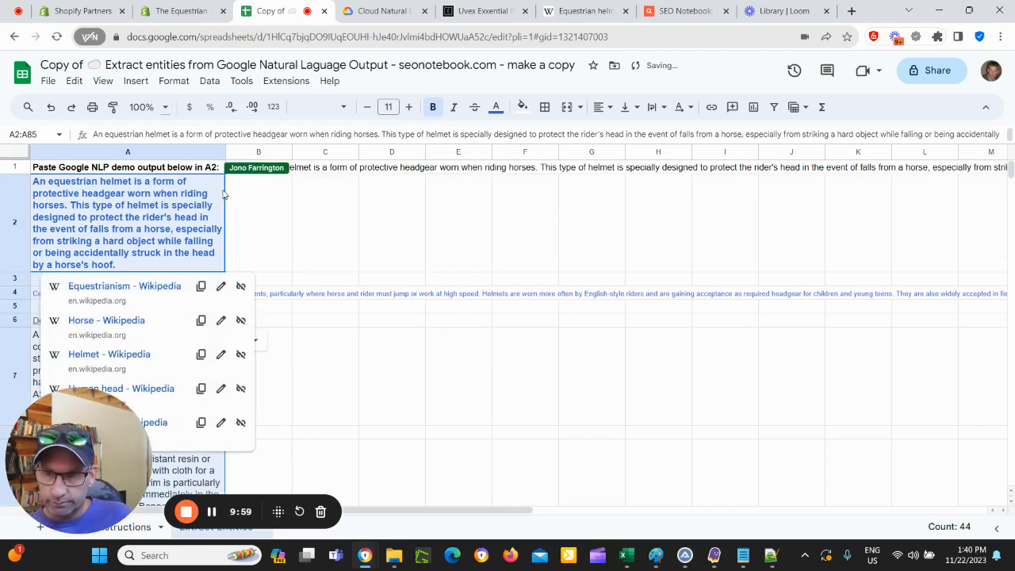
key("ctrl+z")
left_click(214, 512)
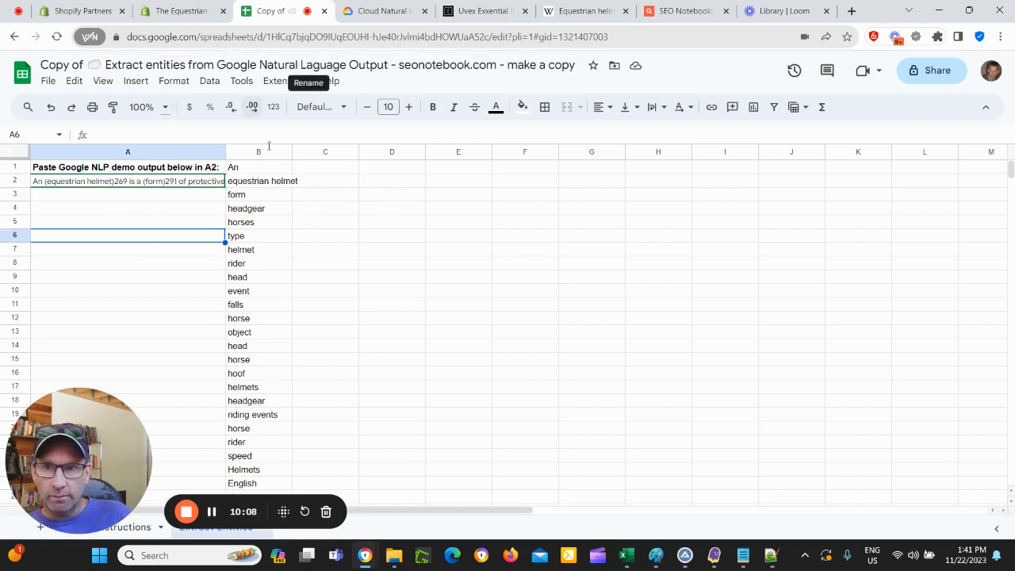
Step: Look through the entities extracted in column B of the spreadsheet
left_click(249, 186)
scroll(259, 218, "down", 20)
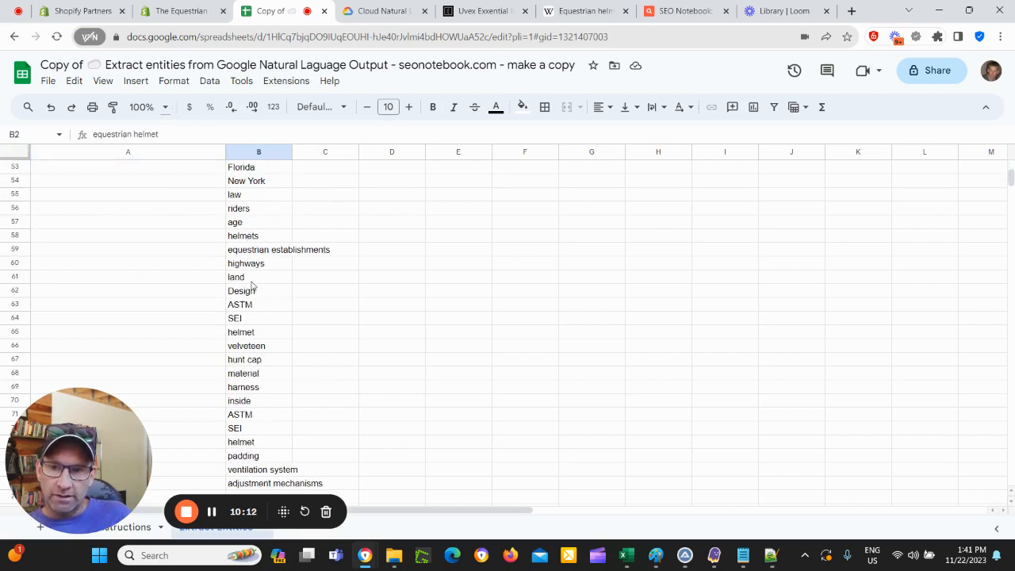
scroll(257, 297, "down", 20)
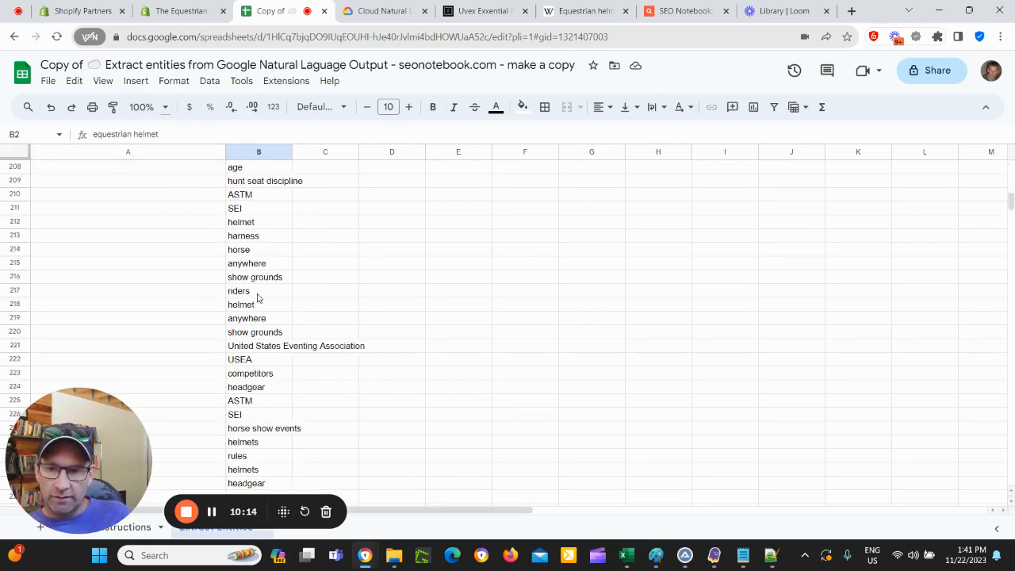
scroll(259, 294, "up", 17)
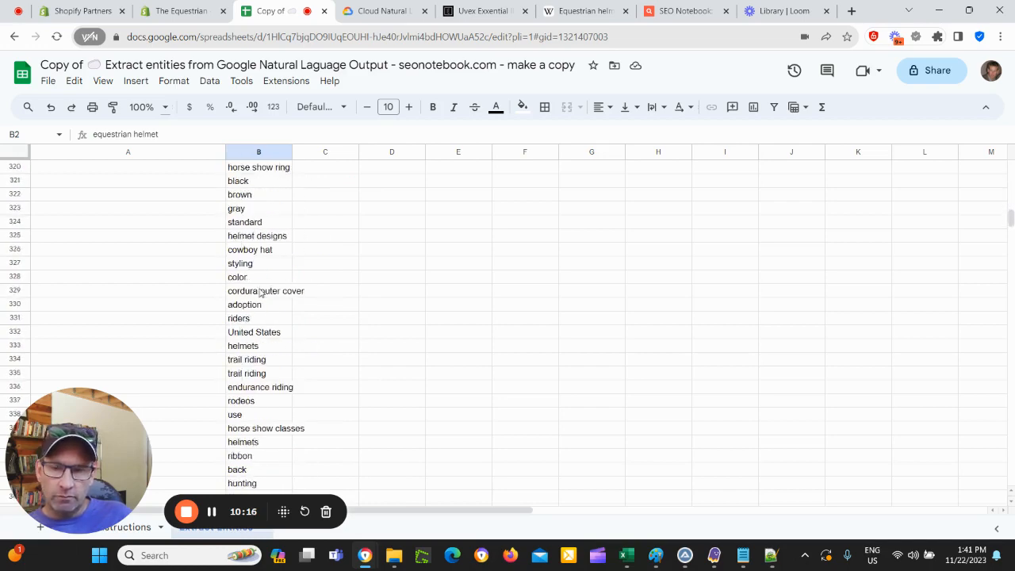
left_click(260, 261)
scroll(259, 238, "up", 6)
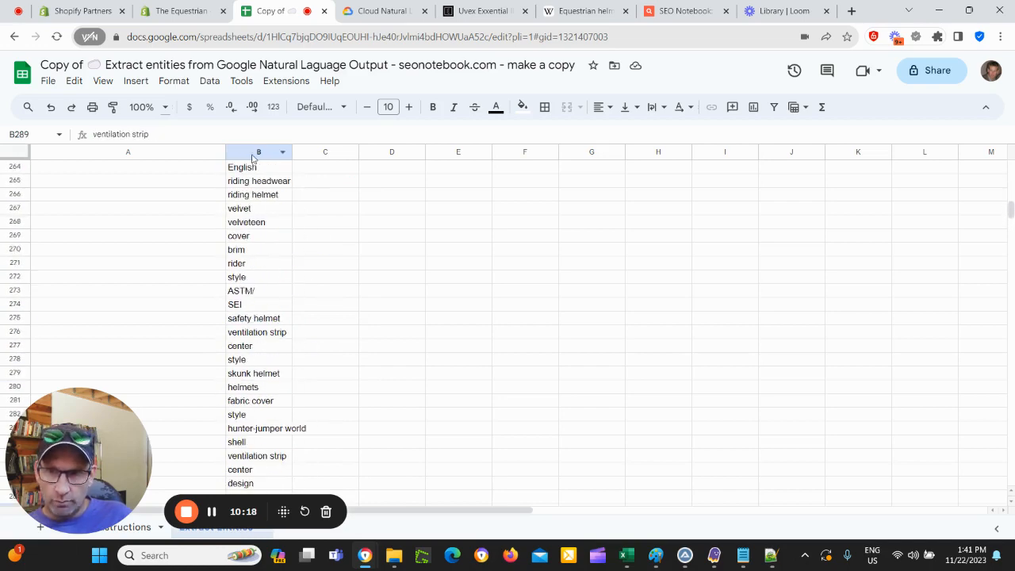
Step: Copy the whole entities column B and replace the contents of the open Notepad++ document with it
left_click(251, 153)
key("ctrl+c")
left_click(773, 554)
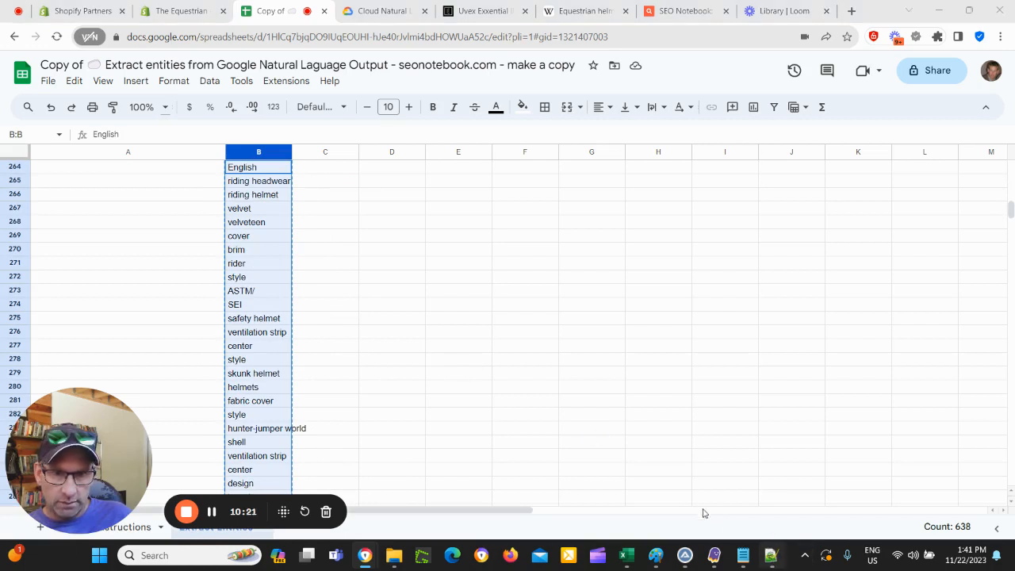
left_click(772, 558)
left_click(367, 290)
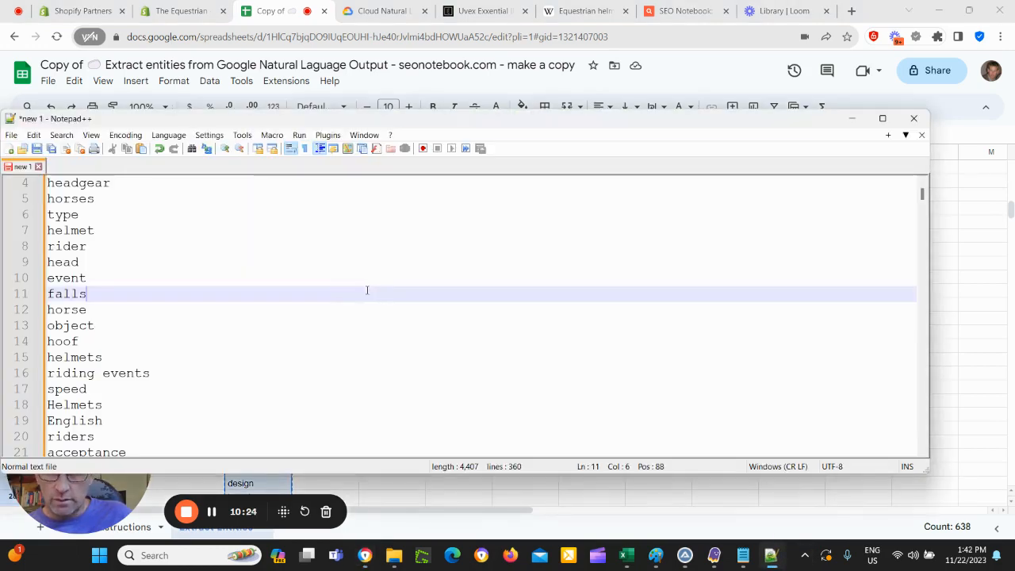
key("ctrl+a")
key("Delete")
key("ctrl+v")
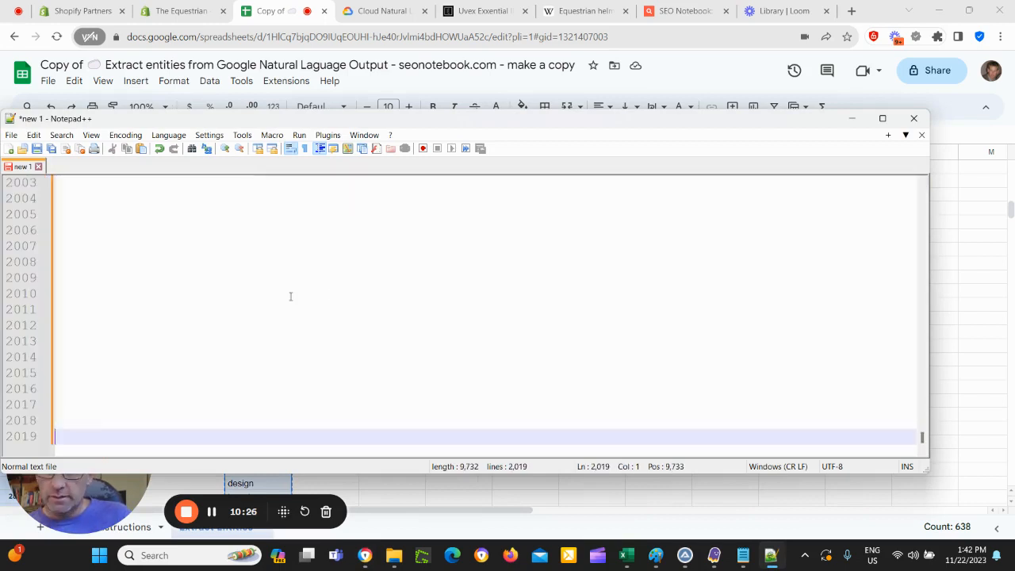
Step: Remove the duplicate lines from the pasted entity list and check the beginning of the list
left_click_drag(922, 434, 924, 117)
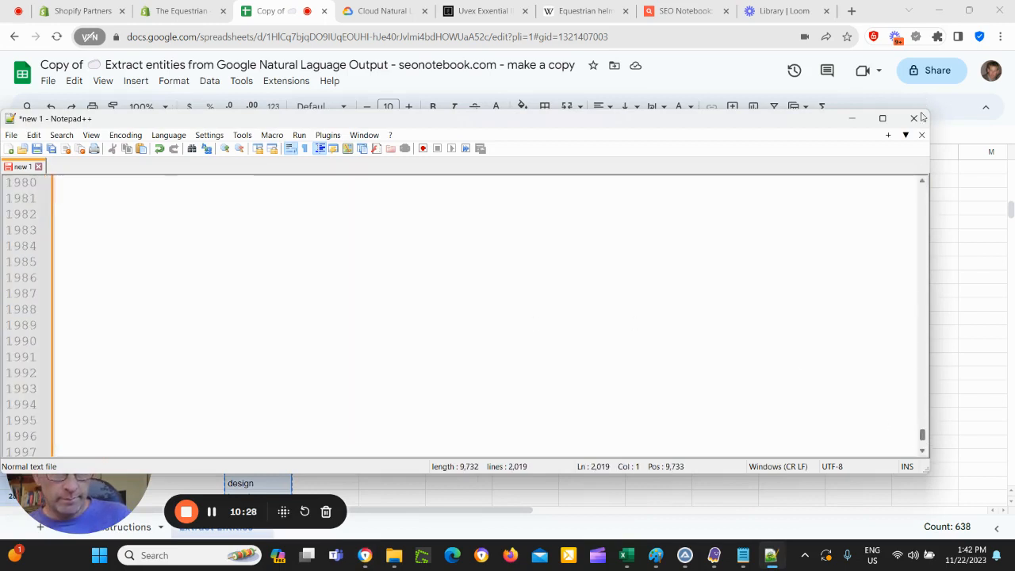
left_click(34, 136)
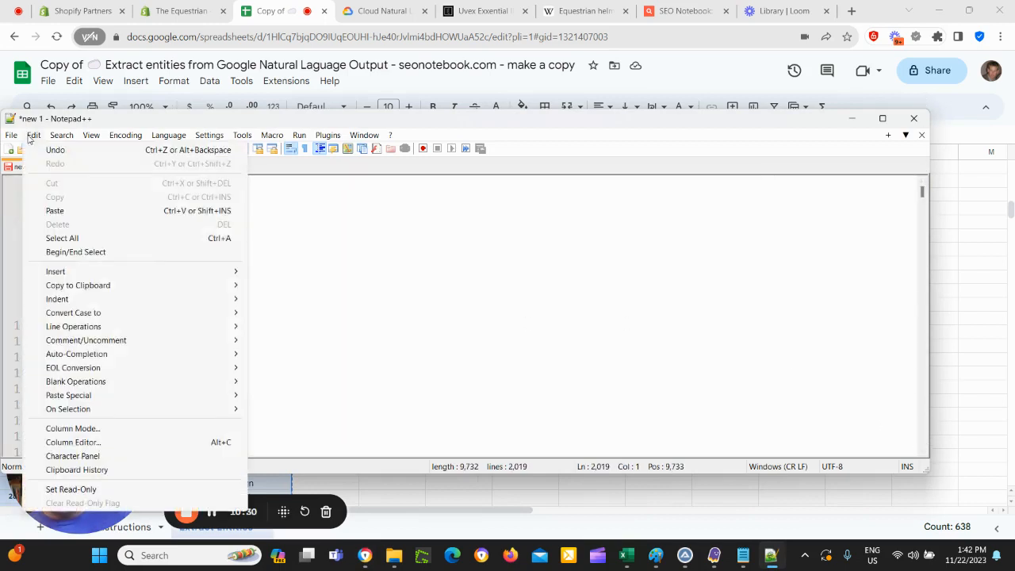
mouse_move(98, 329)
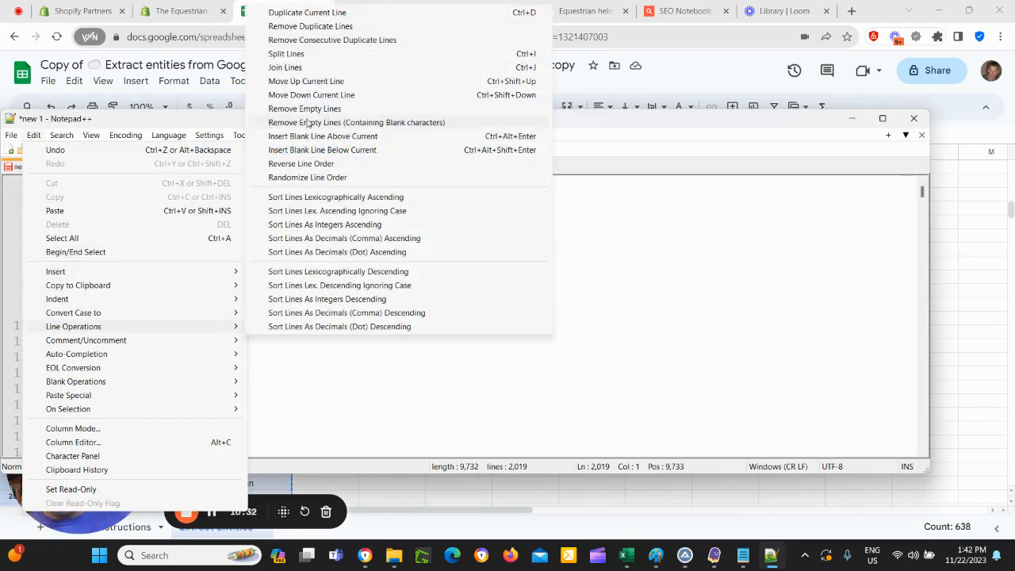
left_click(322, 27)
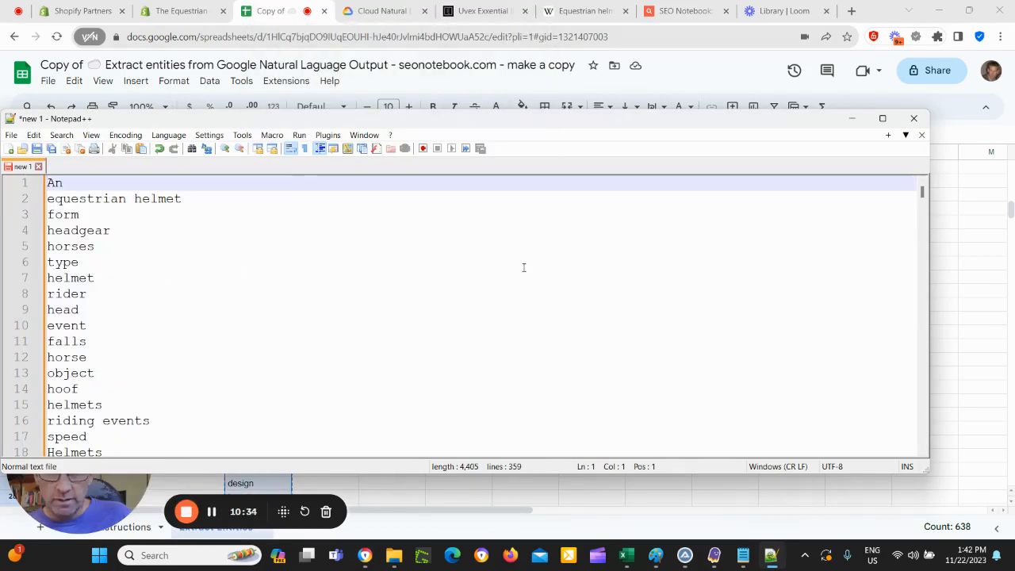
left_click_drag(922, 192, 880, 179)
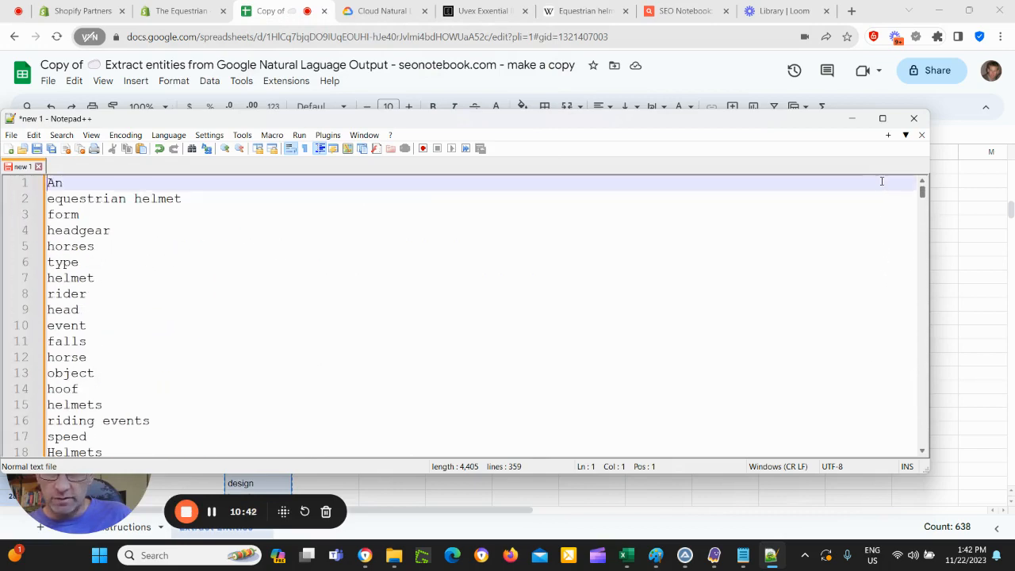
scroll(111, 271, "down", 1)
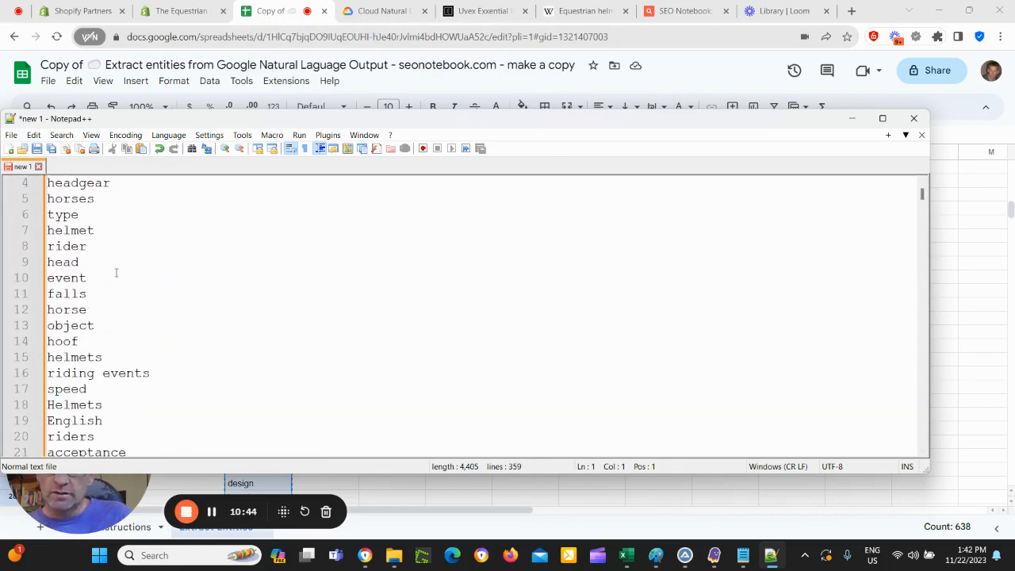
scroll(116, 273, "up", 1)
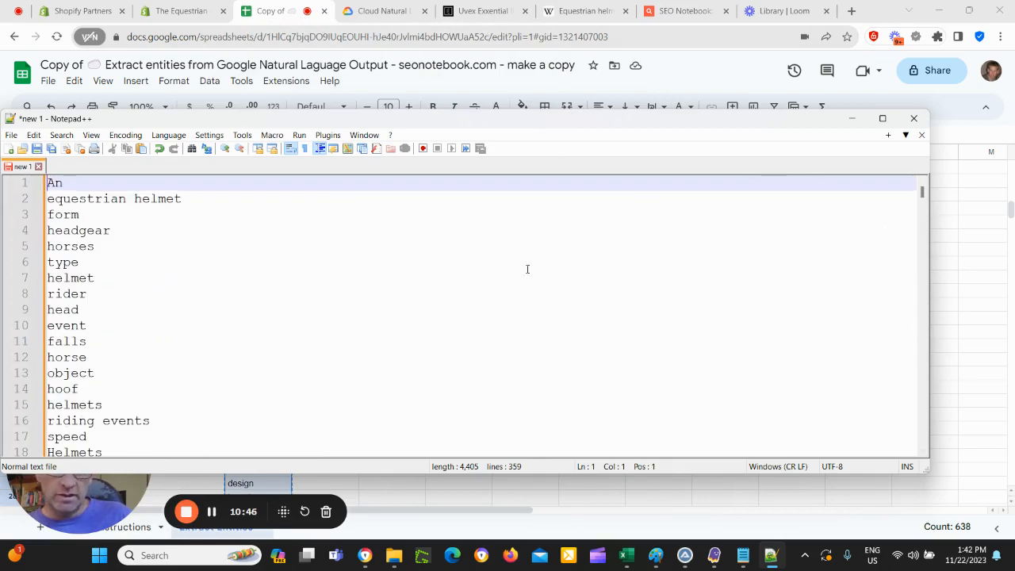
Step: Return to the spreadsheet and look through the extracted entities in column B back up to the first row
left_click(381, 499)
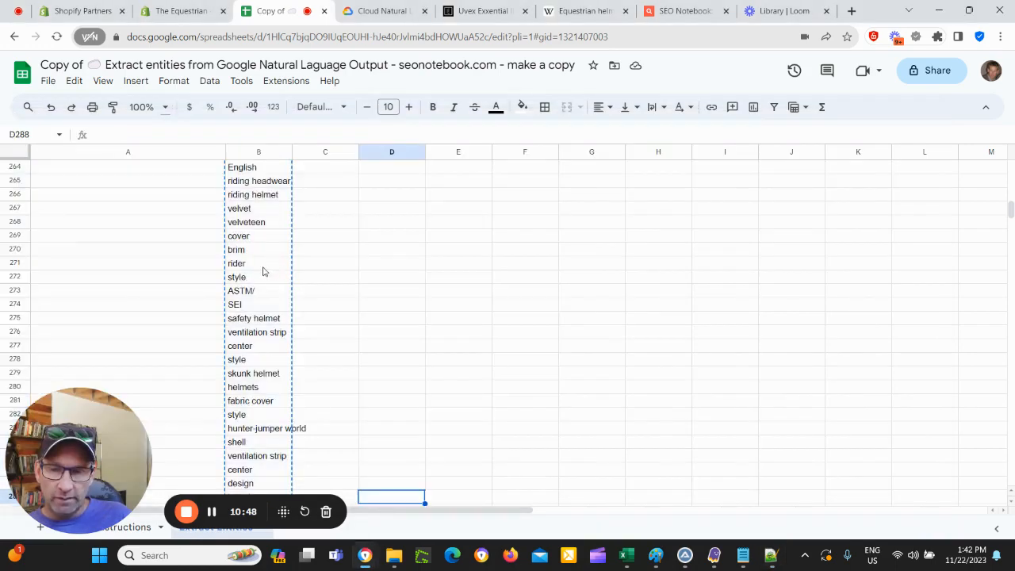
scroll(262, 279, "up", 2)
scroll(261, 279, "up", 15)
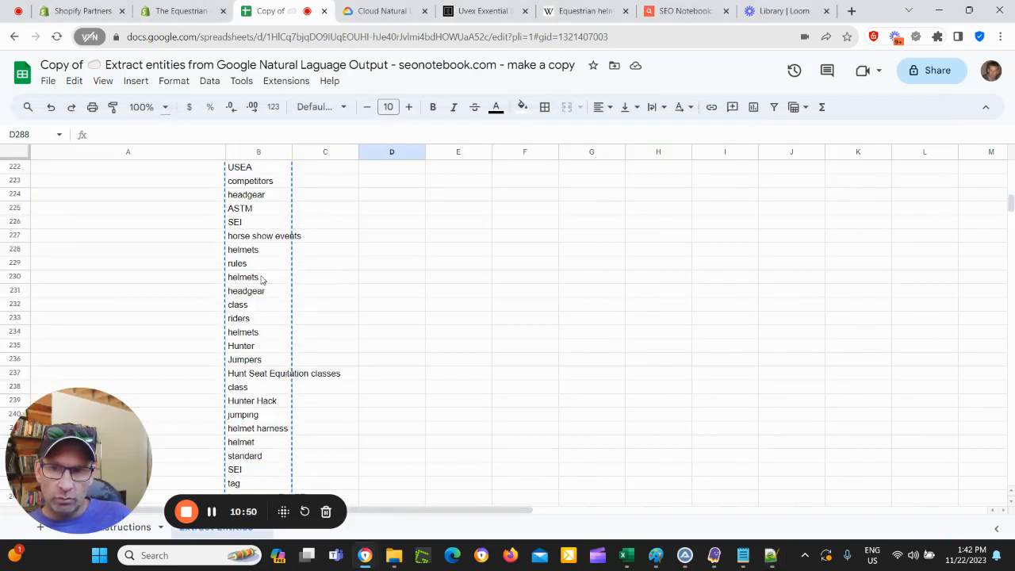
scroll(260, 281, "up", 20)
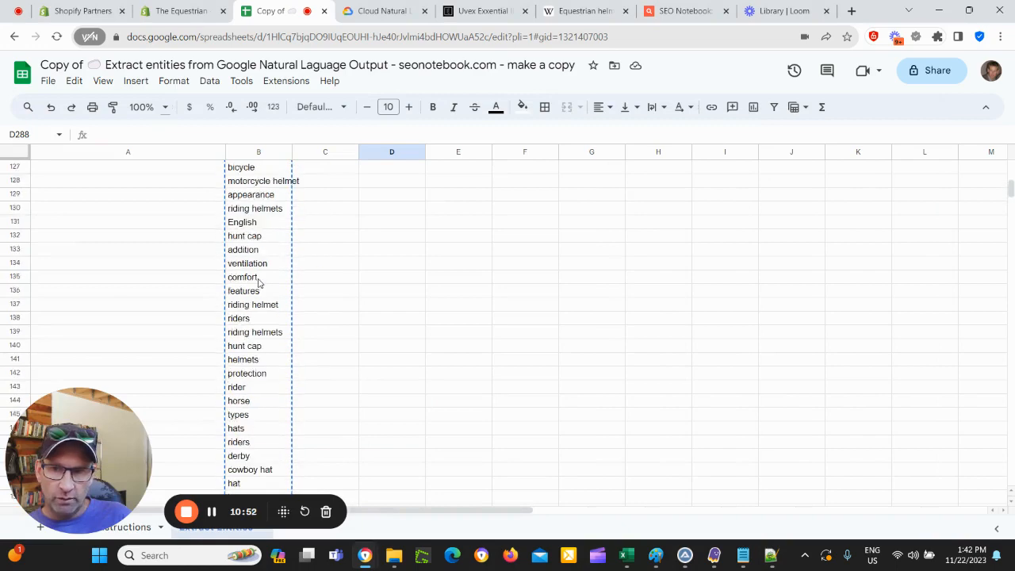
scroll(259, 281, "up", 20)
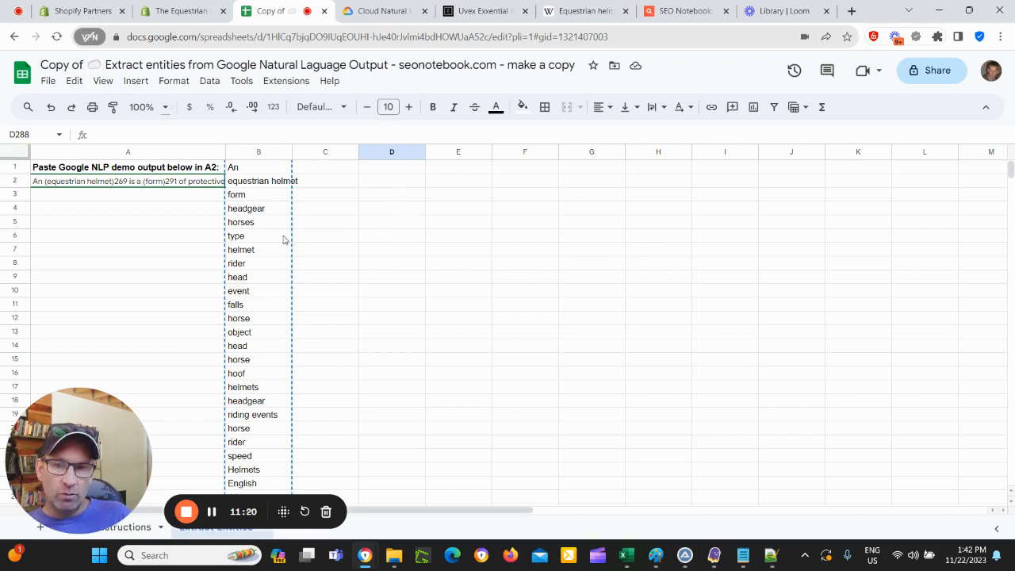
scroll(254, 249, "down", 2)
scroll(257, 265, "up", 2)
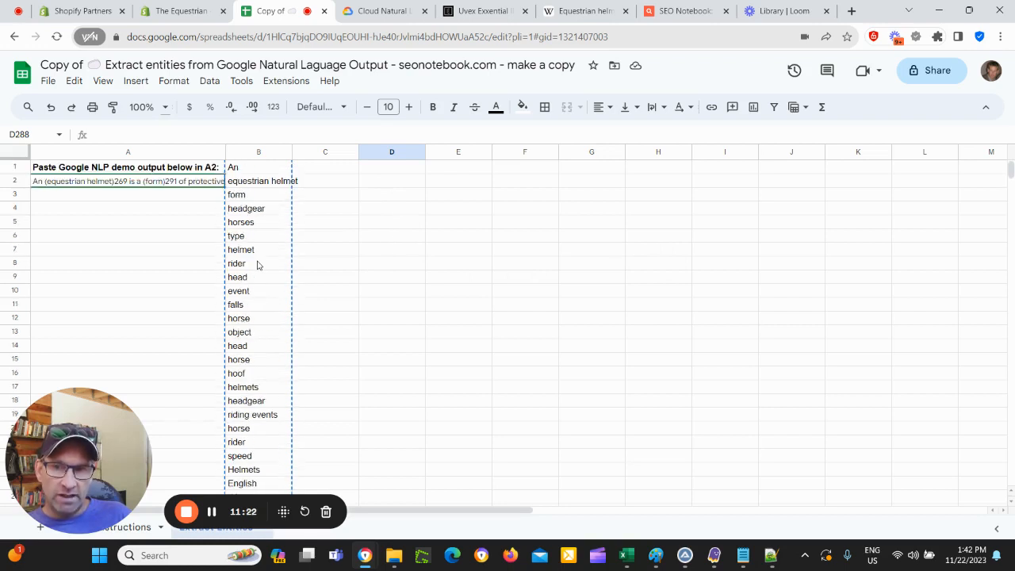
scroll(258, 284, "down", 1)
scroll(293, 284, "up", 1)
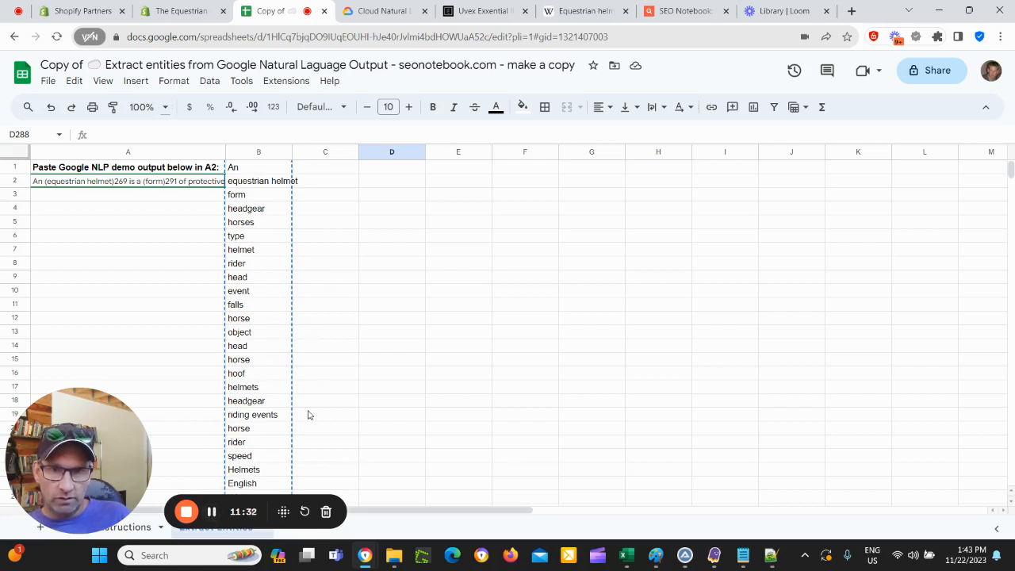
left_click(246, 483)
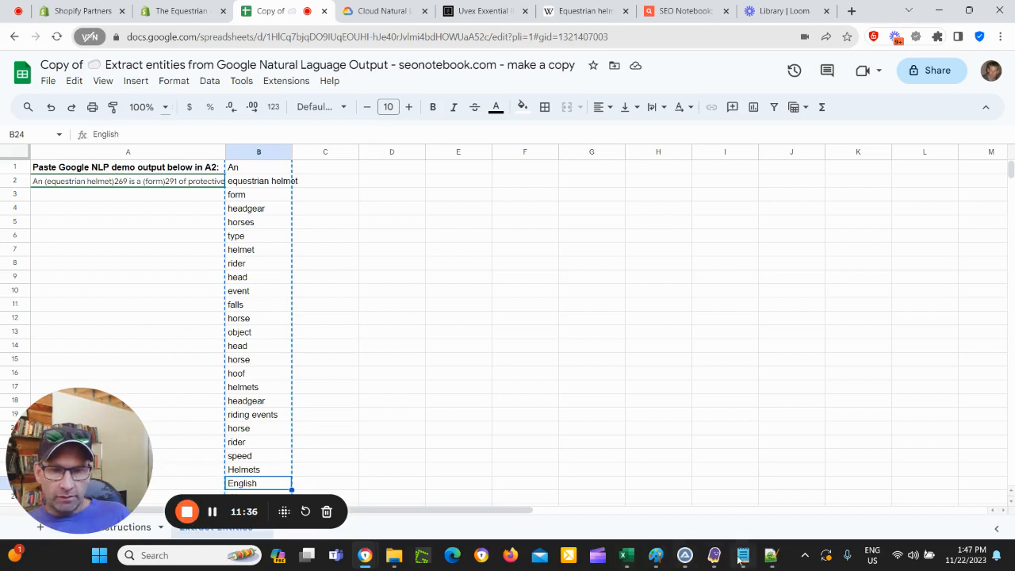
Step: Copy the trimmed Notepad++ list from "equestrian helmet" to "horse show ring" and paste it below the entities sentence in Optizen's Product Description prompt
left_click(770, 558)
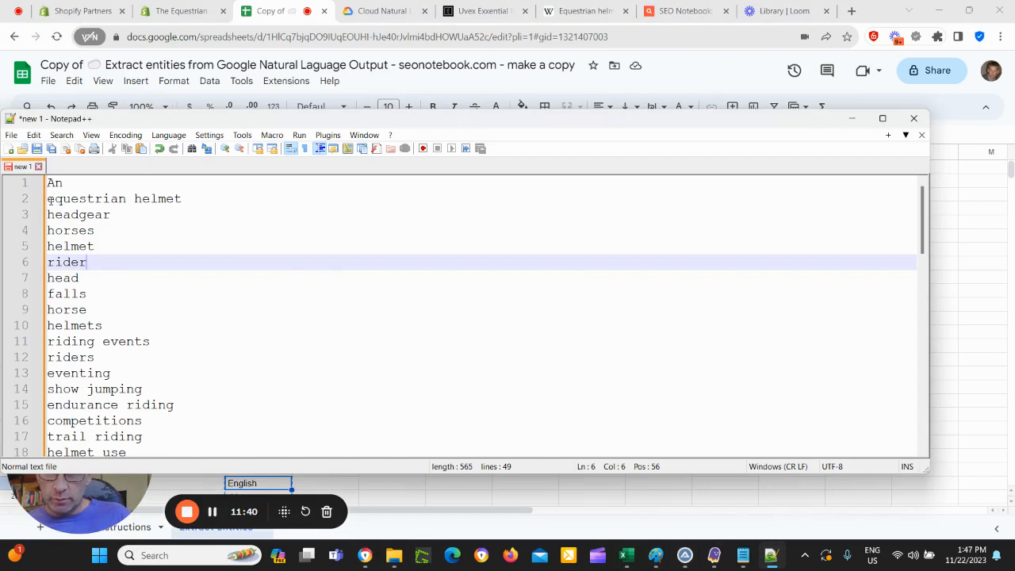
left_click_drag(49, 200, 212, 418)
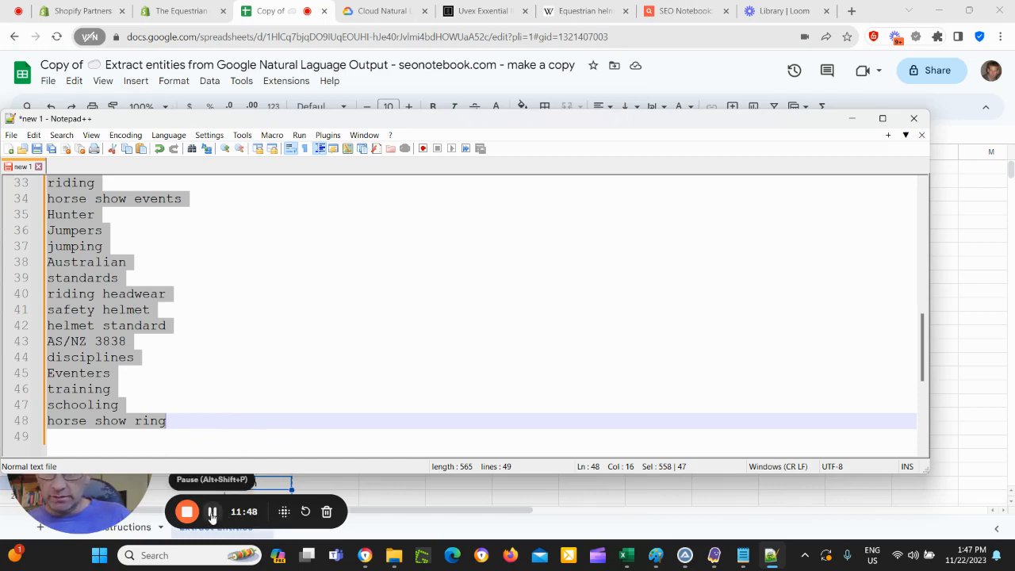
left_click(180, 11)
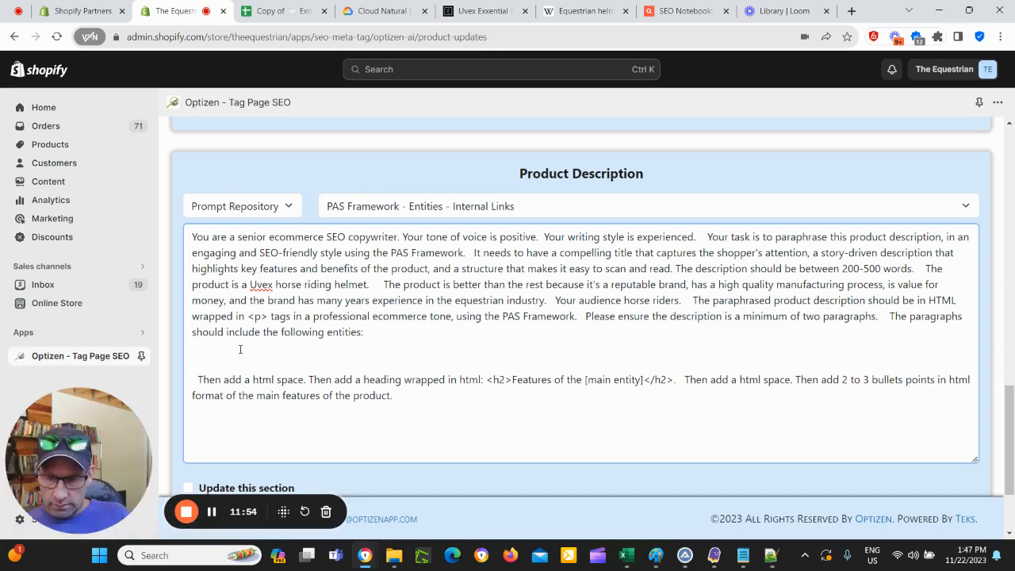
key("ctrl+v")
Step: Review the pasted entities in the Product Description prompt from the first entry to the last
scroll(234, 351, "up", 10)
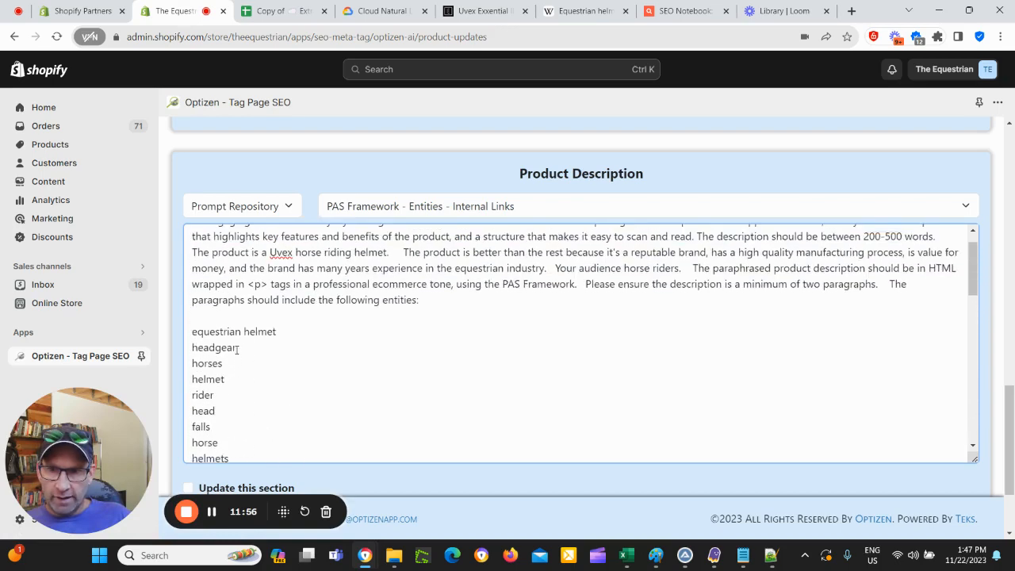
scroll(245, 321, "down", 3)
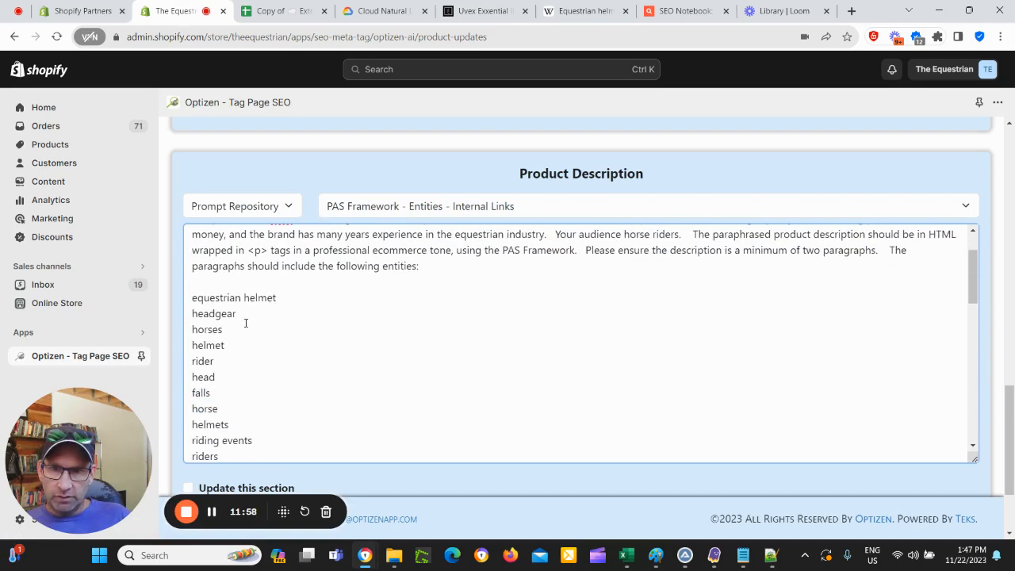
scroll(265, 307, "up", 2)
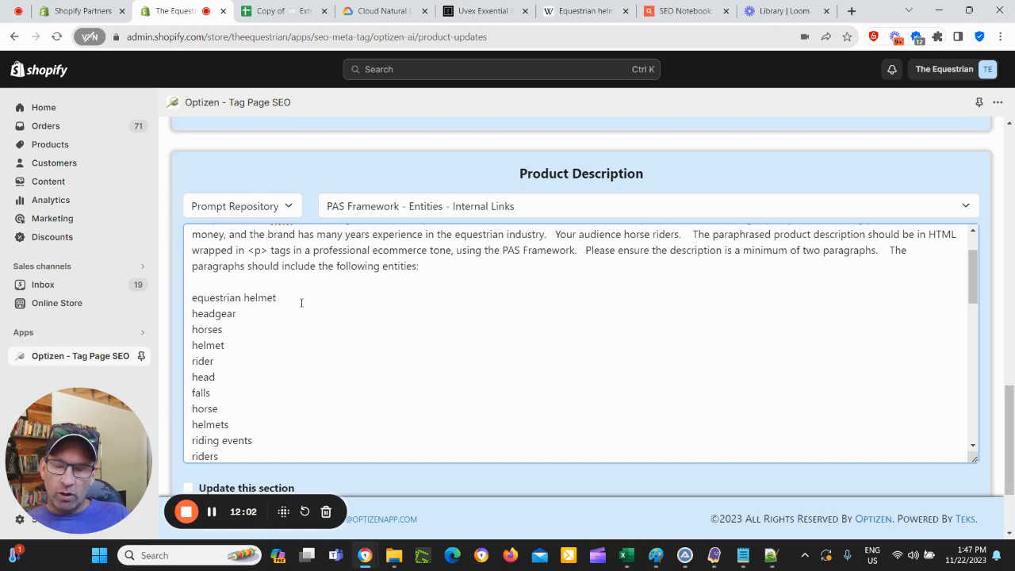
scroll(277, 328, "down", 5)
scroll(276, 329, "up", 2)
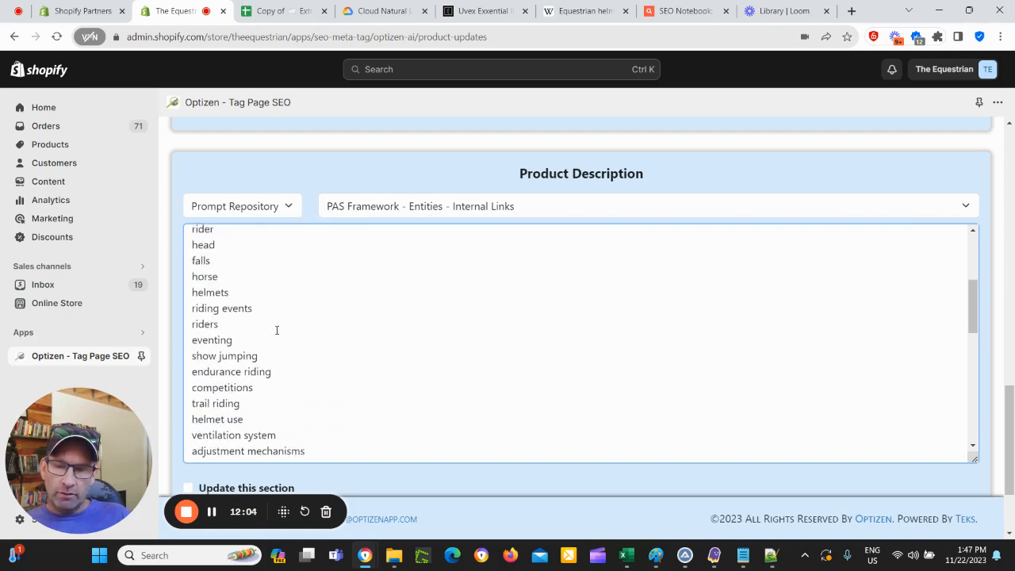
scroll(276, 330, "up", 3)
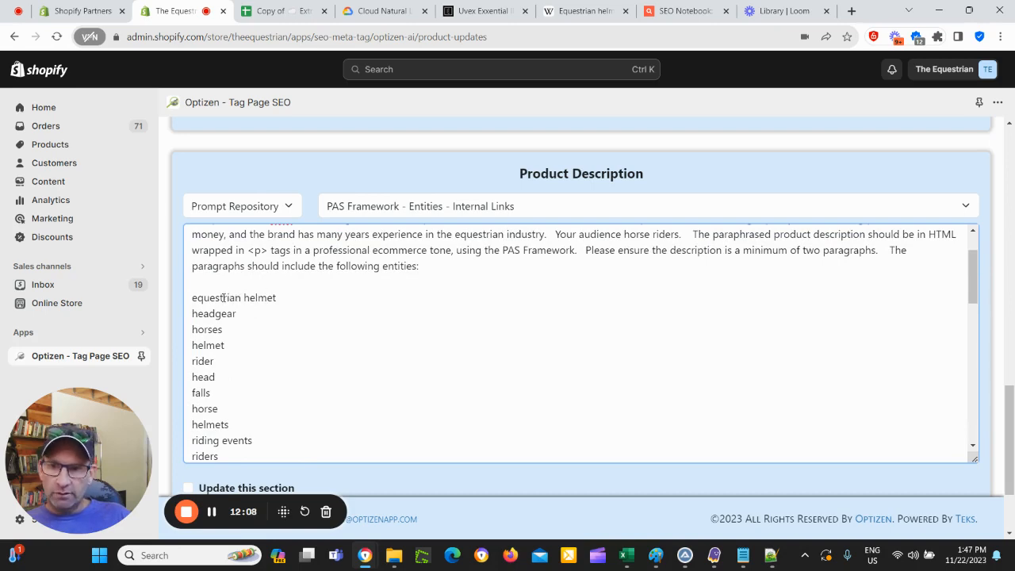
scroll(223, 297, "down", 2)
scroll(238, 290, "down", 2)
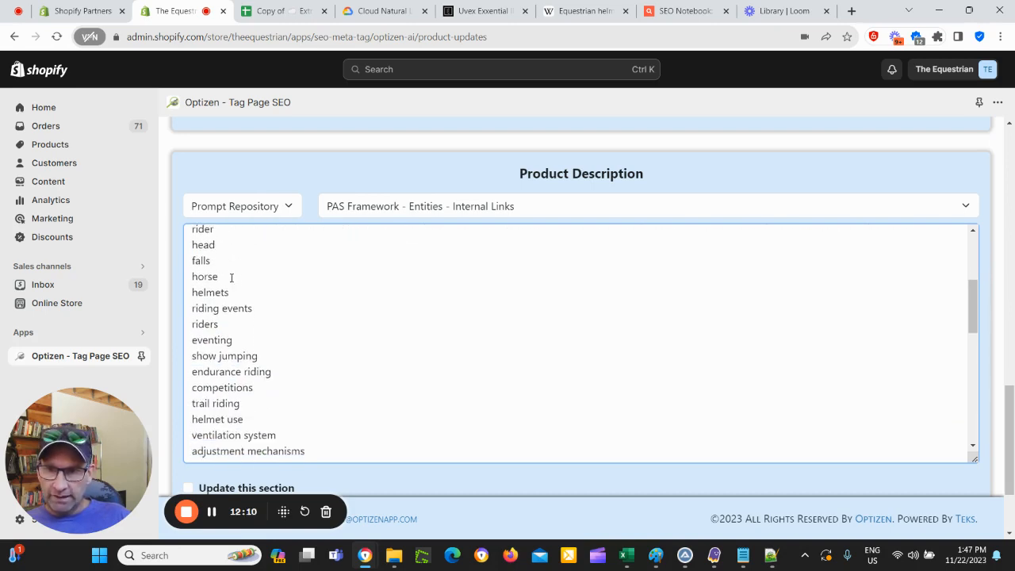
scroll(258, 307, "down", 2)
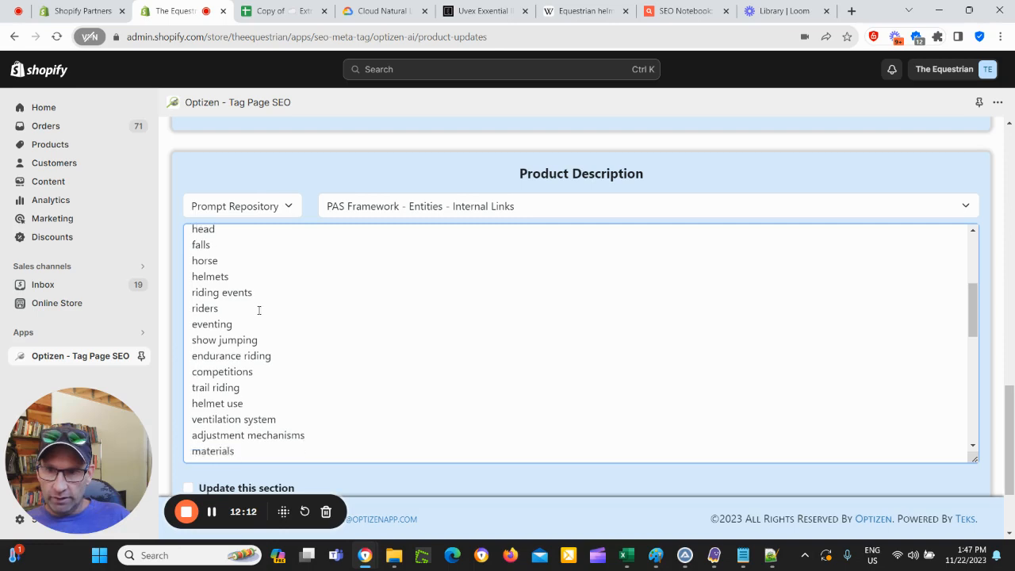
scroll(278, 295, "down", 4)
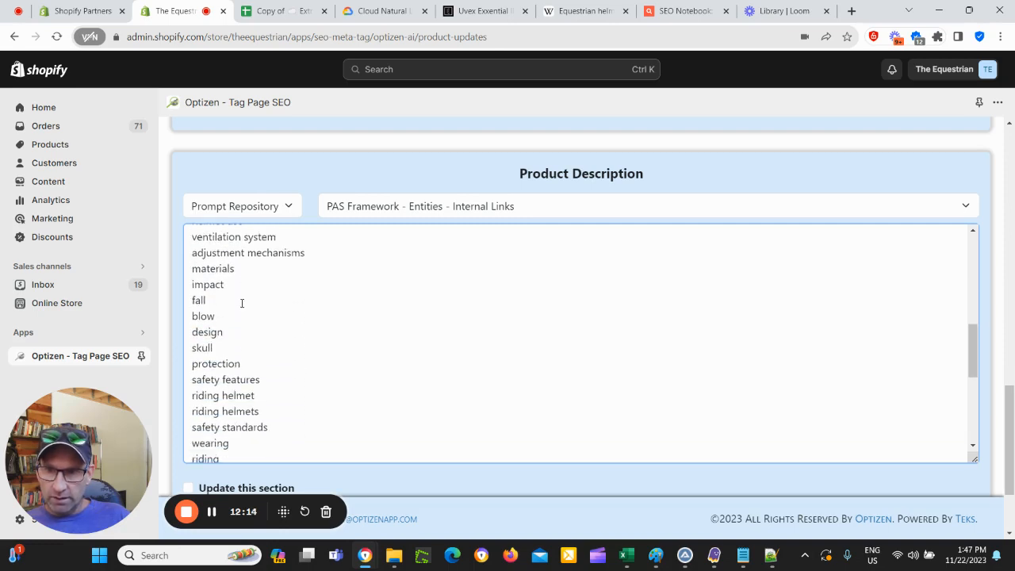
scroll(235, 307, "down", 2)
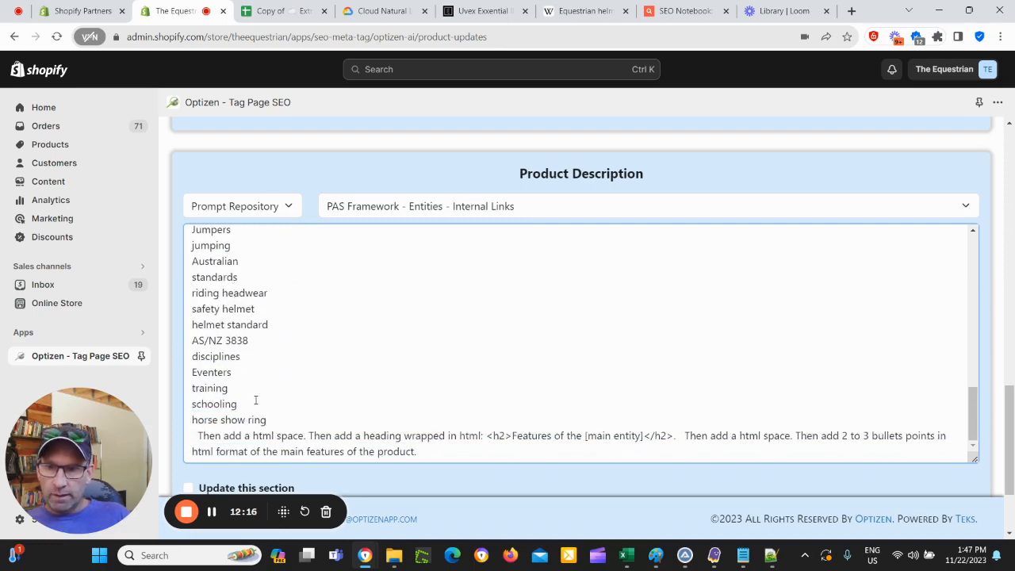
Step: Leave one blank line after "horse show ring" and remove the leading spaces before "Then add a html space" in the prompt
key("ctrl+z")
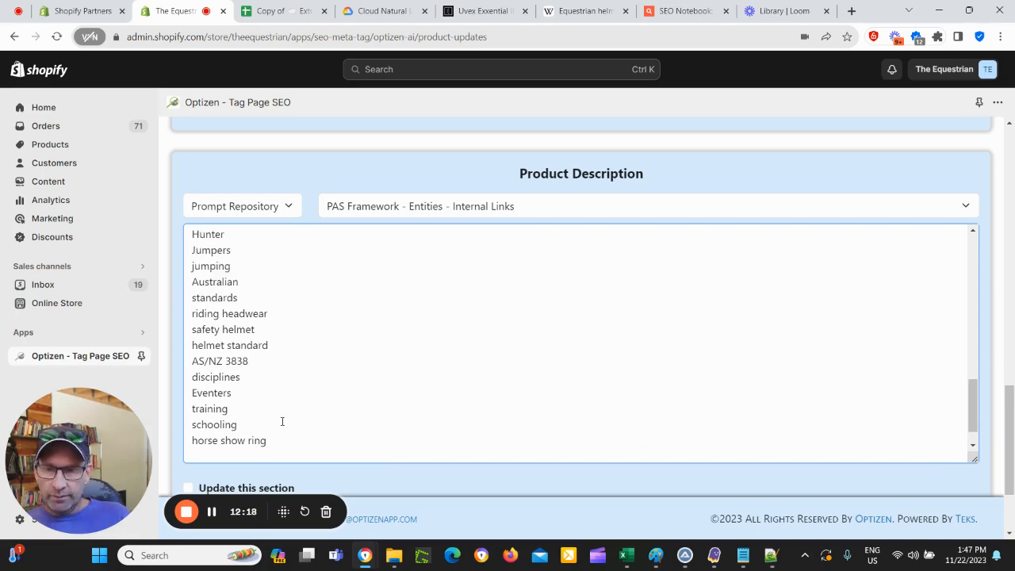
scroll(281, 421, "up", 10)
scroll(377, 362, "down", 3)
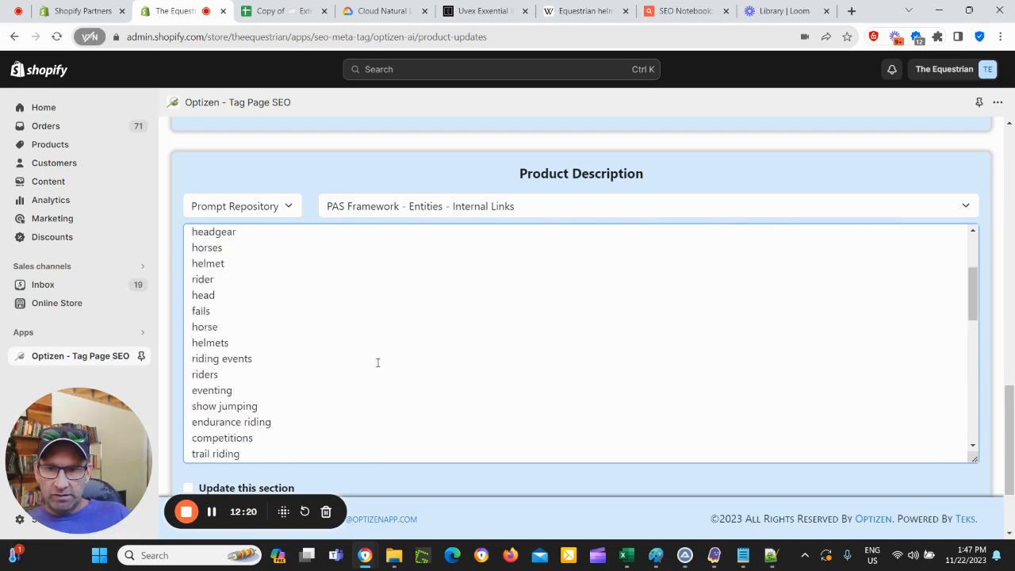
scroll(377, 362, "down", 5)
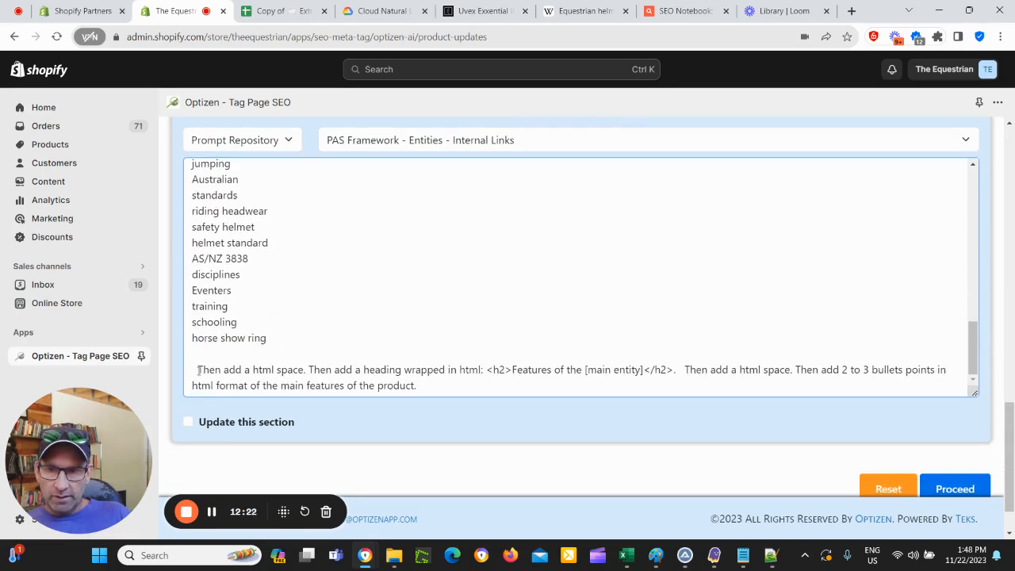
key("BackSpace")
key("BackSpace")
key("BackSpace")
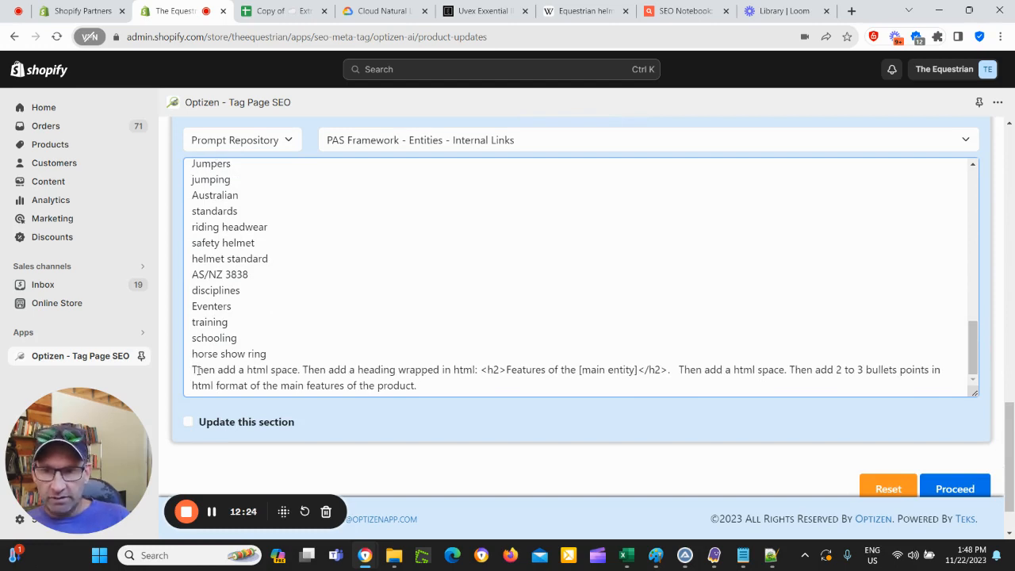
key("Return")
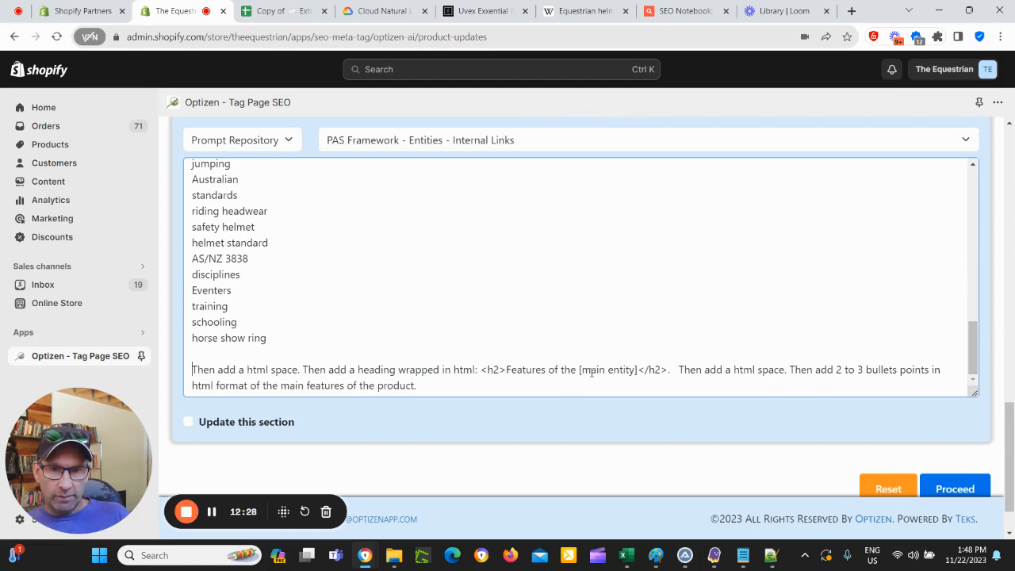
Step: Replace the "[main entity]" placeholder in the prompt's h2 heading so it reads "Features of the horse riding helmet"
left_click_drag(576, 369, 639, 369)
key("BackSpace")
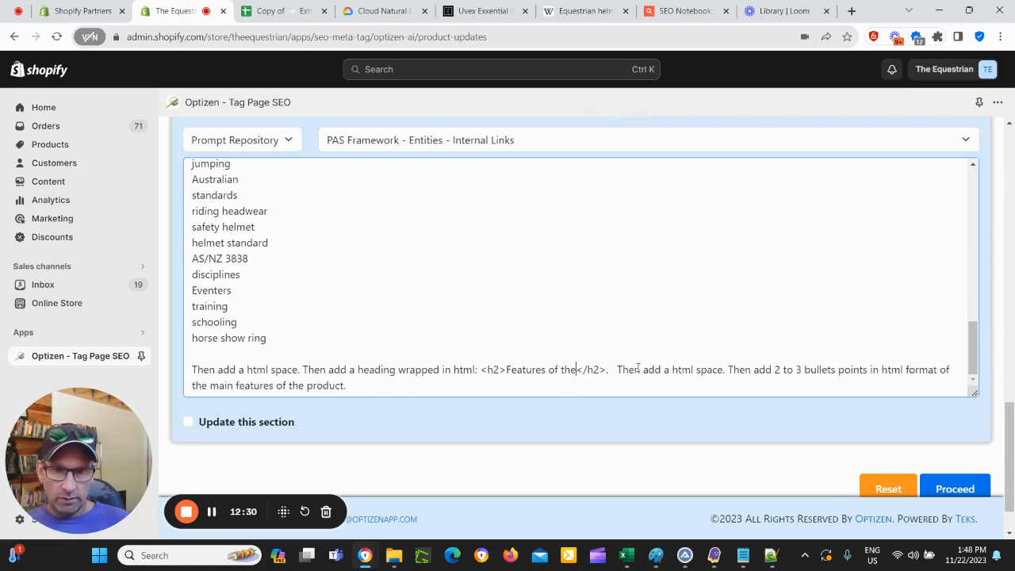
type("horse r")
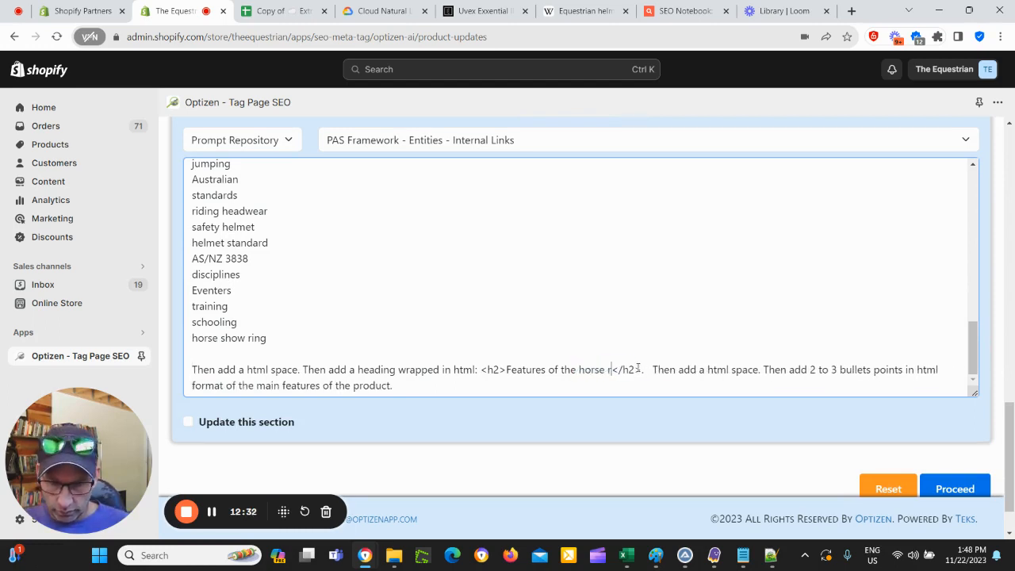
type("idig")
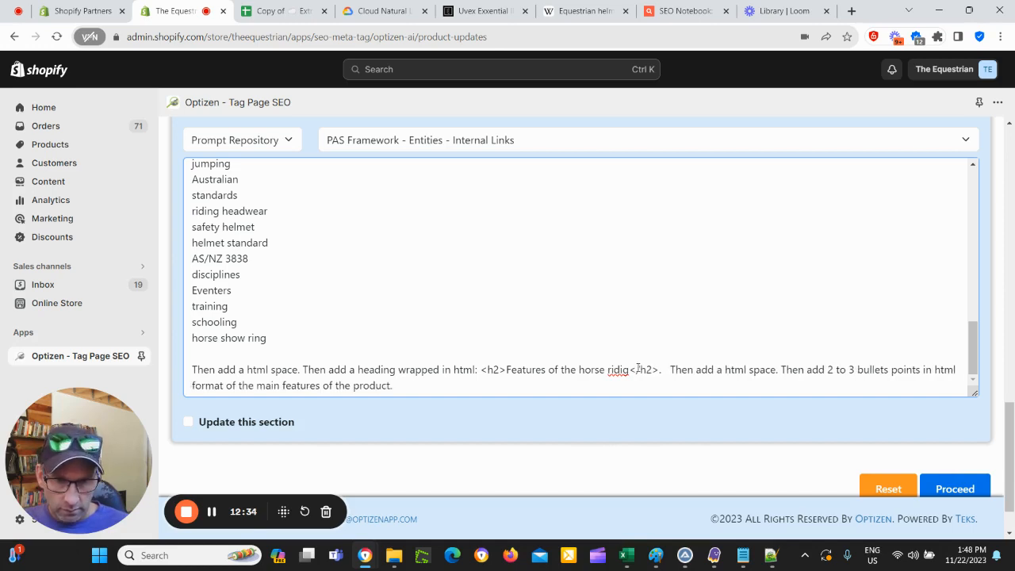
key("BackSpace")
type("ng helmet")
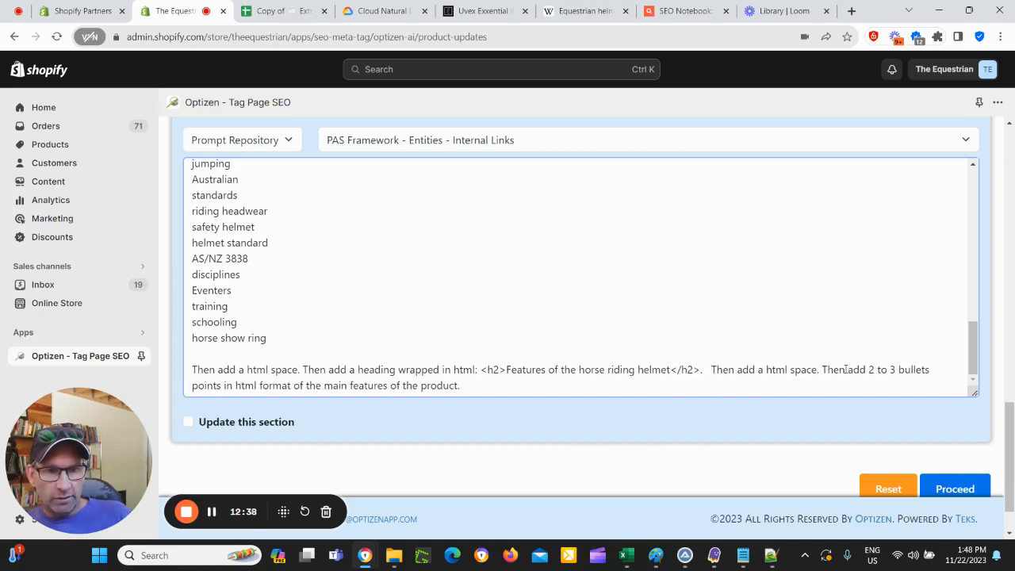
Step: Append prompt rules after the bullet instructions: no sentences beginning with the same two words, no repeated three-word phrases, no words reoccurring within eight words
scroll(286, 353, "down", 1)
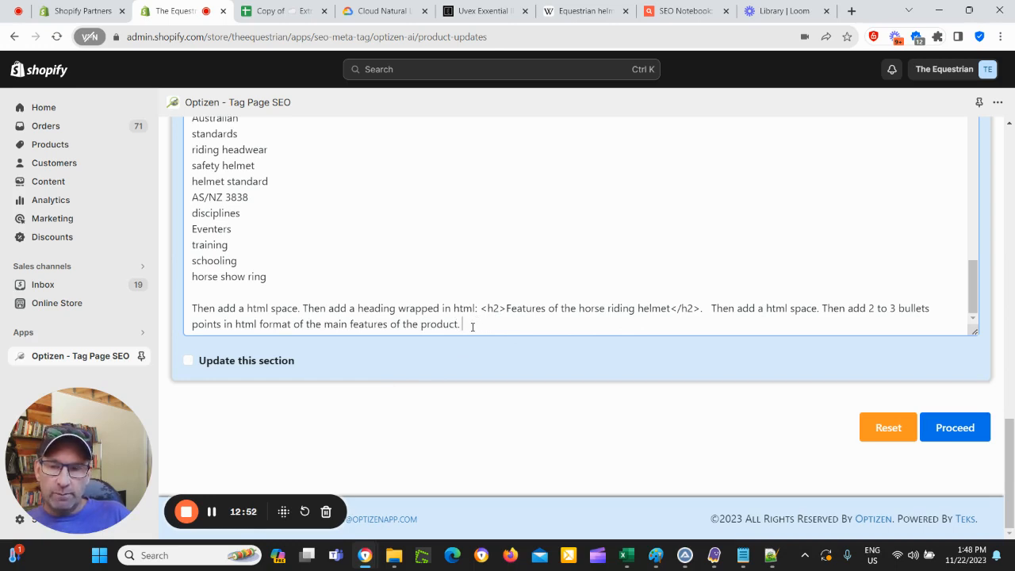
scroll(457, 311, "up", 1)
scroll(431, 303, "down", 1)
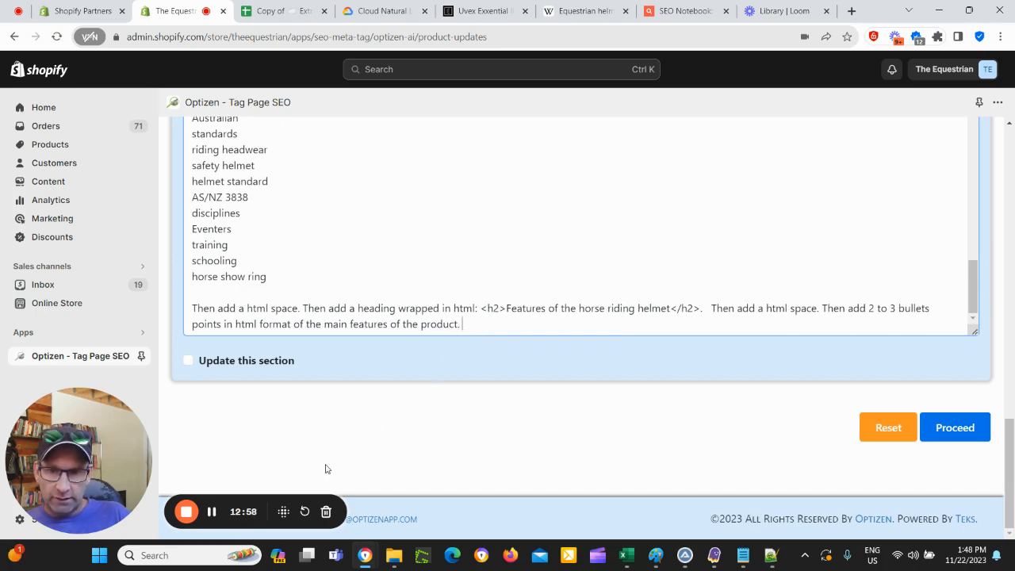
type("Ensure no sentences begin with the same two words. Do not use any three-word phrases more than once. Avoid words that reoccur within eight words of their previous mention.")
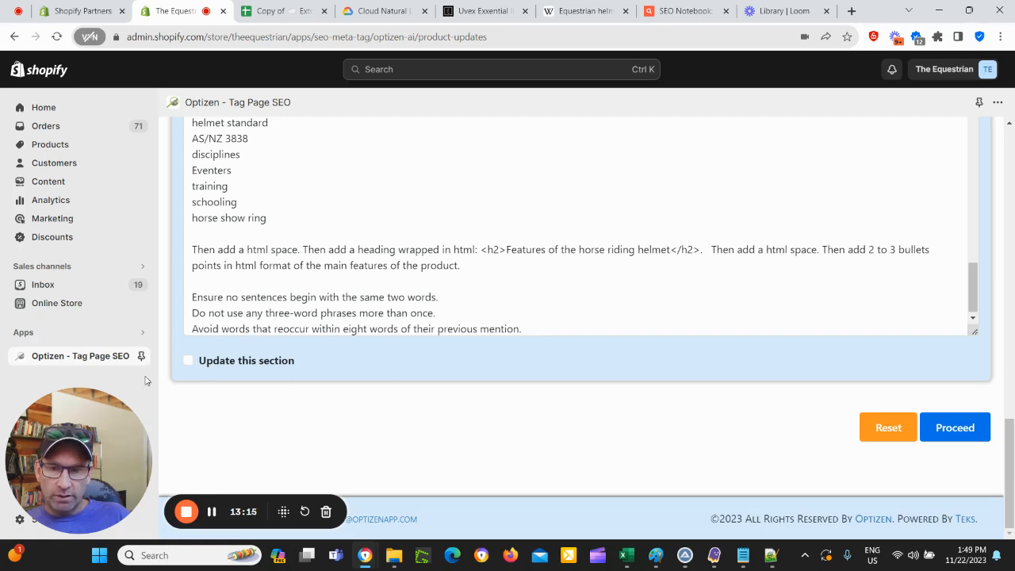
Step: Include the Product Description section in the update and review its full prompt from the opening instructions to the end
left_click(189, 361)
scroll(371, 345, "up", 2)
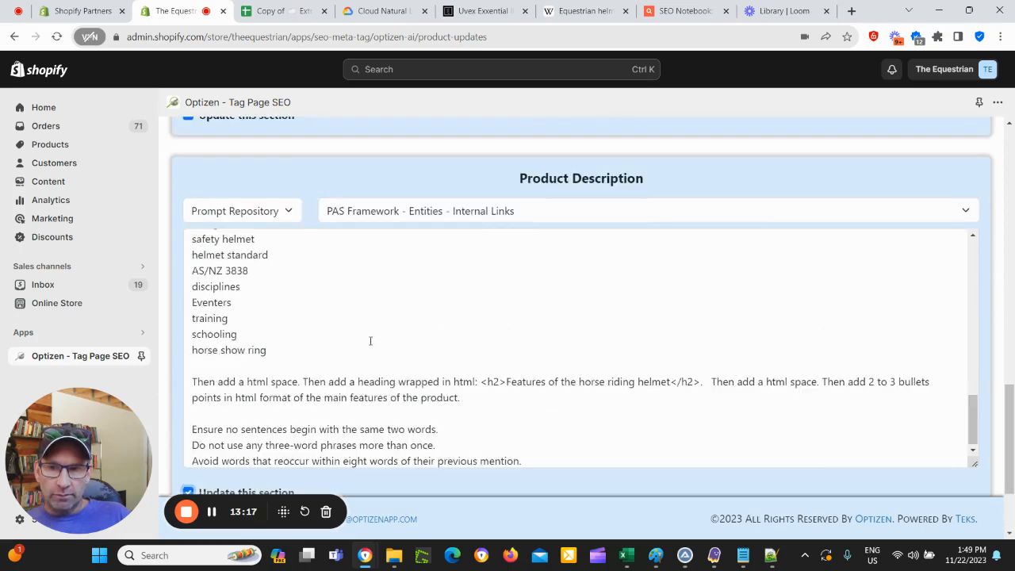
scroll(396, 379, "up", 6)
scroll(365, 379, "up", 3)
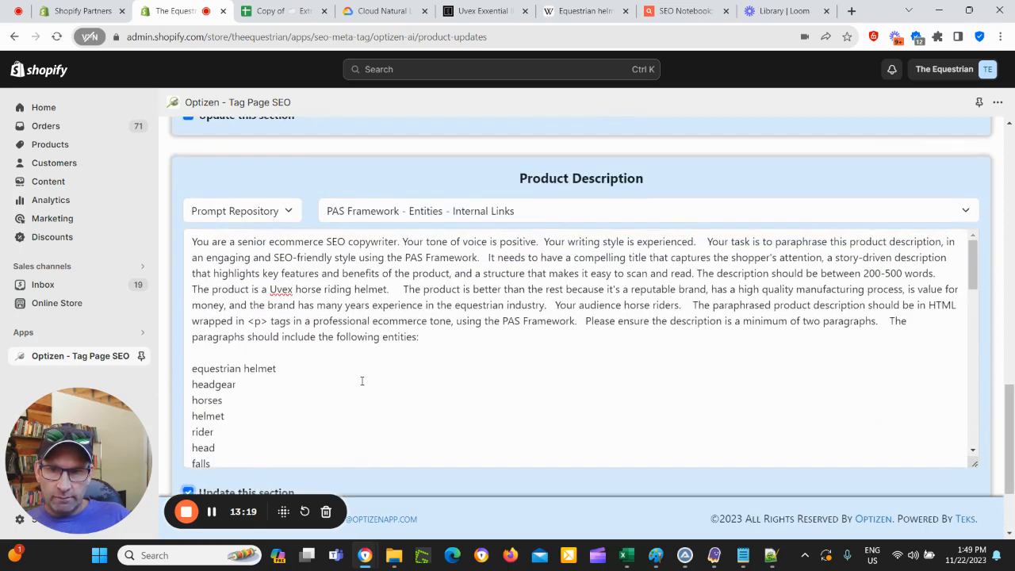
scroll(333, 369, "down", 5)
scroll(333, 370, "up", 5)
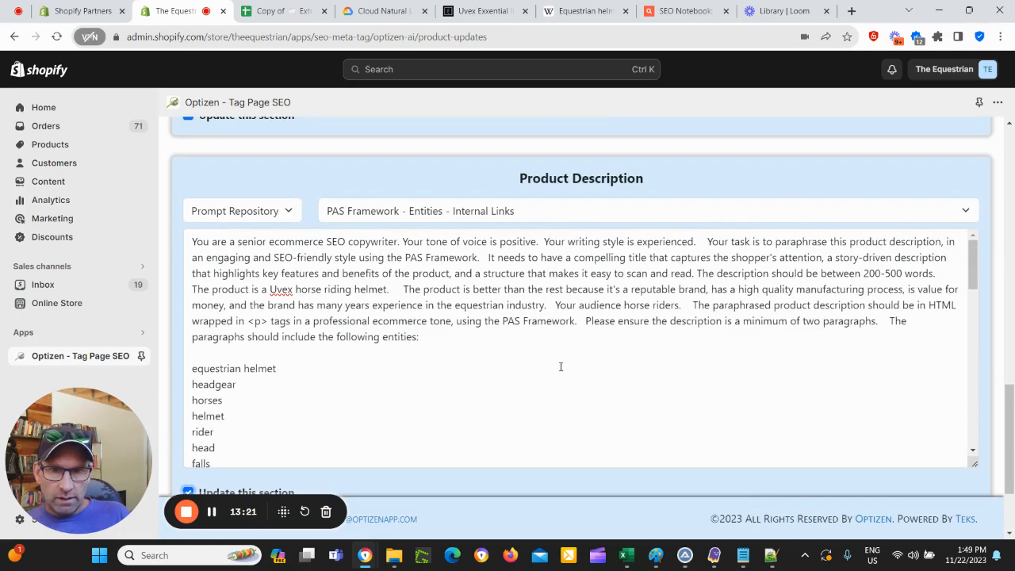
Step: Copy the whole Product Description prompt, from "You are a senior ecommerce SEO copywriter" to the last rule, and switch to Notepad
key("ctrl+a")
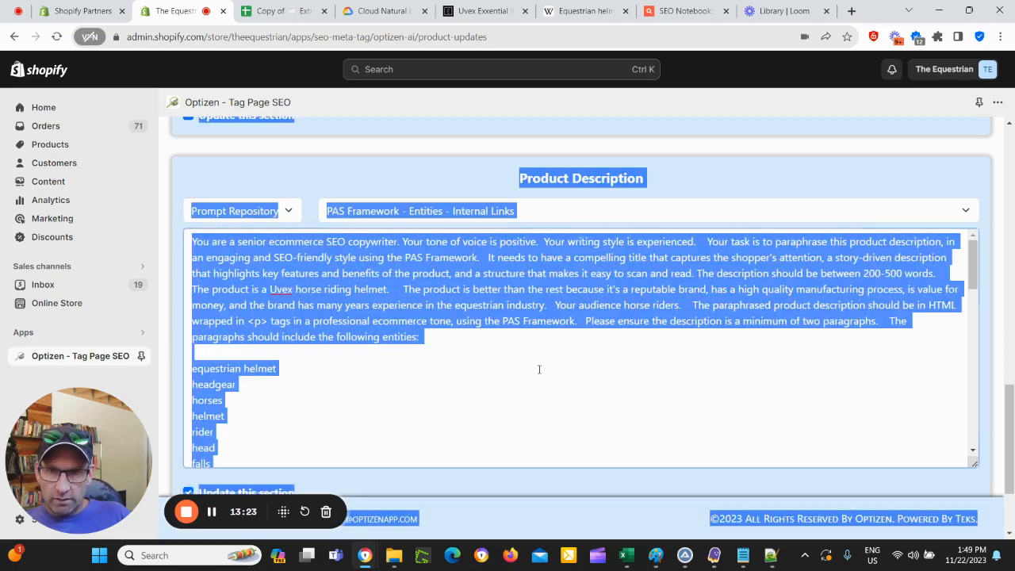
left_click(283, 305)
left_click_drag(191, 241, 562, 335)
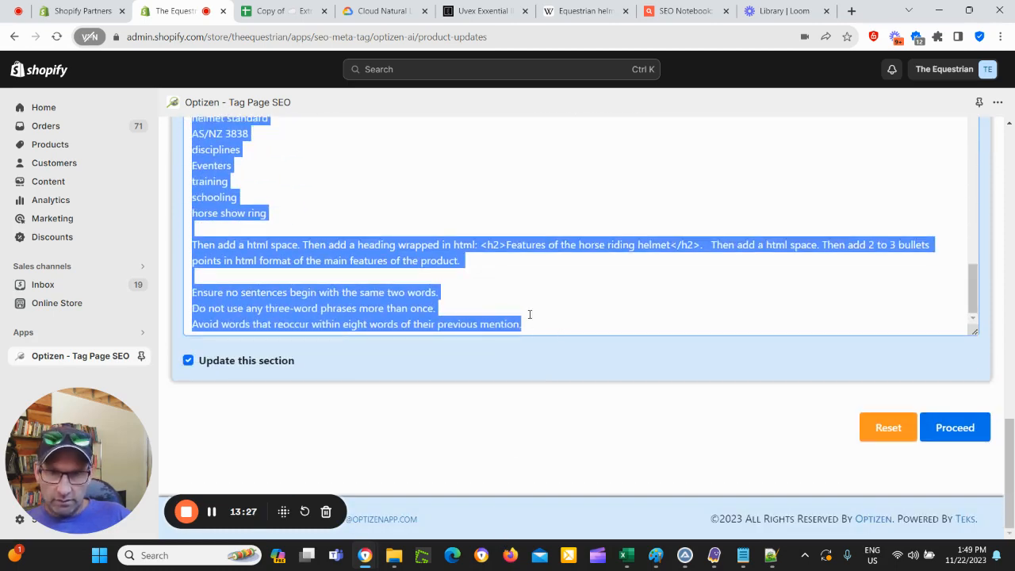
left_click(743, 555)
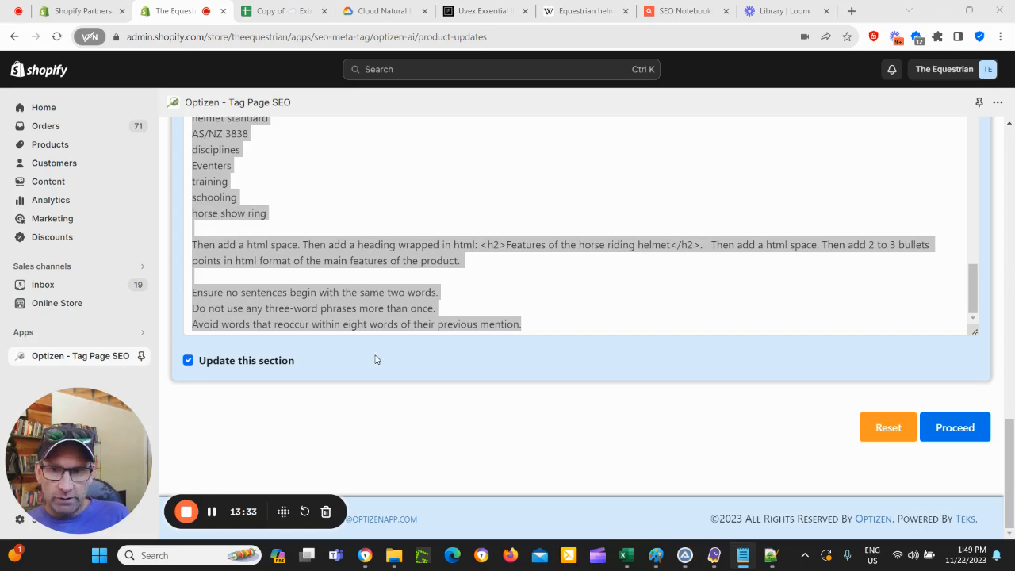
Step: Check the prompt sections once more, start the bulk AI update of the selected products and confirm it
scroll(398, 357, "up", 8)
scroll(257, 313, "down", 5)
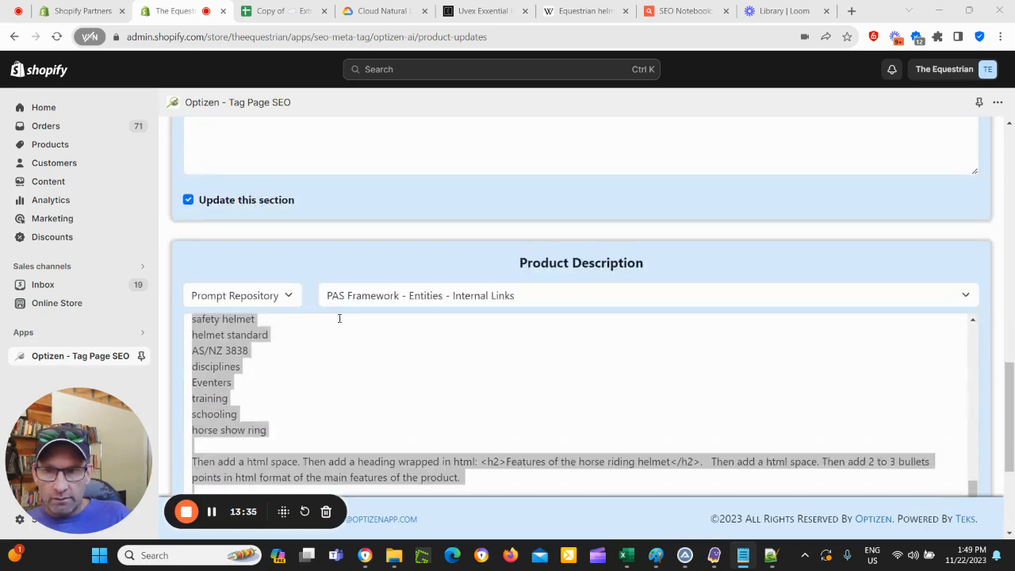
scroll(413, 385, "up", 2)
scroll(413, 384, "down", 3)
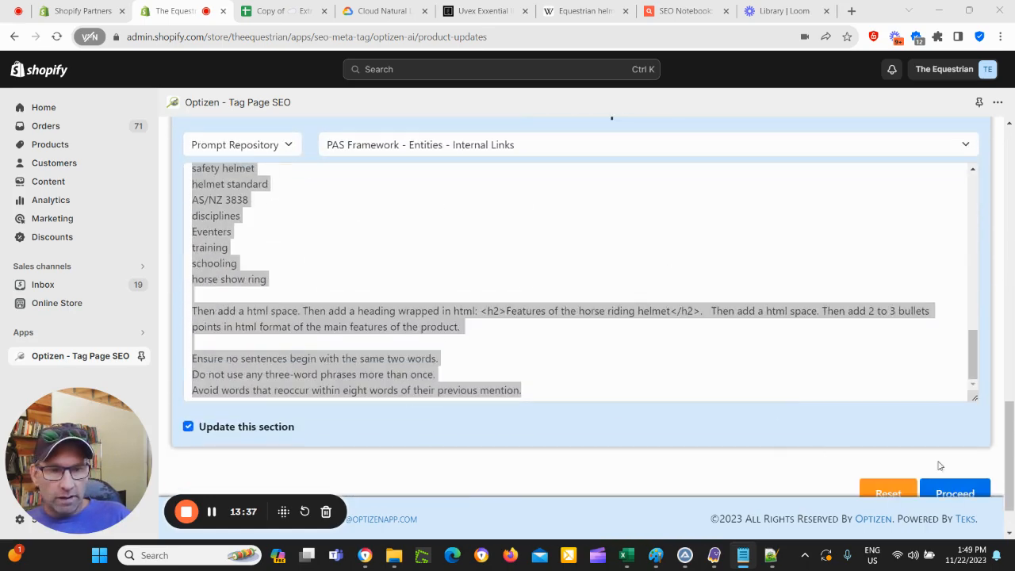
scroll(951, 471, "down", 1)
left_click(948, 436)
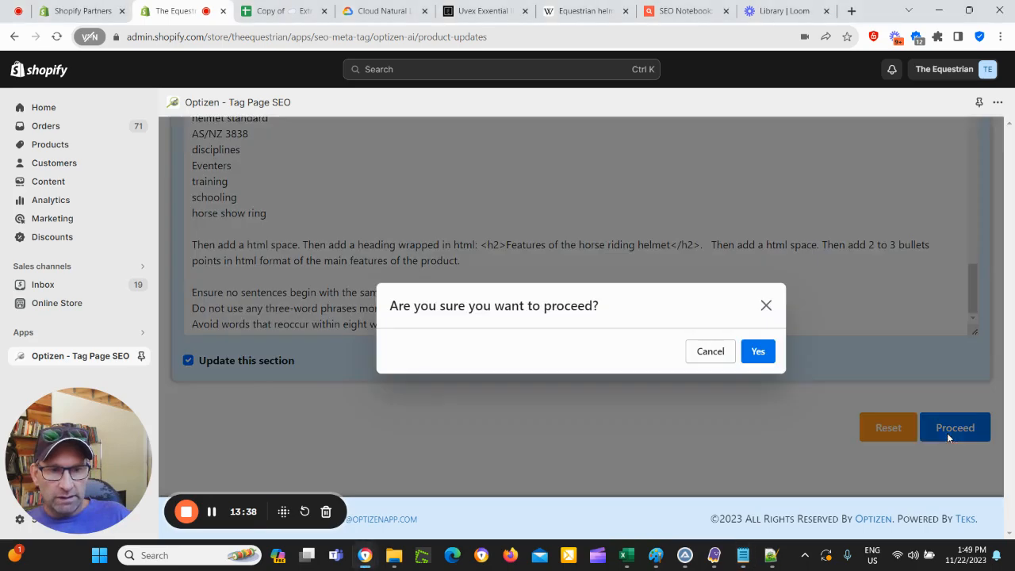
left_click(749, 358)
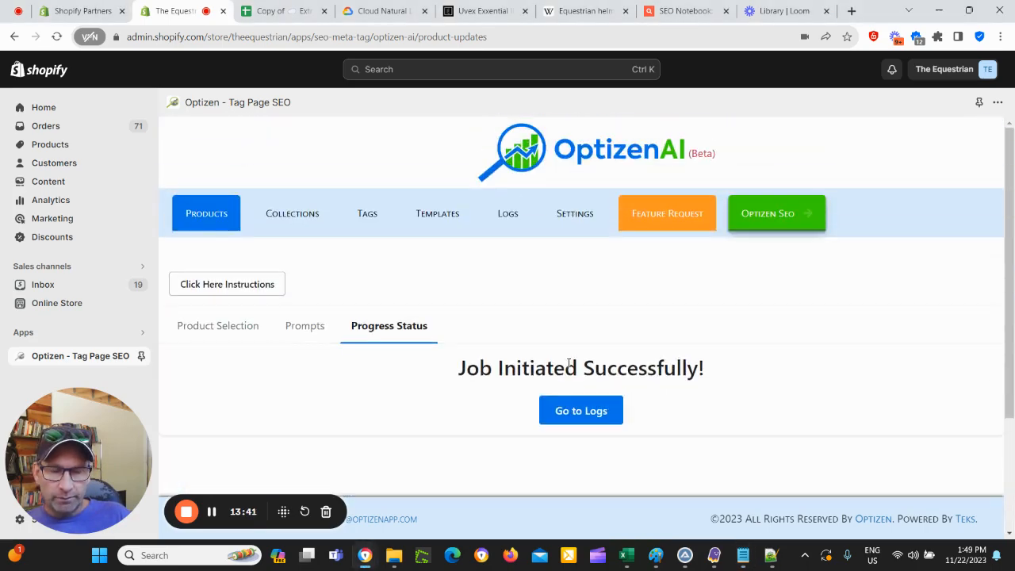
Step: Open the product update logs and view the details and product list of the "Uvex Entity Update" job
left_click(566, 415)
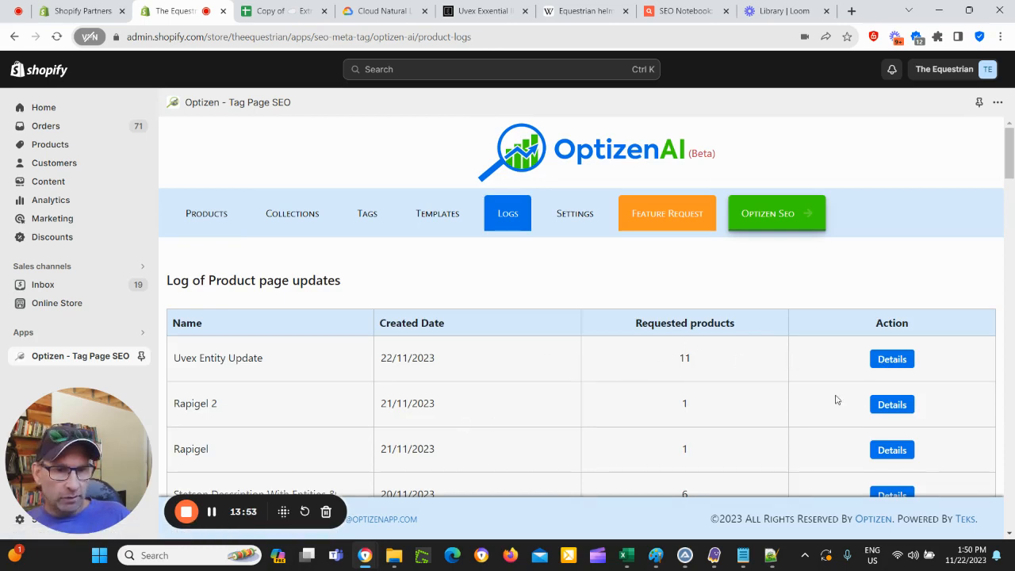
left_click(212, 513)
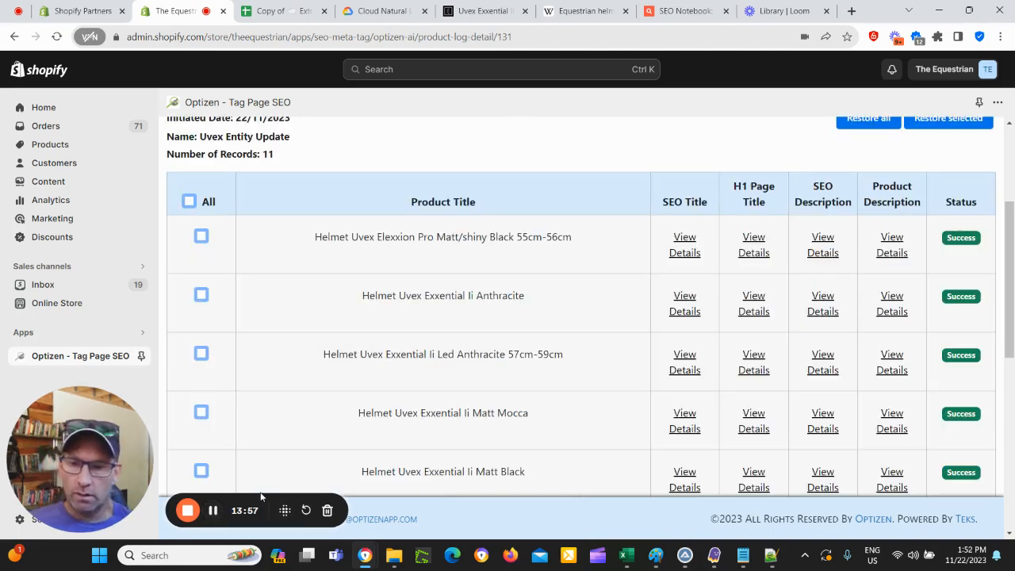
scroll(625, 373, "up", 3)
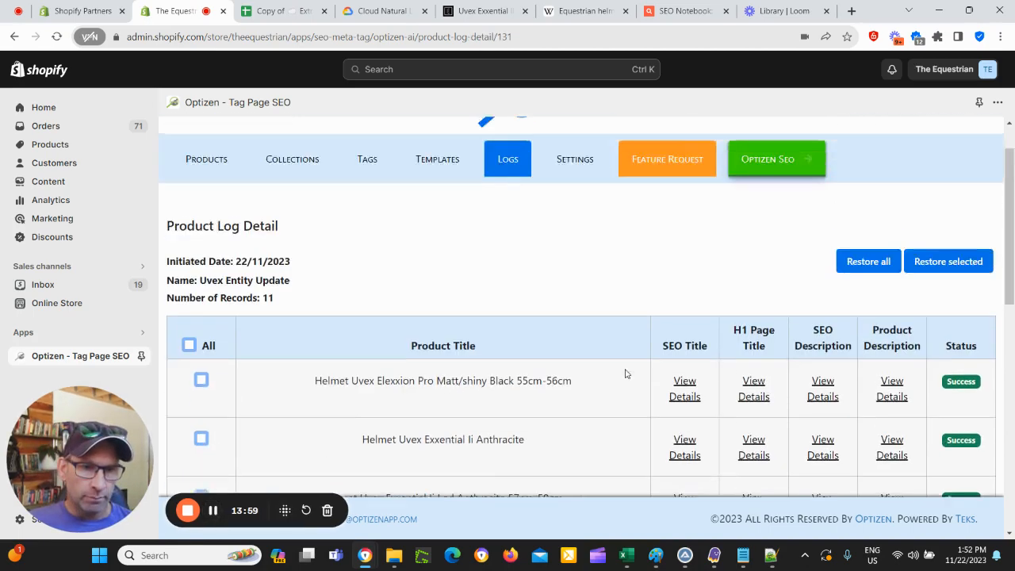
scroll(626, 373, "down", 3)
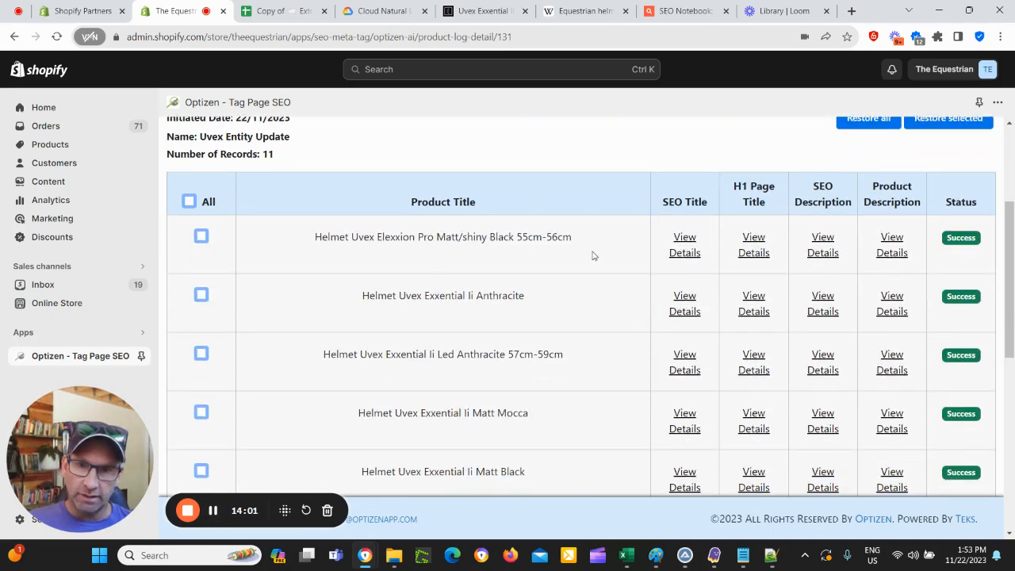
Step: Compare old and new content of the SEO title, H1 page title and SEO description for the Uvex Elexxion Pro Matt/Shiny Black helmet
left_click(678, 252)
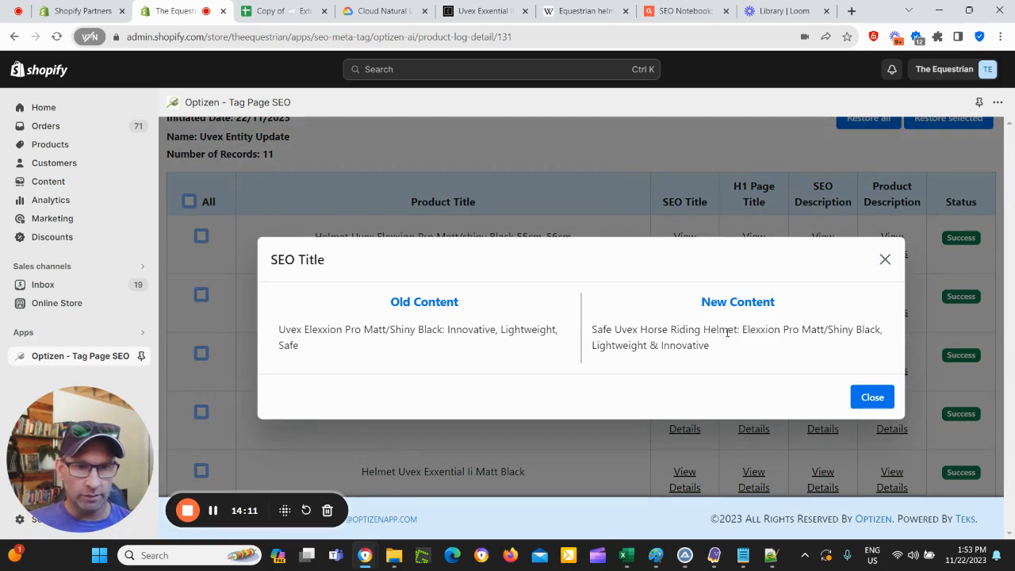
left_click_drag(740, 329, 615, 325)
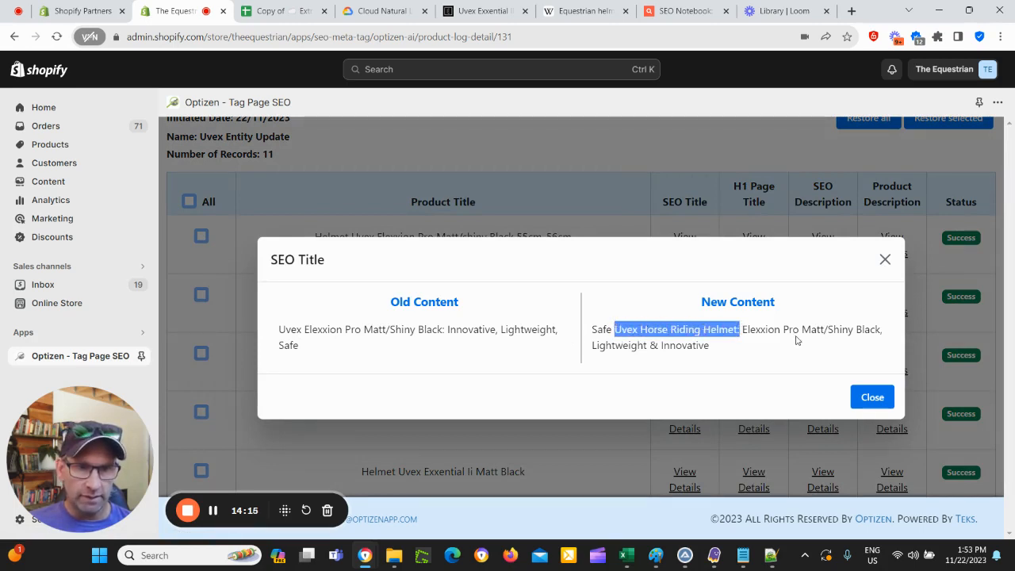
left_click(872, 397)
left_click(741, 252)
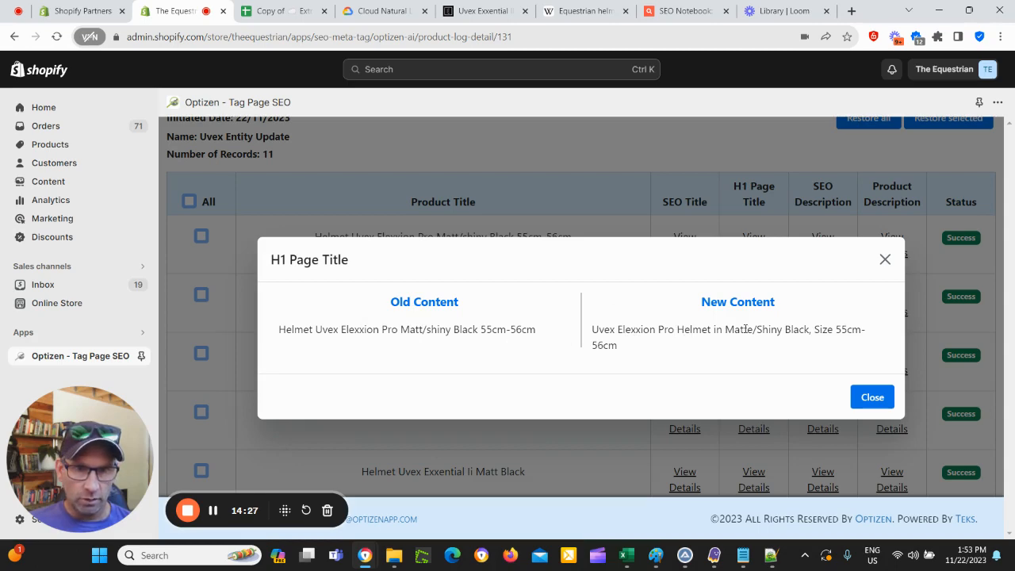
left_click(872, 397)
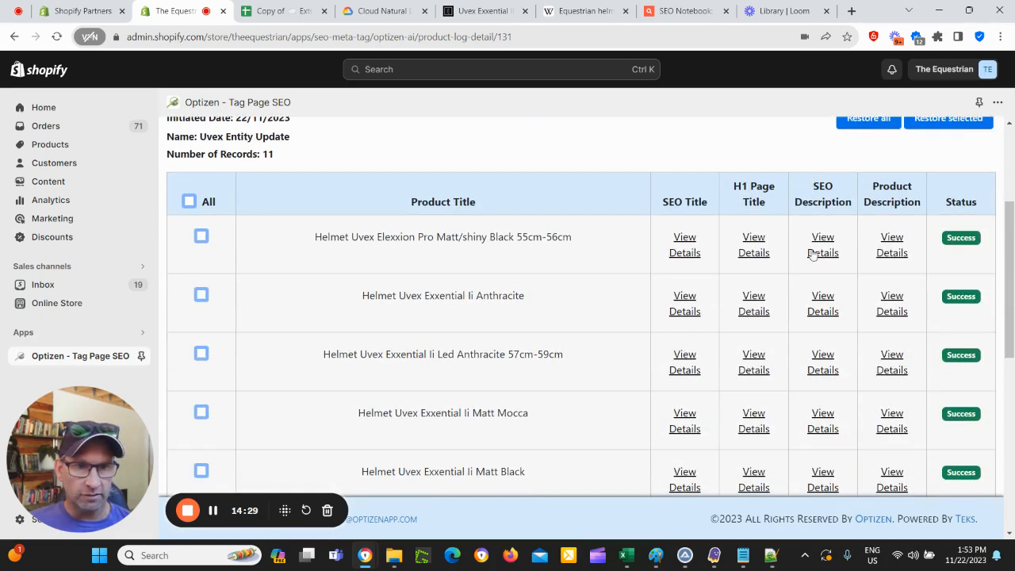
left_click(814, 252)
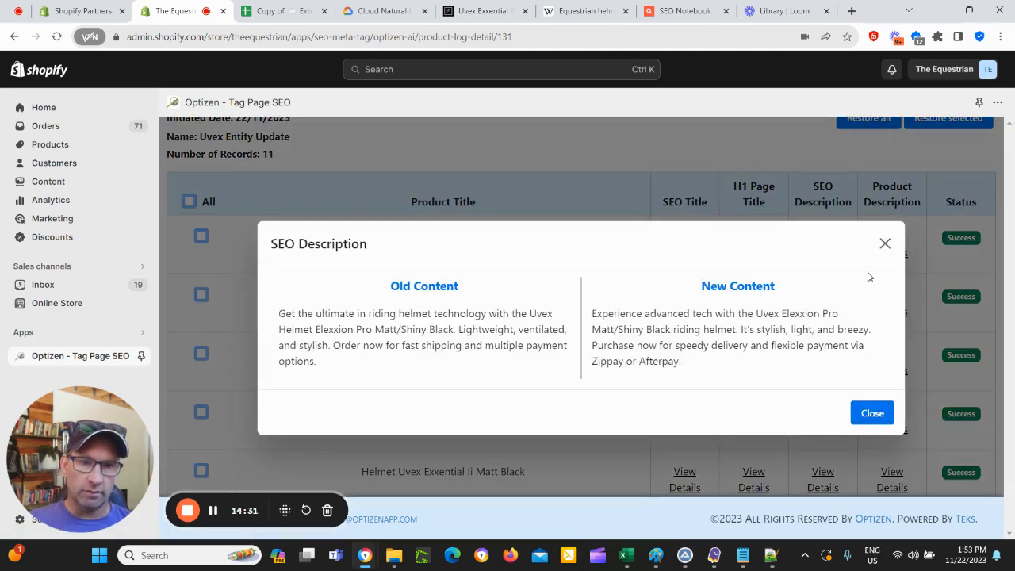
left_click(887, 247)
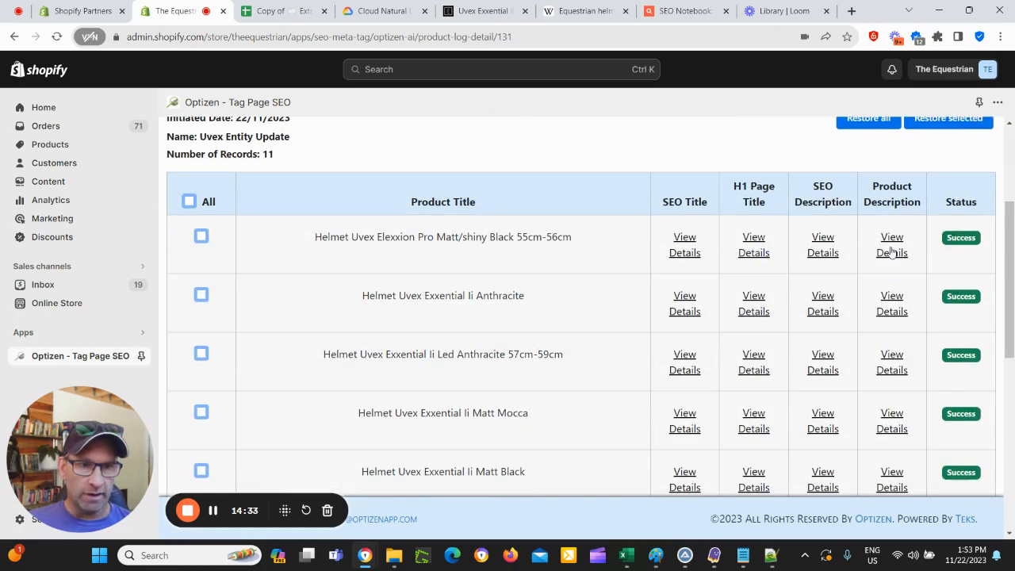
Step: Open the Uvex Elexxion Pro helmet's product description details and read the new content beside the old
left_click(891, 251)
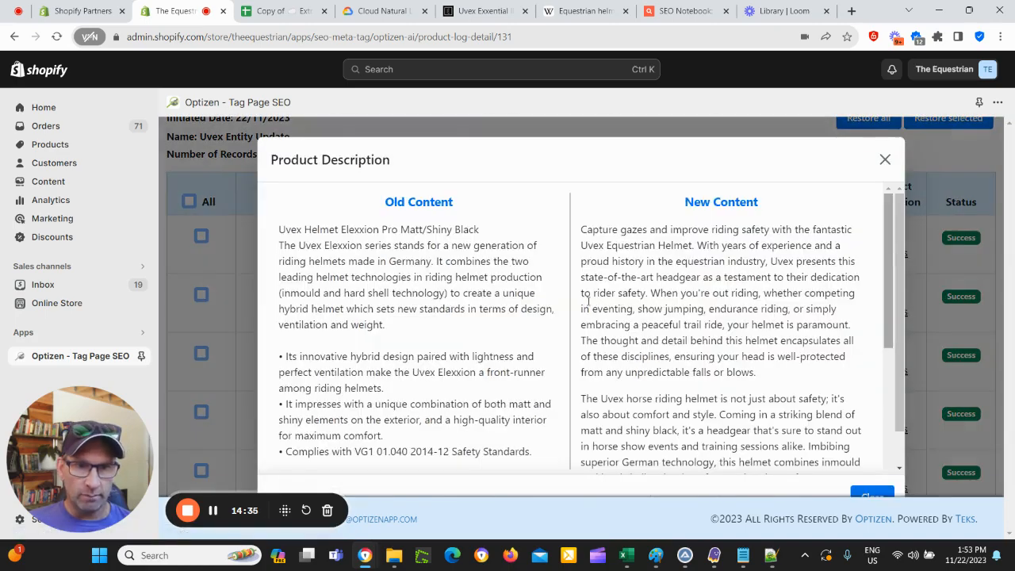
scroll(638, 281, "down", 5)
scroll(626, 298, "up", 5)
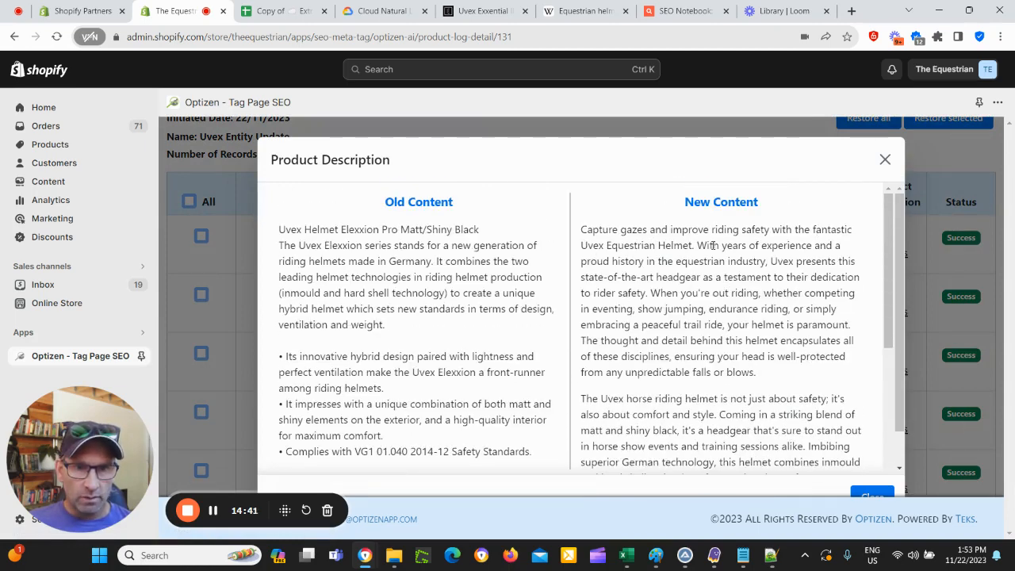
scroll(797, 213, "down", 1)
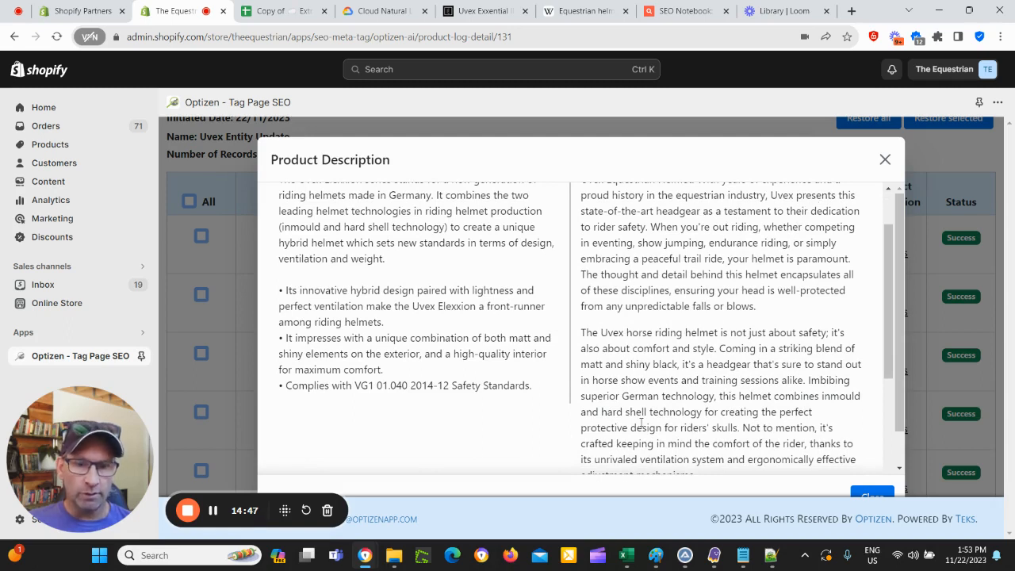
Step: Check the entity list in Notepad++ and close it to return to the product description comparison
left_click(770, 558)
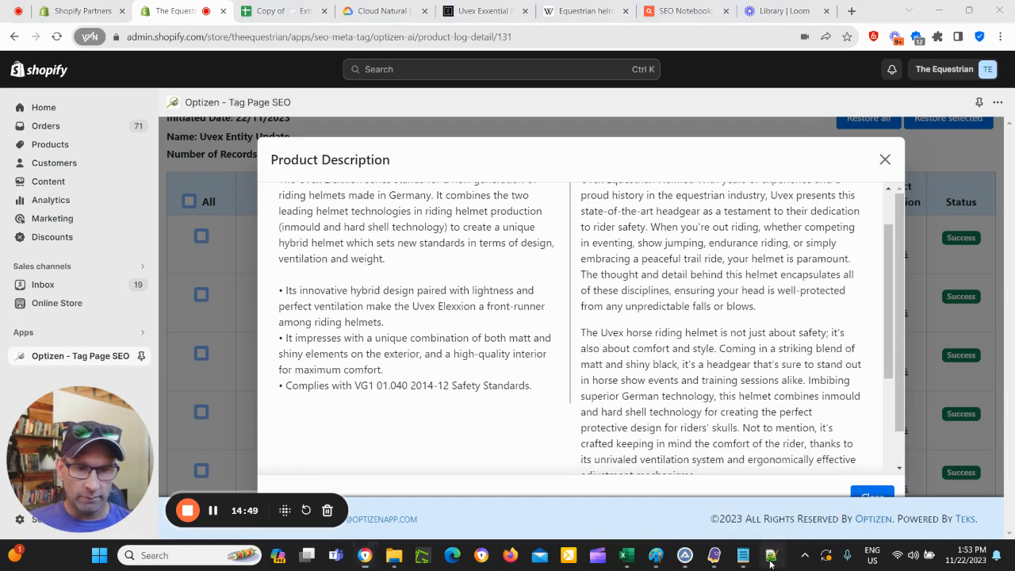
left_click(211, 268)
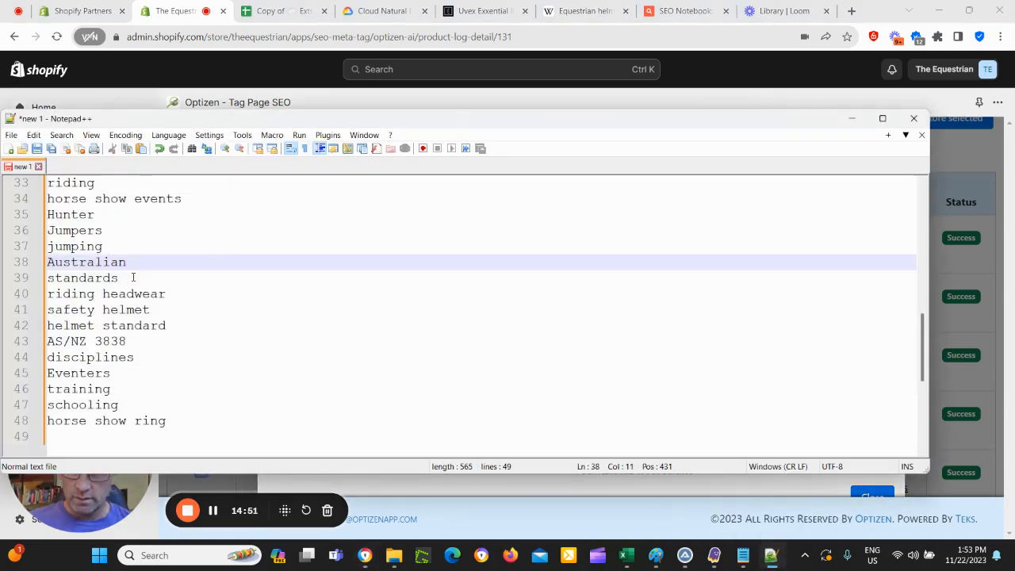
left_click(911, 119)
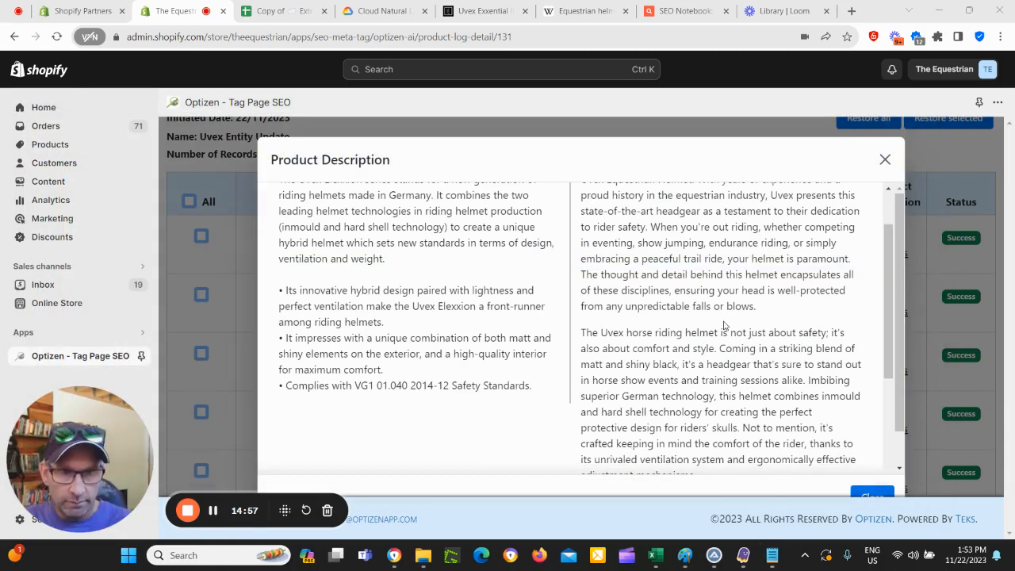
Step: Search the page for "jump" to locate the jumping entity in the Elexxion Pro helmet's new product description
key("ctrl+f")
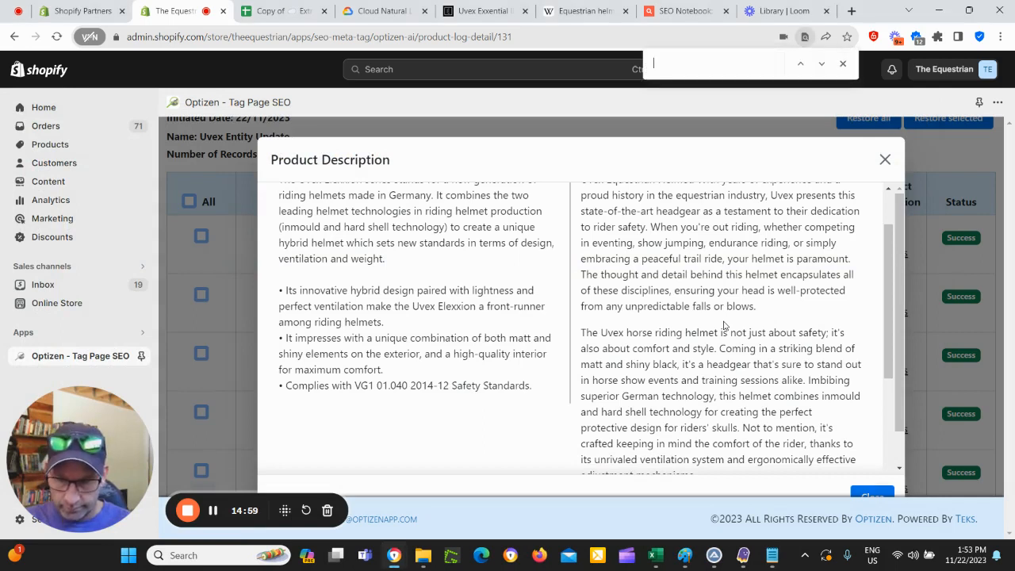
type("humper")
key("BackSpace")
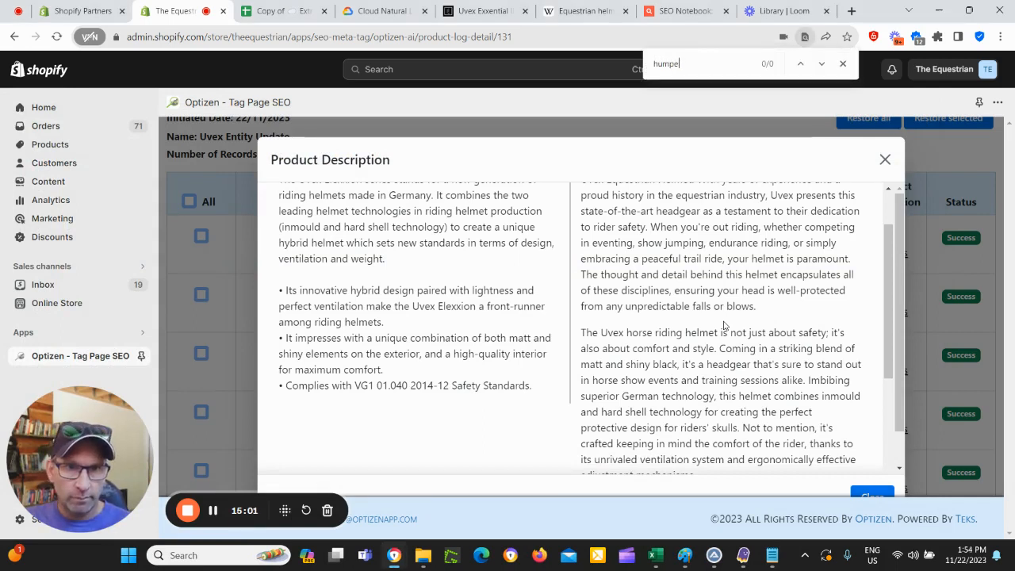
key("BackSpace")
key("BackSpace")
type("jum")
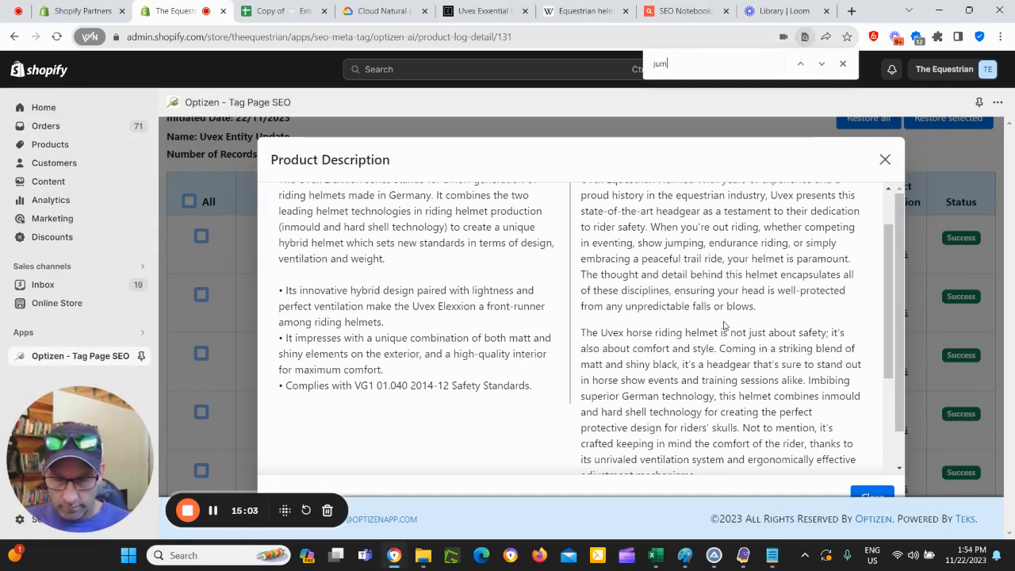
type("per")
key("BackSpace")
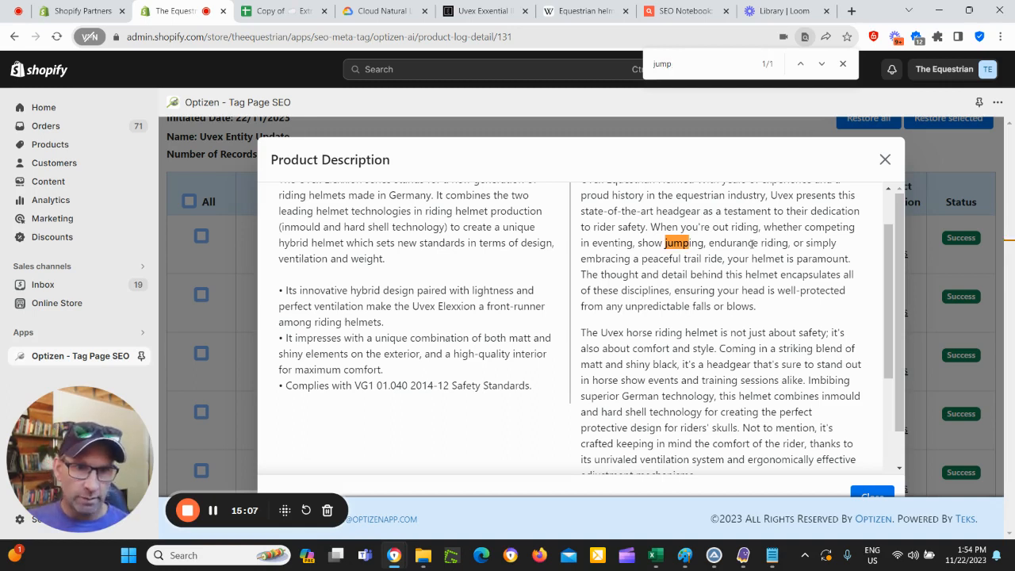
Step: Read the Elexxion Pro helmet's new description from the introduction through the features list and compare it with the old content
scroll(644, 341, "down", 3)
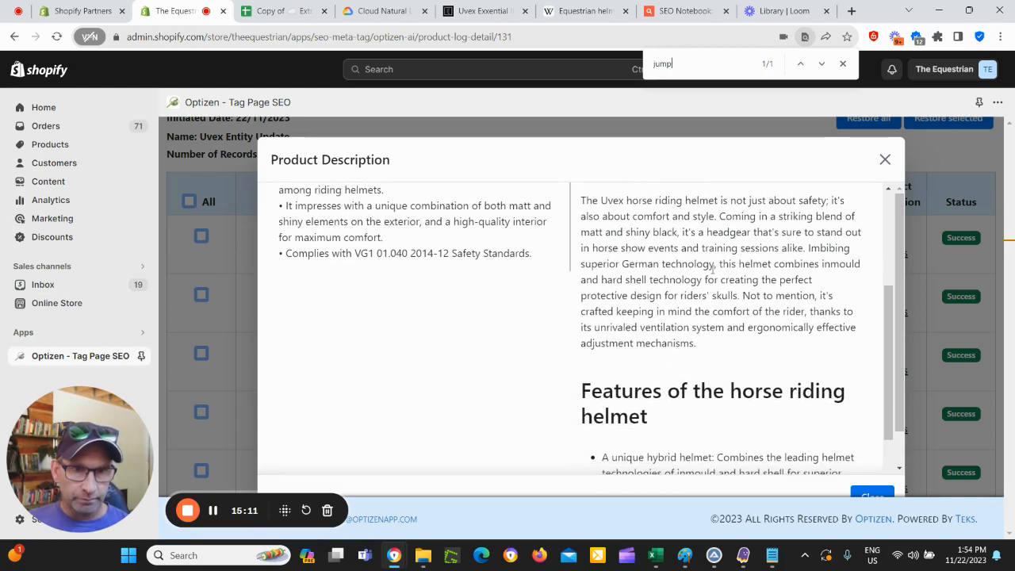
scroll(713, 317, "down", 2)
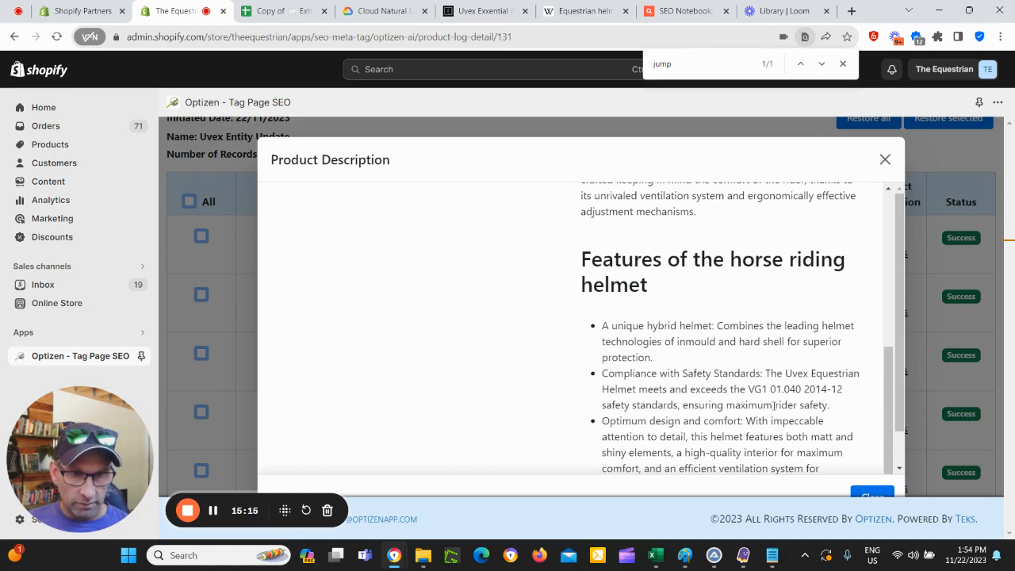
scroll(713, 408, "down", 1)
scroll(705, 406, "up", 6)
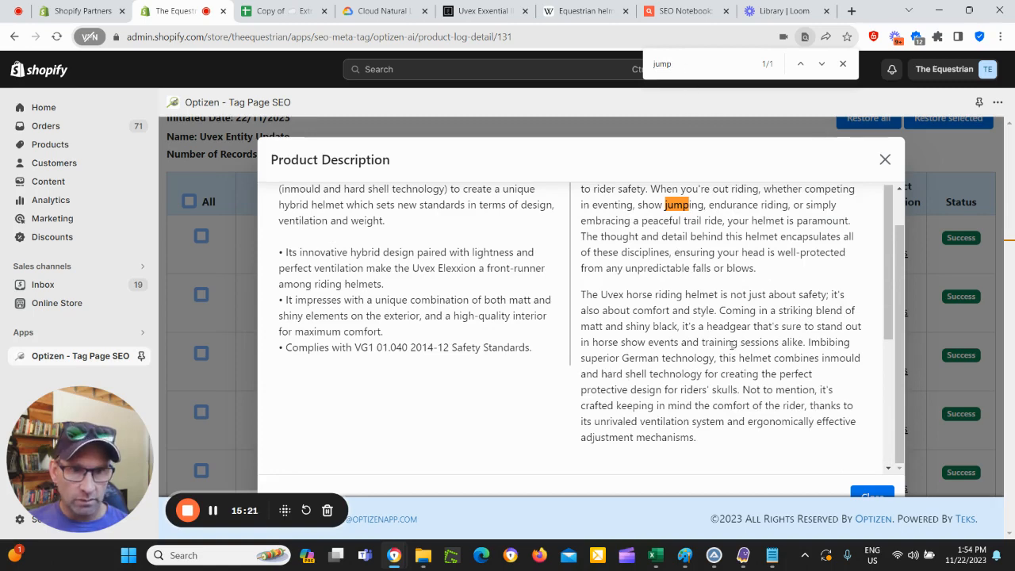
scroll(734, 349, "up", 1)
scroll(740, 293, "up", 1)
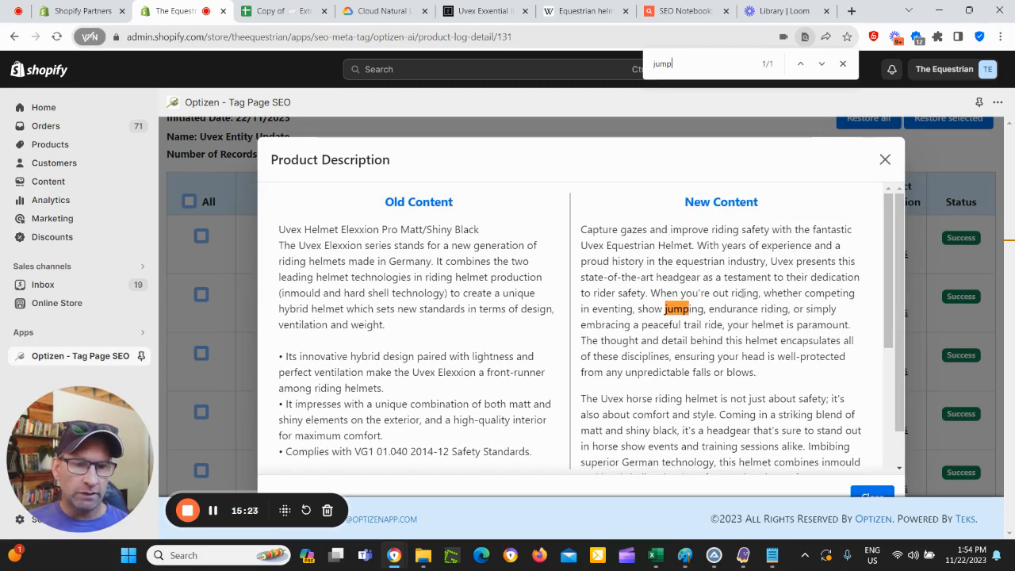
scroll(742, 293, "down", 2)
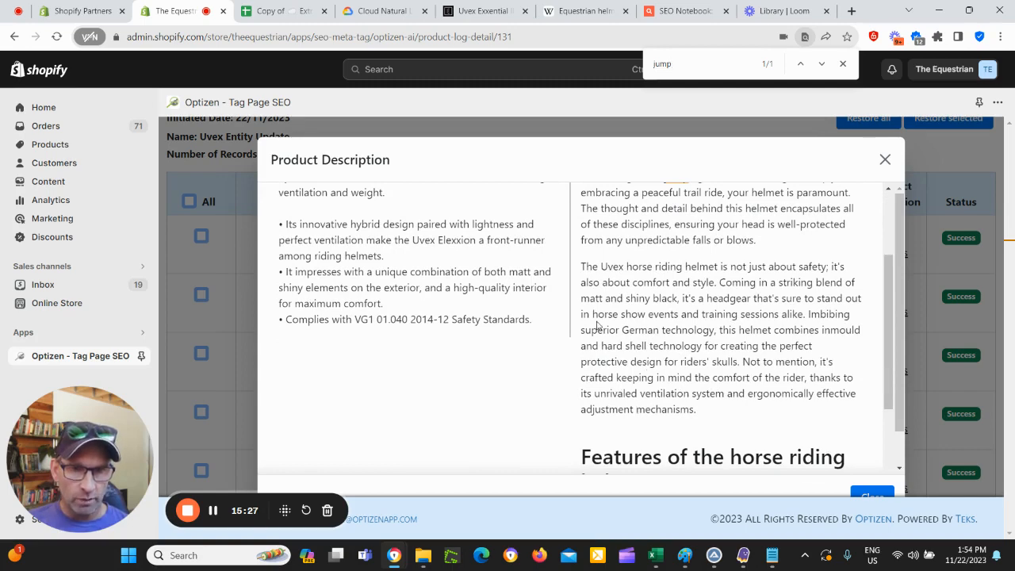
scroll(601, 330, "up", 2)
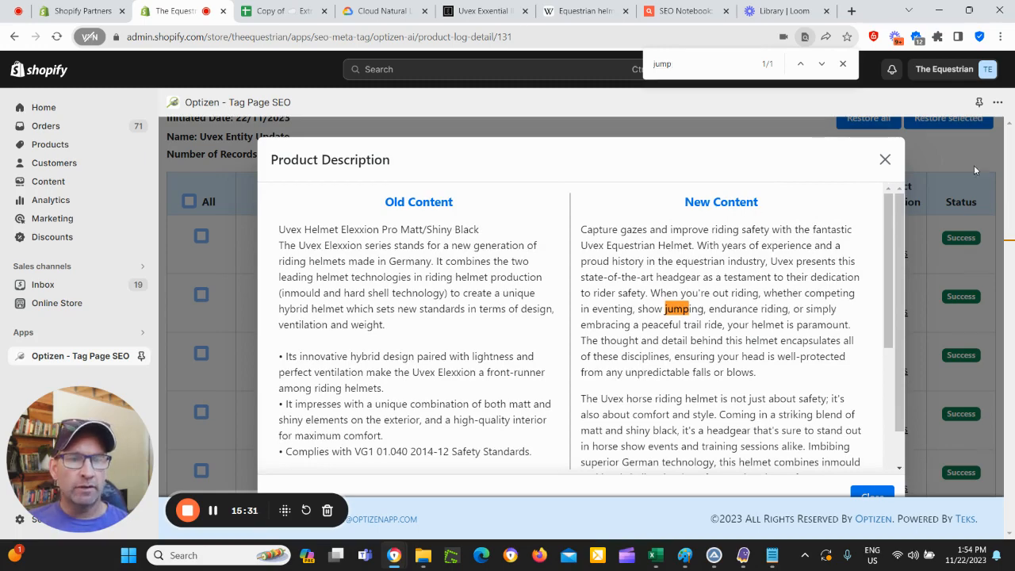
Step: Open the Uvex Exxential II LED Anthracite product description comparison and check its features list, highlighting "AS/NZ 3838"
left_click(884, 159)
left_click(889, 366)
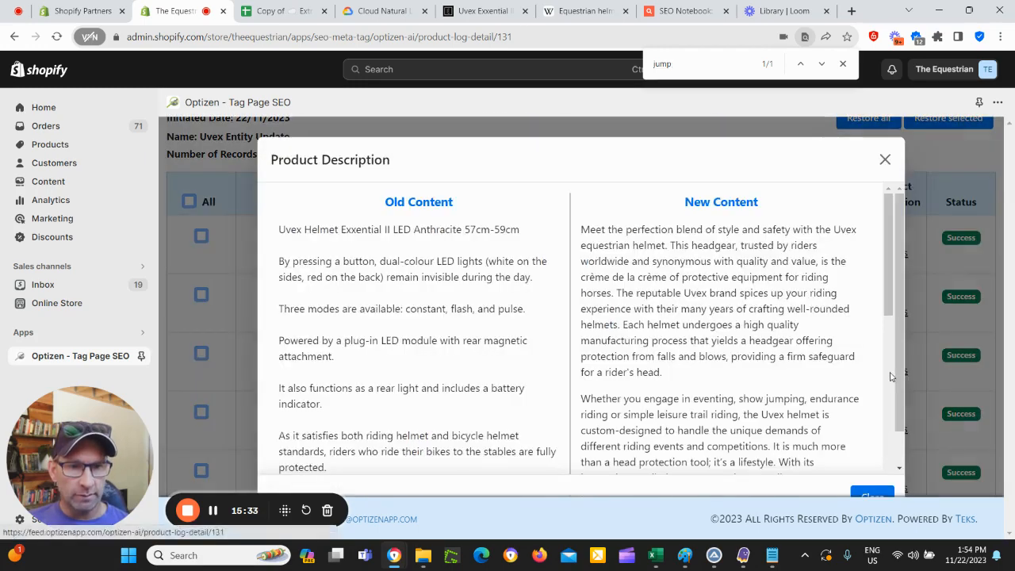
scroll(752, 329, "down", 3)
scroll(753, 329, "down", 6)
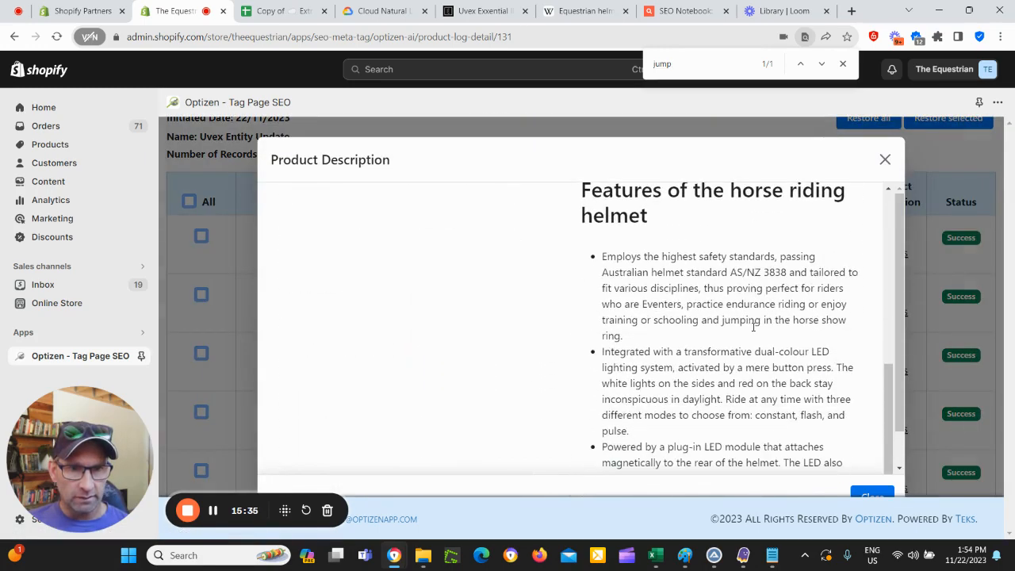
left_click_drag(731, 270, 786, 272)
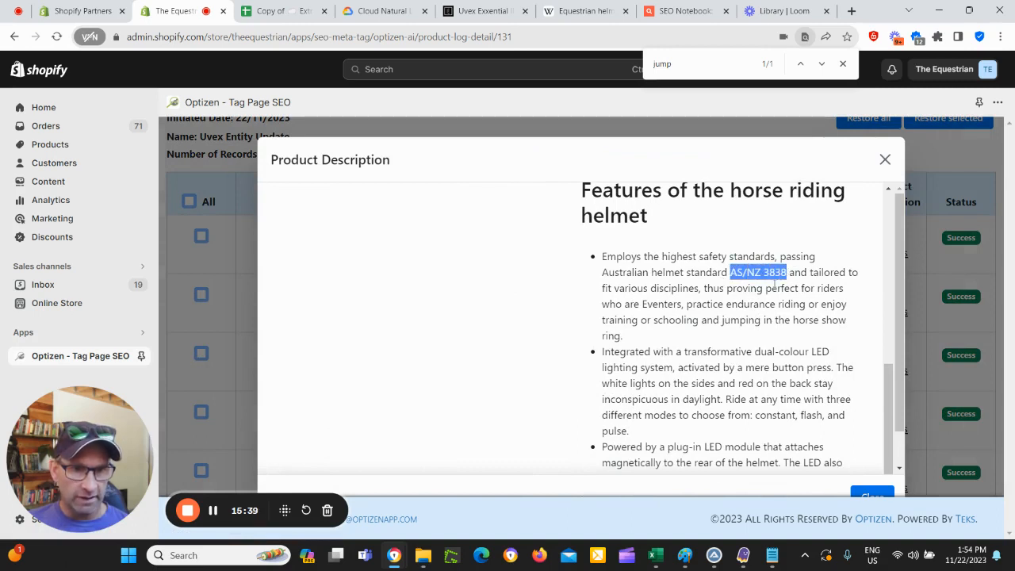
scroll(773, 282, "down", 1)
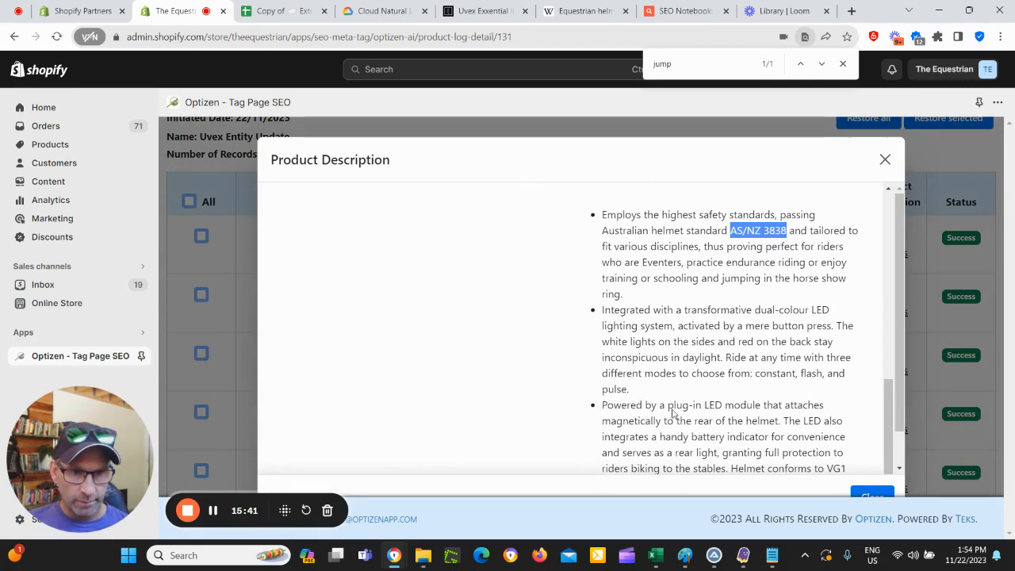
scroll(672, 413, "down", 1)
scroll(702, 372, "up", 7)
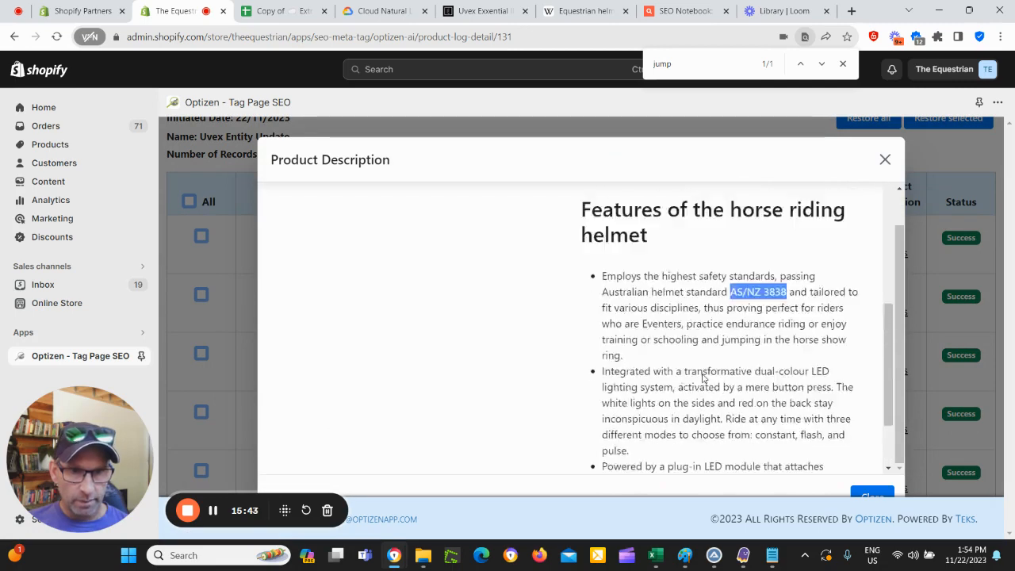
scroll(697, 381, "down", 7)
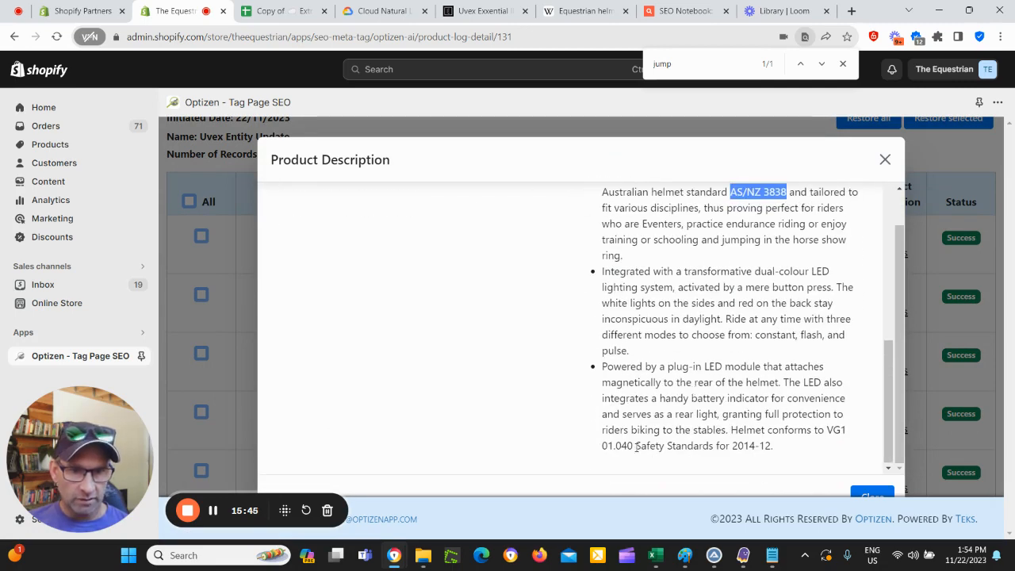
Step: Highlight the entities "Hunter jumping", "headgear" and "protection" in the Exxential II LED Anthracite helmet's new description
scroll(636, 446, "up", 5)
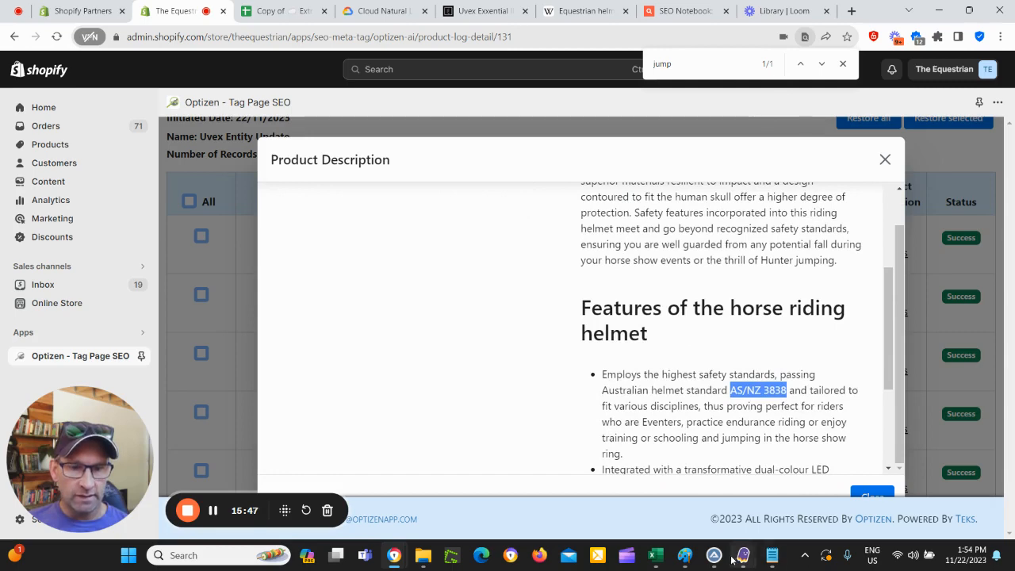
scroll(714, 385, "up", 3)
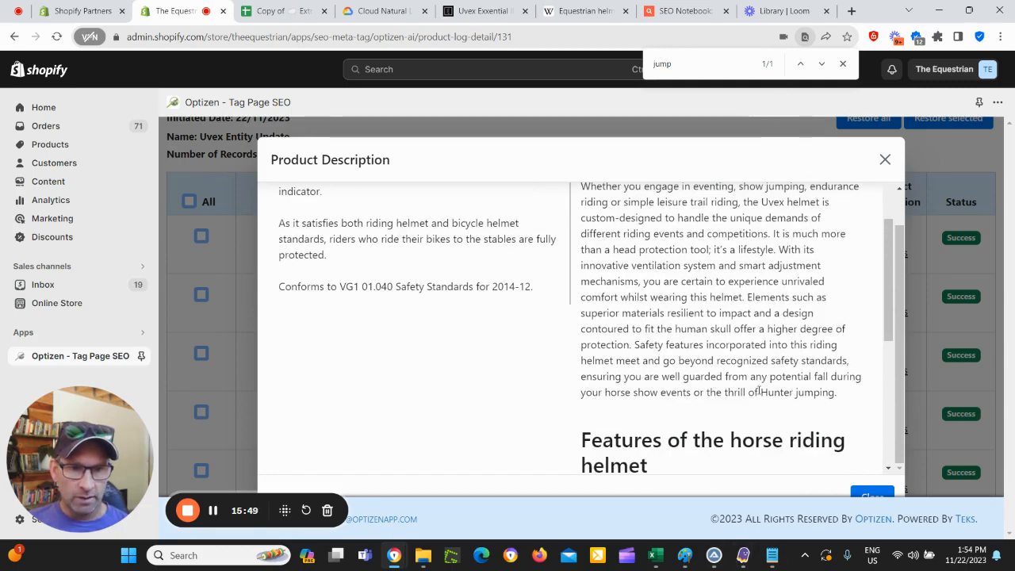
left_click_drag(835, 393, 759, 392)
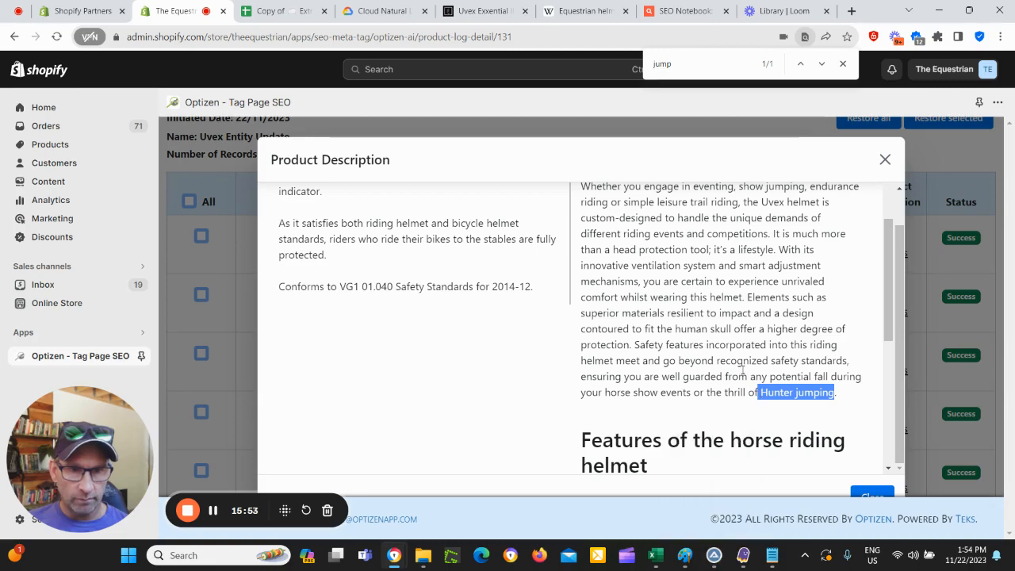
scroll(739, 358, "up", 4)
left_click_drag(747, 301, 794, 303)
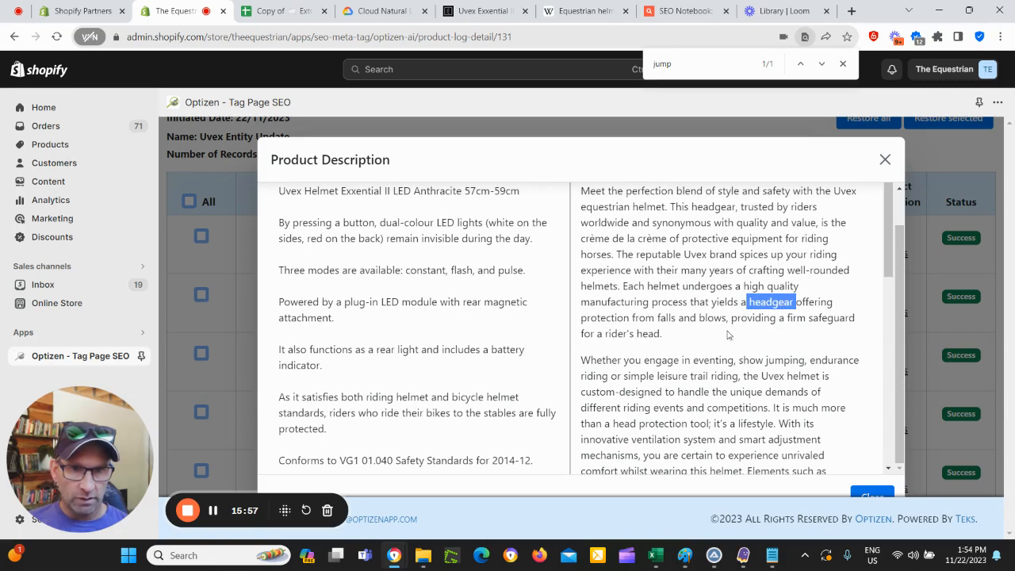
left_click_drag(582, 317, 625, 319)
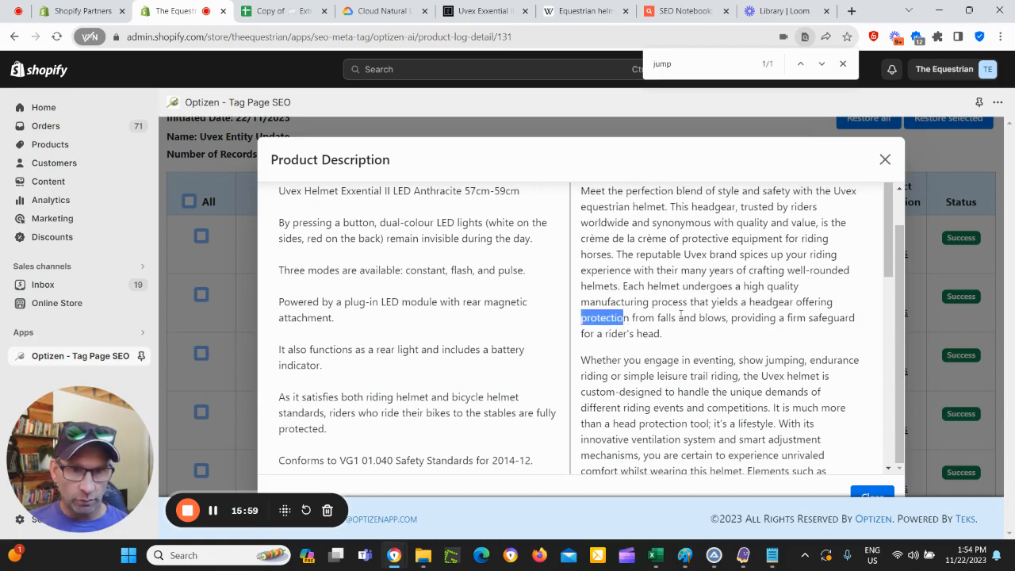
Step: Compare the full old and new descriptions of the Exxential II LED Anthracite helmet, including the features, and close the comparison
scroll(720, 319, "up", 1)
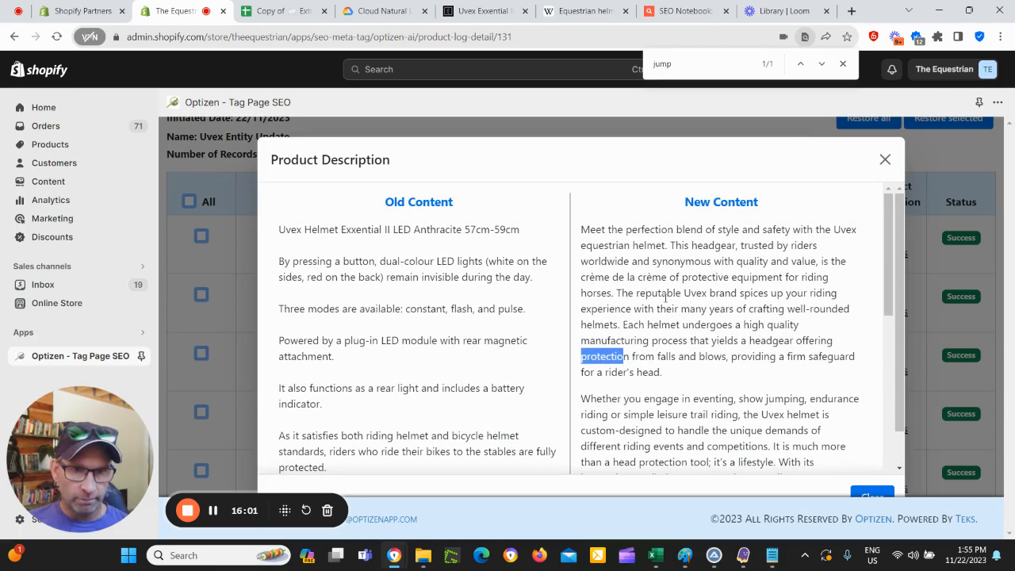
scroll(765, 305, "down", 2)
scroll(765, 305, "up", 2)
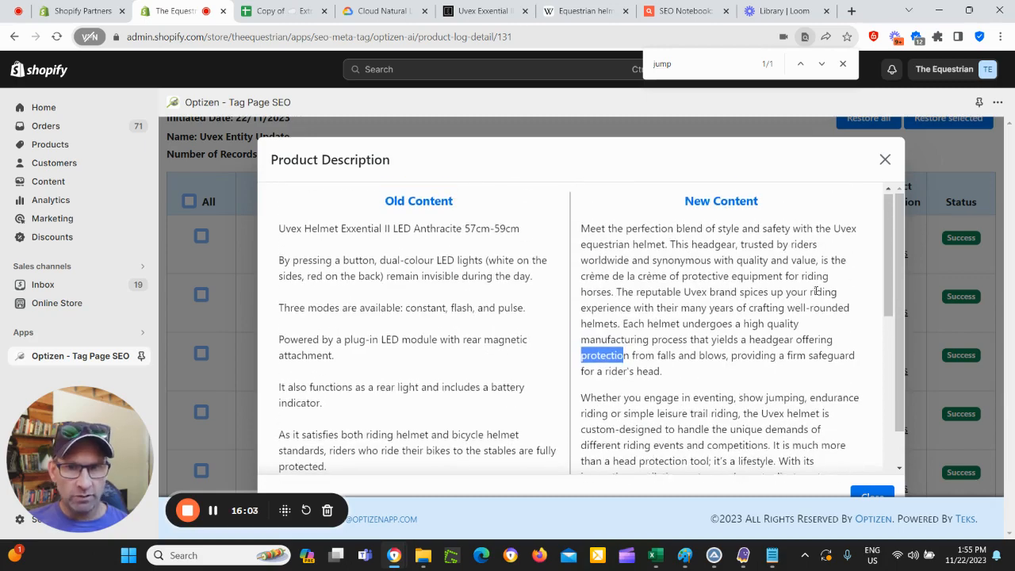
scroll(794, 321, "down", 5)
scroll(794, 321, "down", 3)
scroll(424, 311, "up", 5)
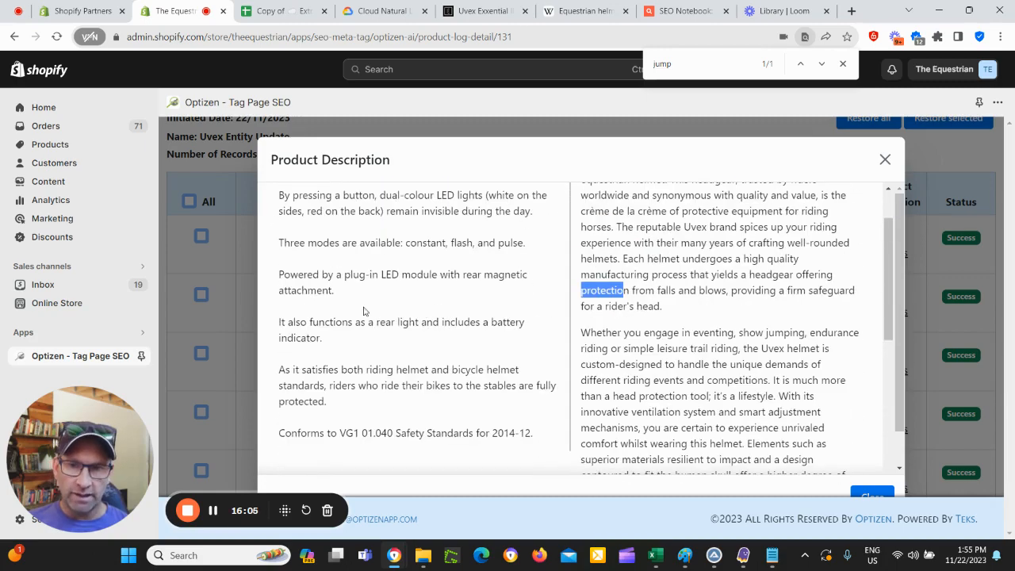
scroll(446, 282, "up", 2)
scroll(709, 329, "down", 4)
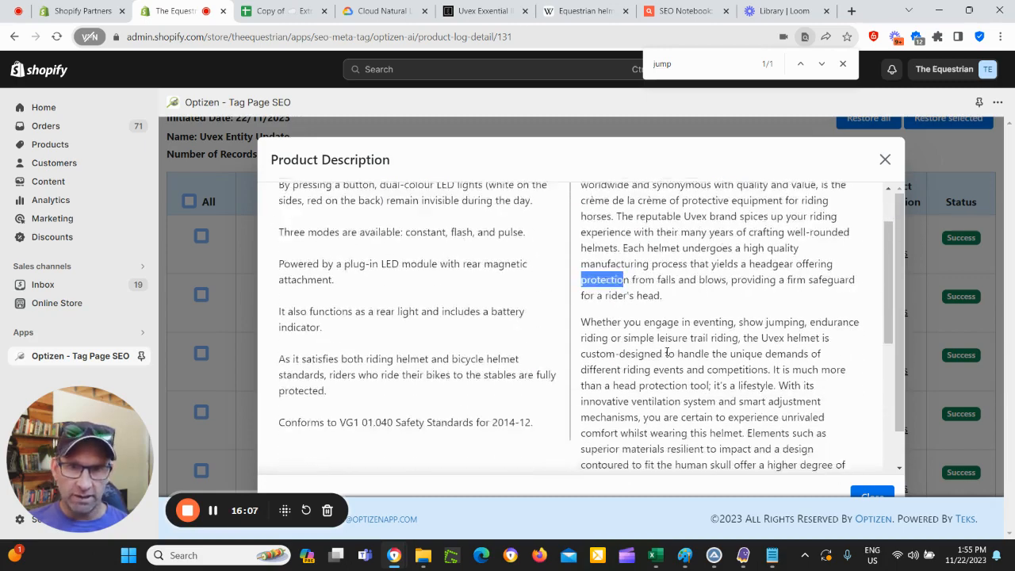
scroll(708, 329, "down", 8)
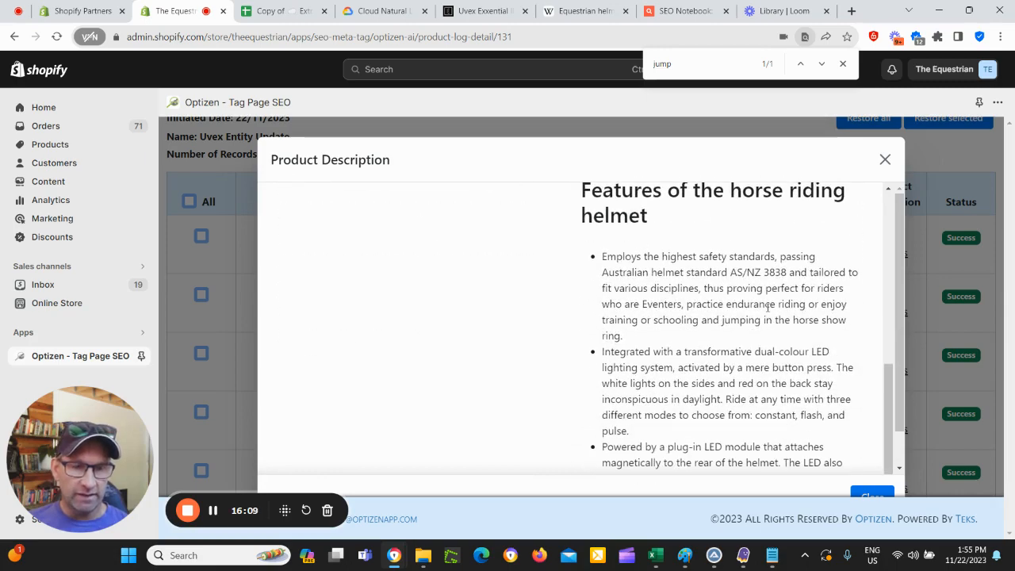
left_click(880, 162)
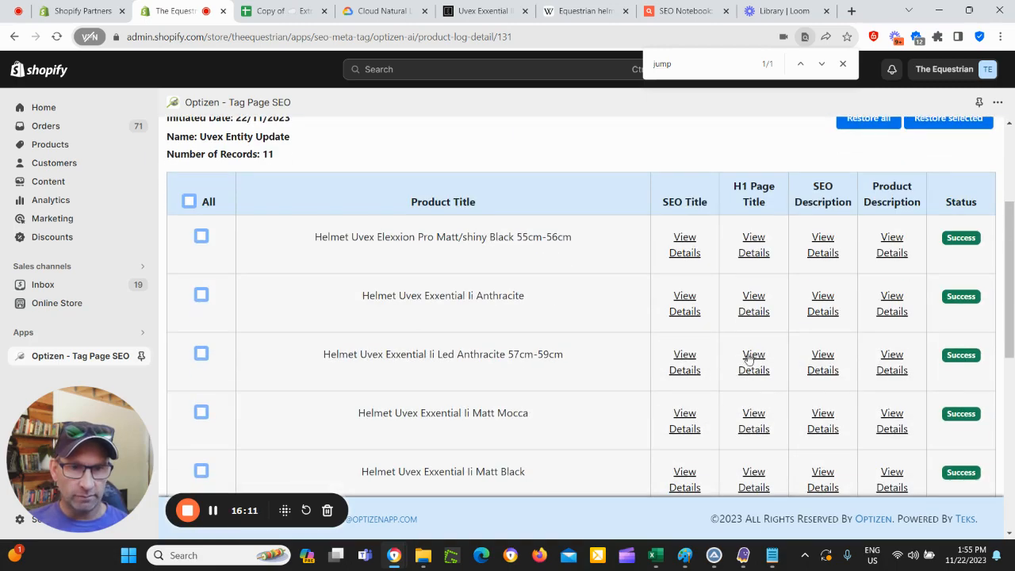
Step: Compare old and new content of the SEO title and SEO description for the Uvex Onyxx Matt Black 49cm-54cm helmet
scroll(929, 434, "down", 3)
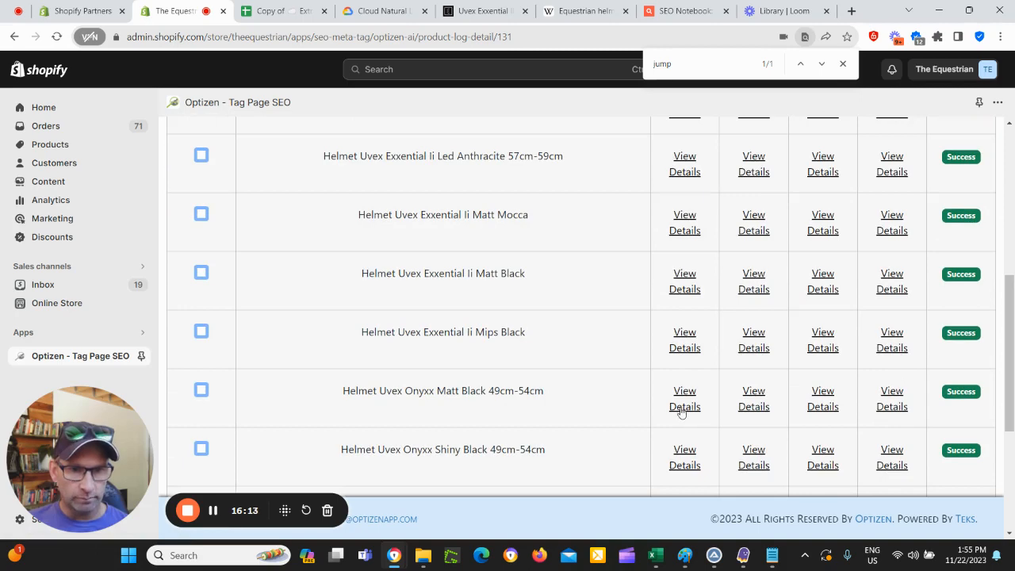
left_click(684, 404)
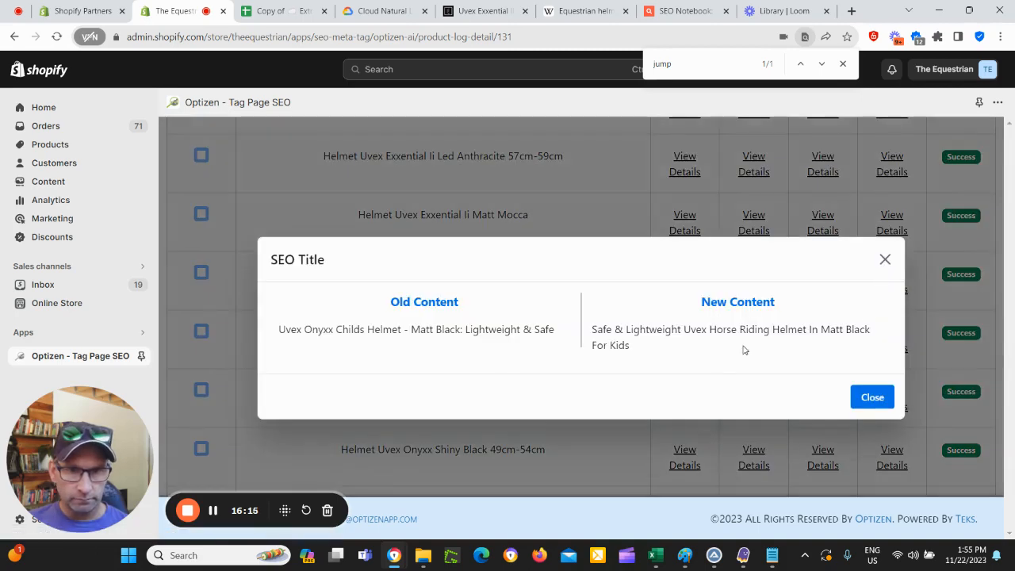
left_click(883, 260)
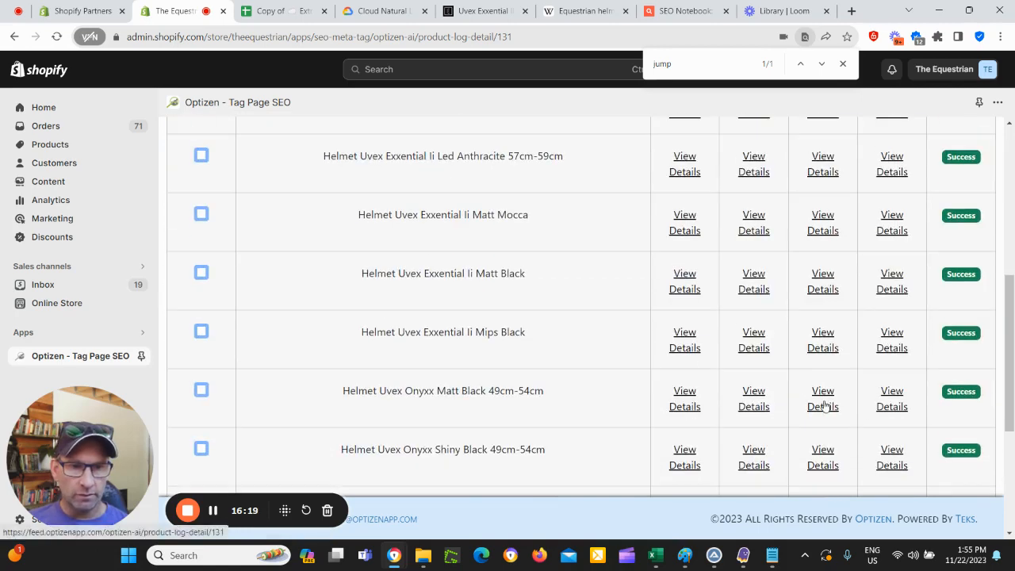
left_click(823, 406)
left_click(876, 244)
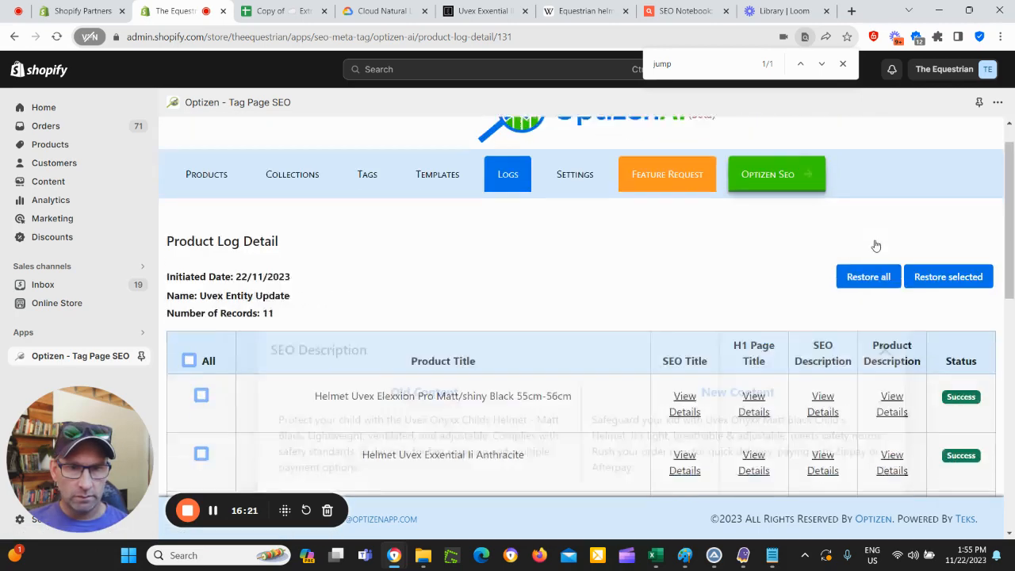
Step: Open the Uvex Onyxx Matt Black helmet's product description details and read the new content through its features list
left_click(886, 392)
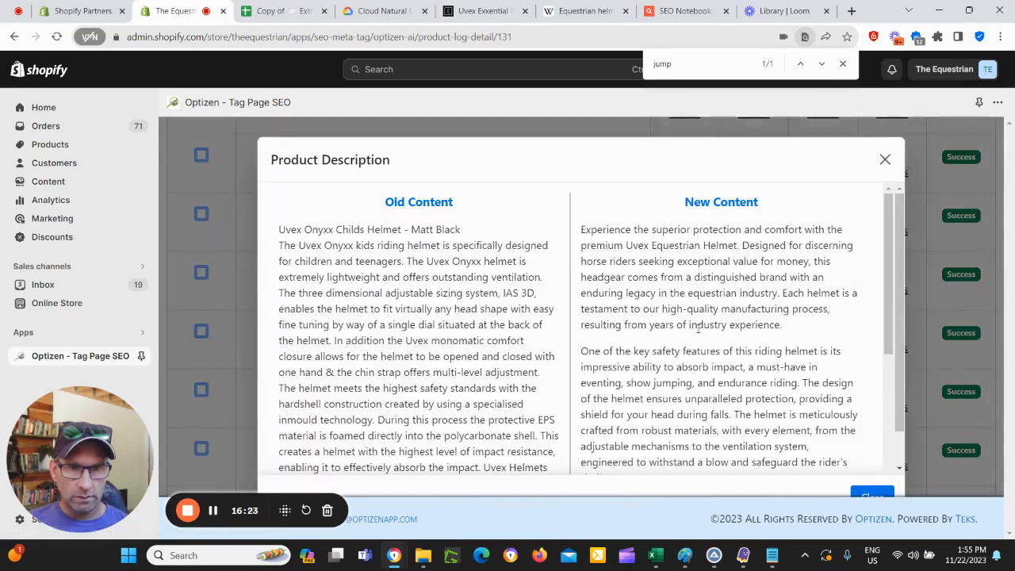
scroll(682, 313, "down", 2)
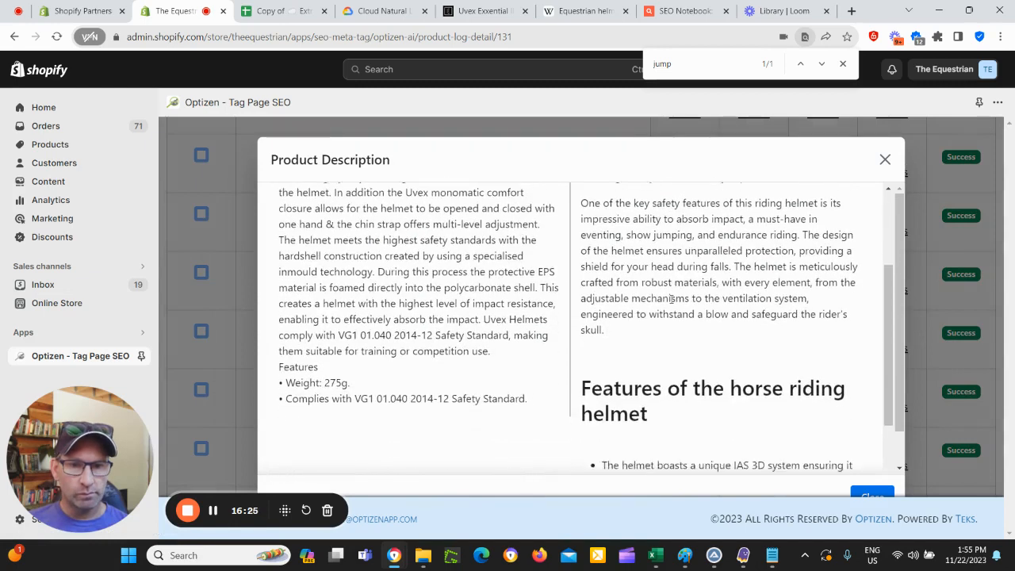
scroll(672, 299, "down", 3)
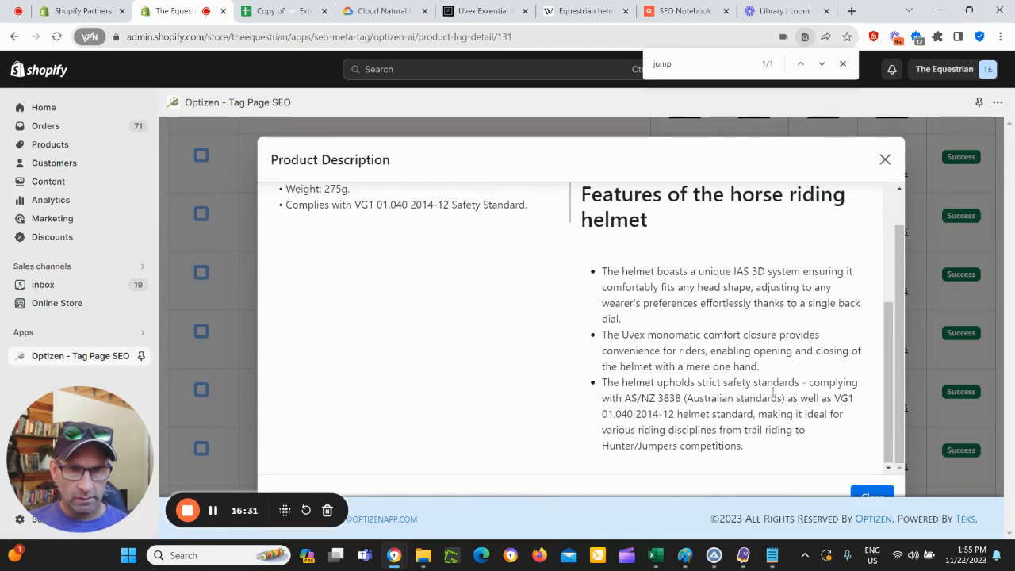
scroll(714, 387, "up", 5)
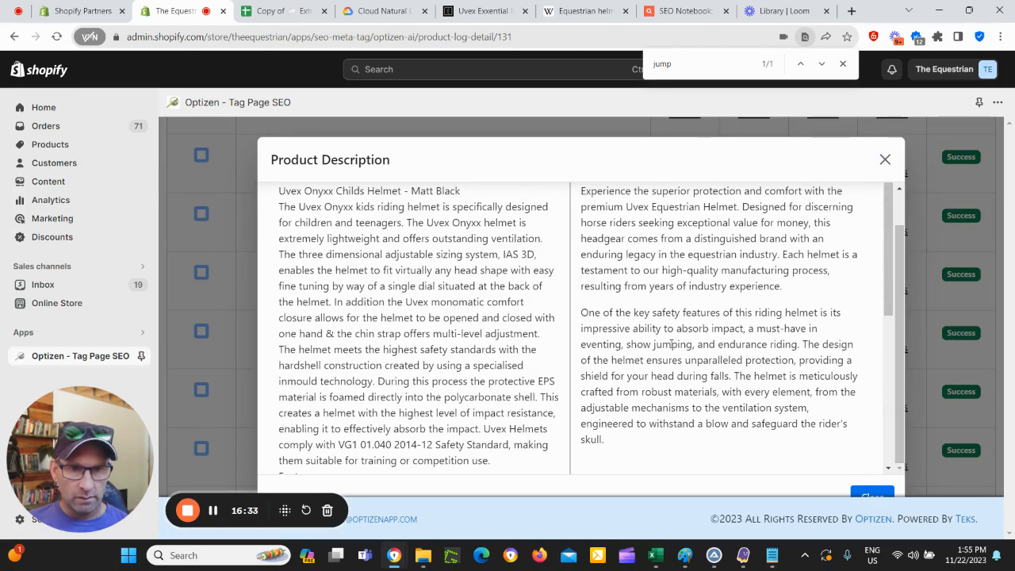
Step: Reread the Uvex Onyxx Matt Black helmet's new product description beside the old one and close the comparison
scroll(679, 363, "up", 1)
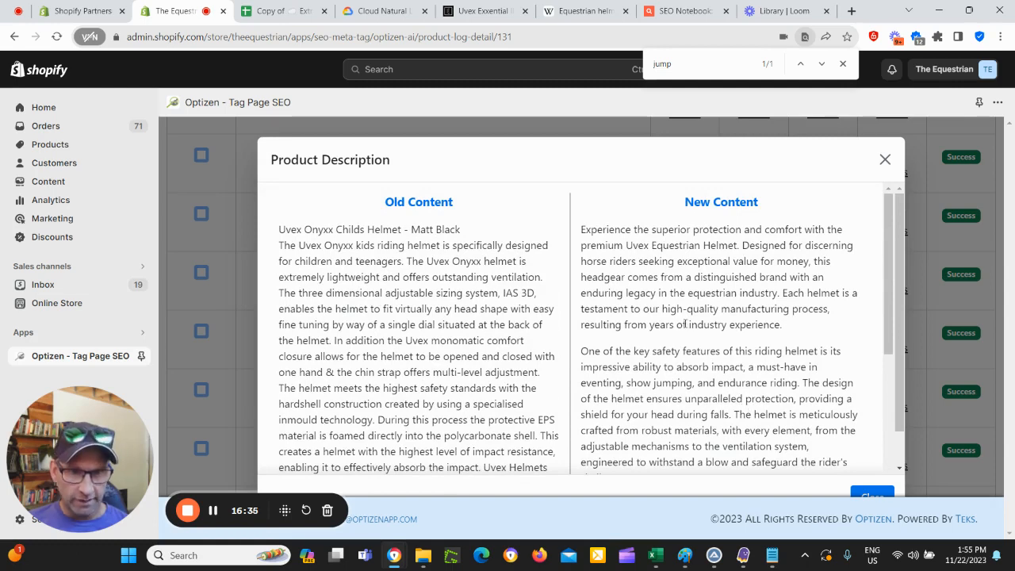
scroll(653, 291, "down", 3)
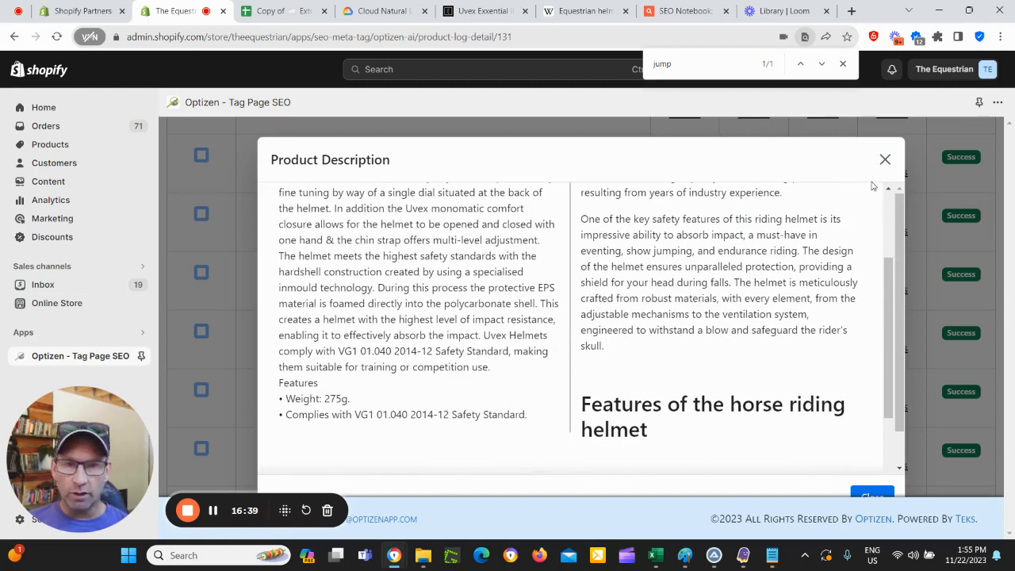
left_click(884, 159)
Step: Look over the updated helmets, view Google Cloud's Natural Language API demo, and return to Optizen's product log
scroll(720, 360, "down", 2)
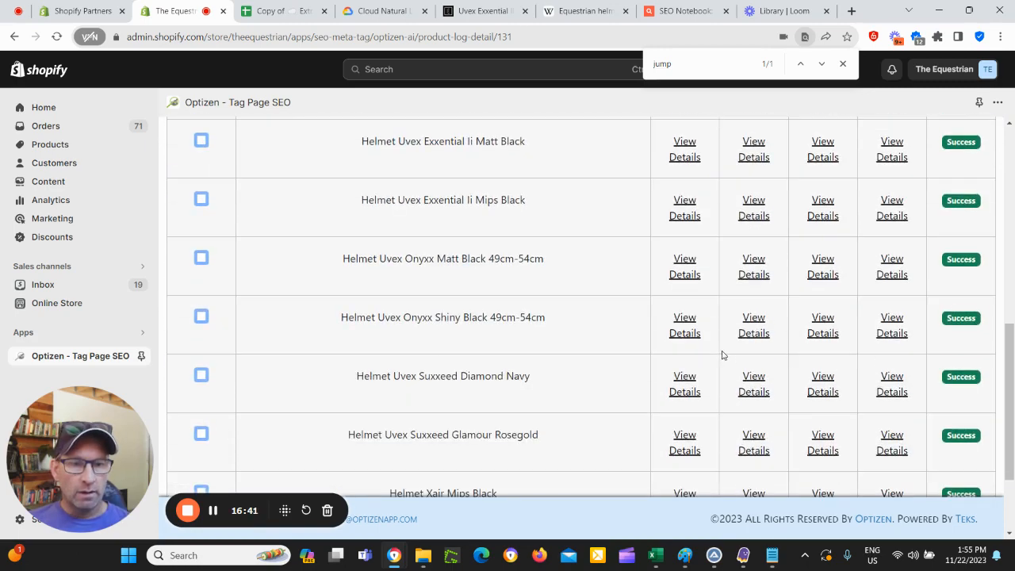
scroll(576, 407, "up", 2)
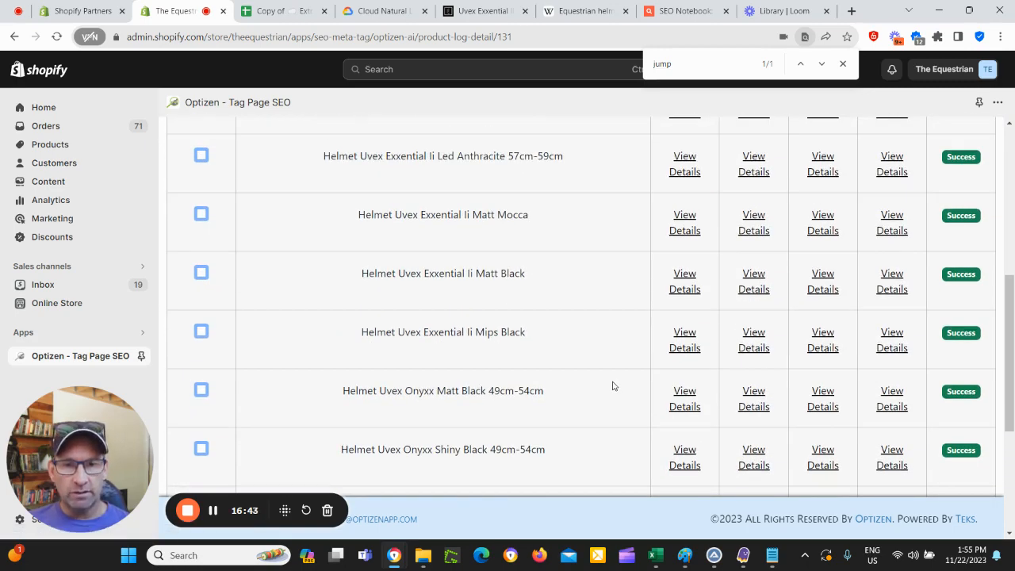
scroll(713, 373, "up", 1)
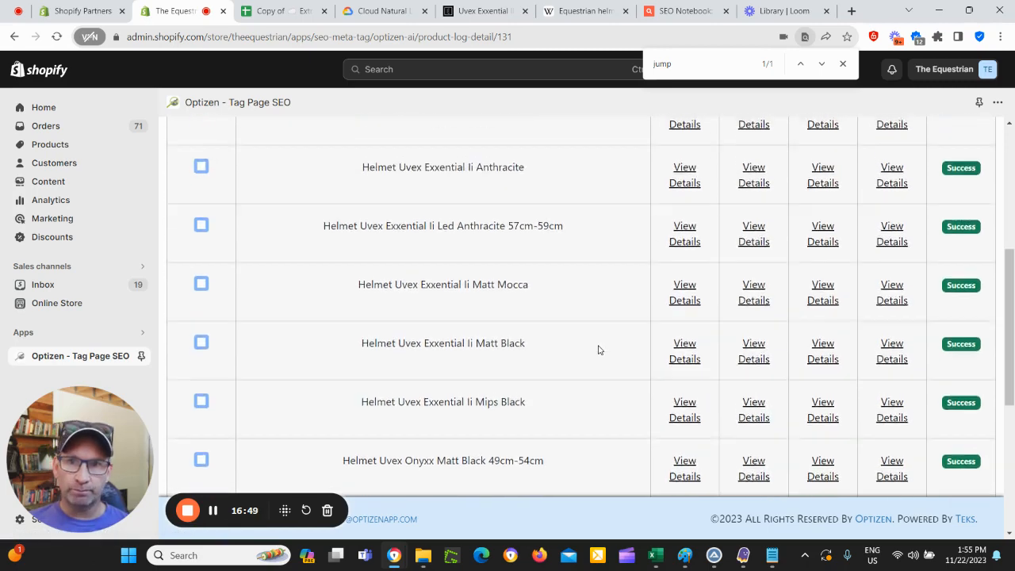
scroll(600, 349, "up", 1)
left_click(383, 11)
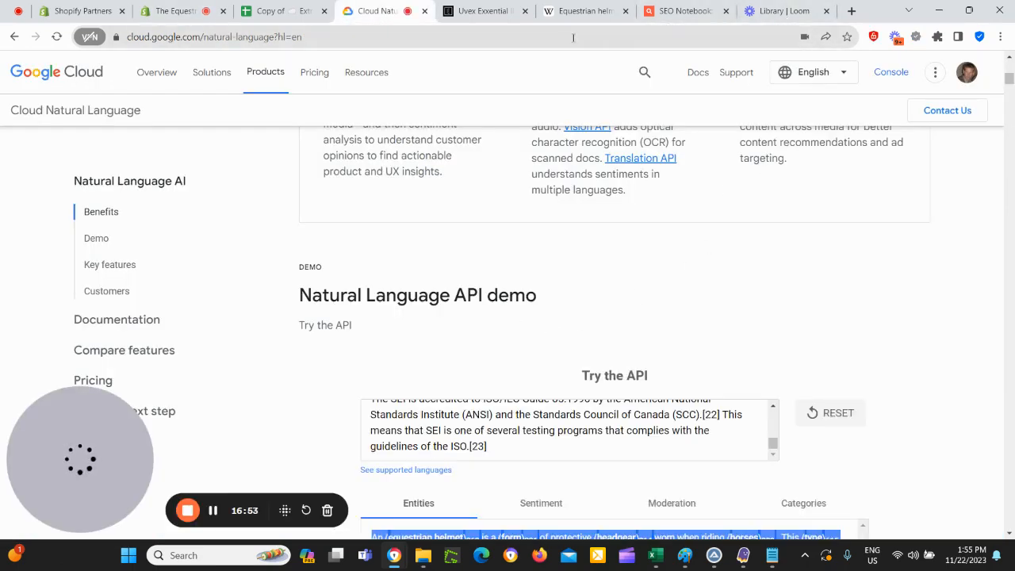
left_click(178, 11)
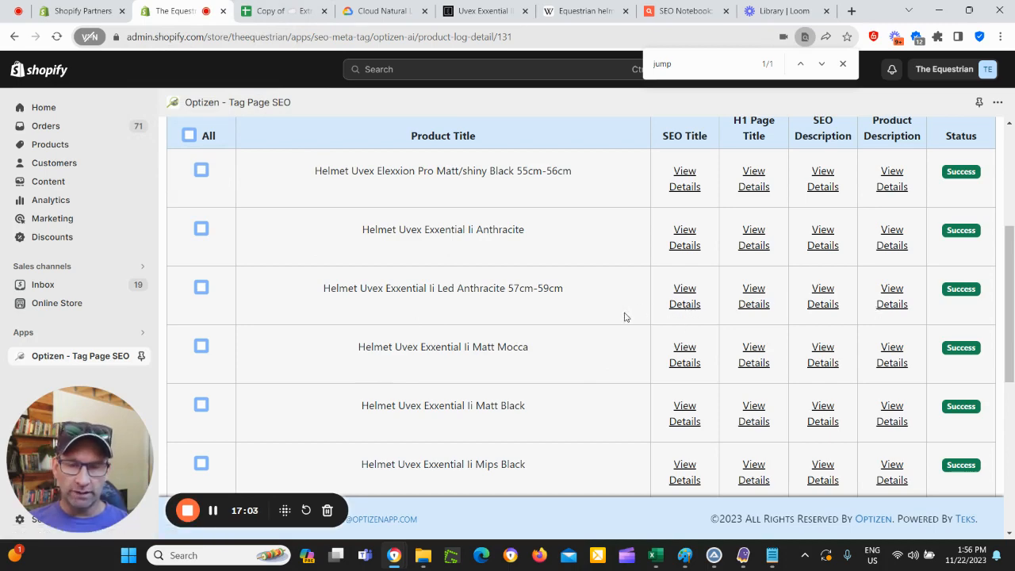
Step: Review the Uvex Entity Update log from its summary details through the last helmet record
scroll(685, 328, "down", 5)
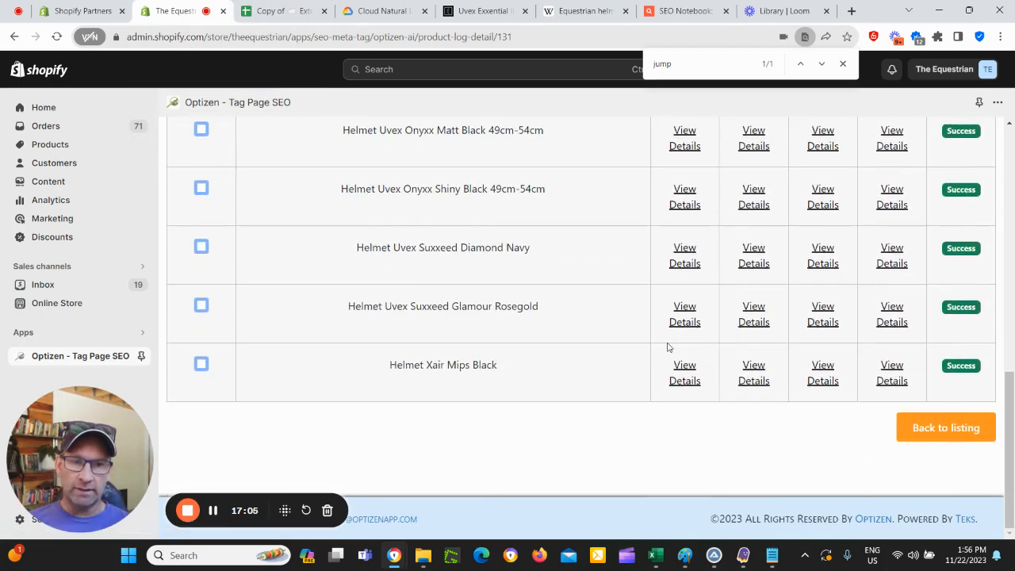
scroll(668, 346, "up", 3)
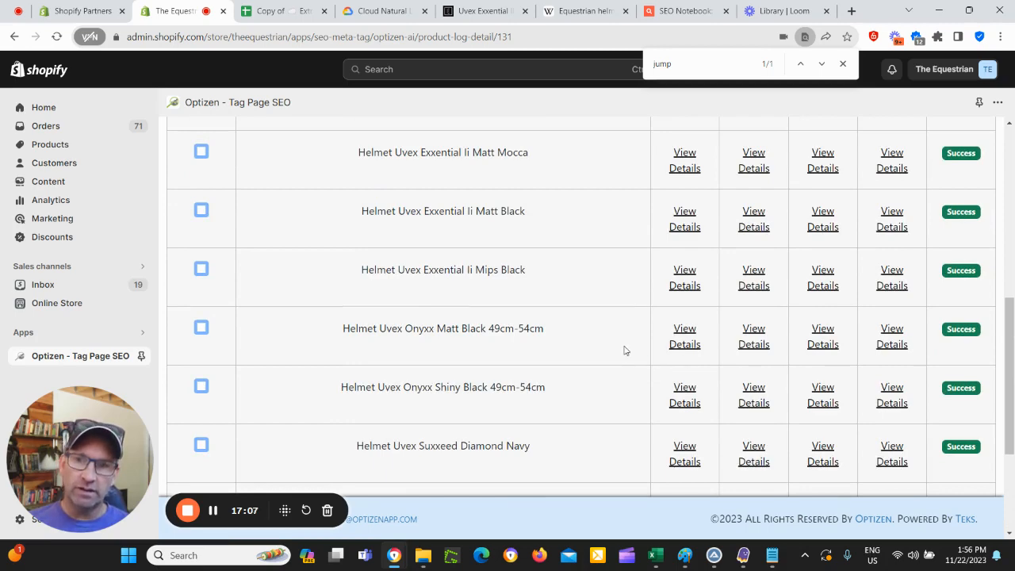
scroll(751, 376, "up", 2)
scroll(753, 387, "up", 2)
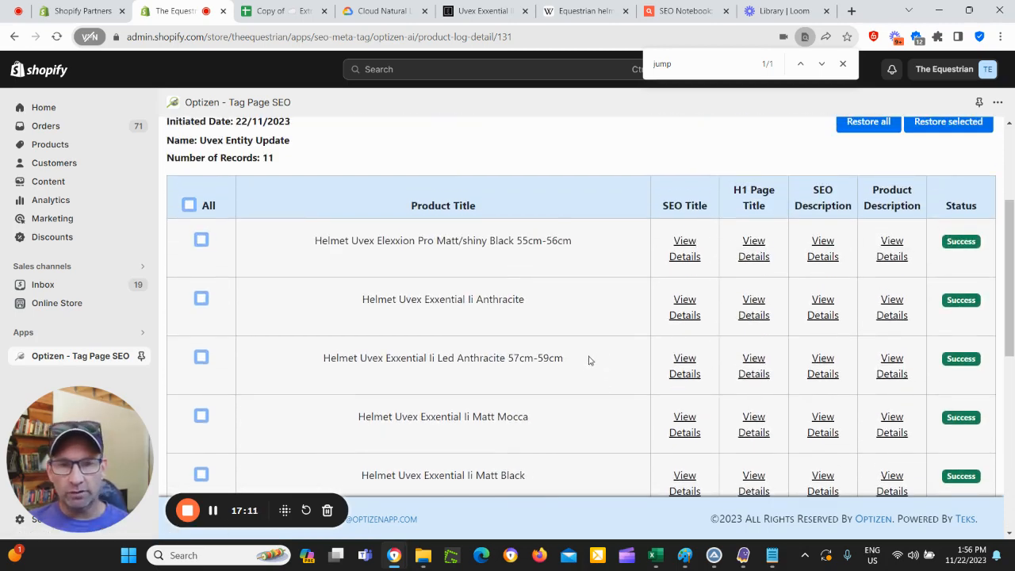
scroll(722, 380, "down", 2)
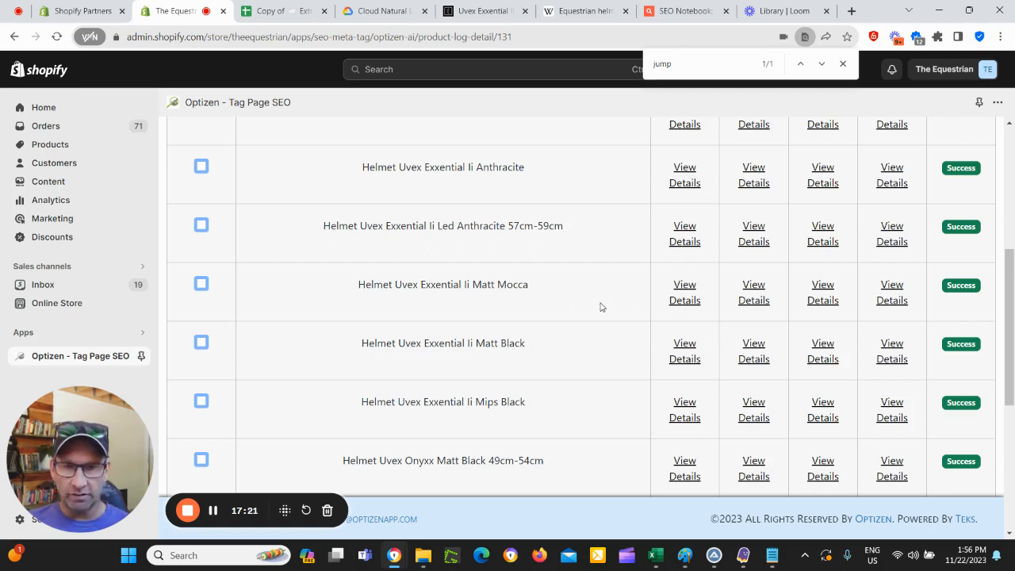
scroll(604, 349, "up", 1)
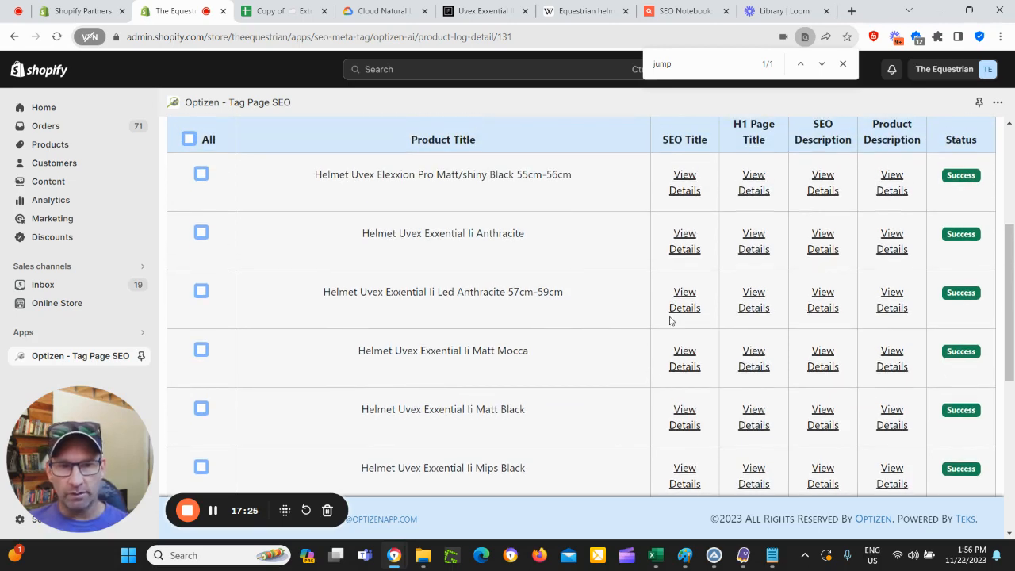
scroll(784, 313, "up", 2)
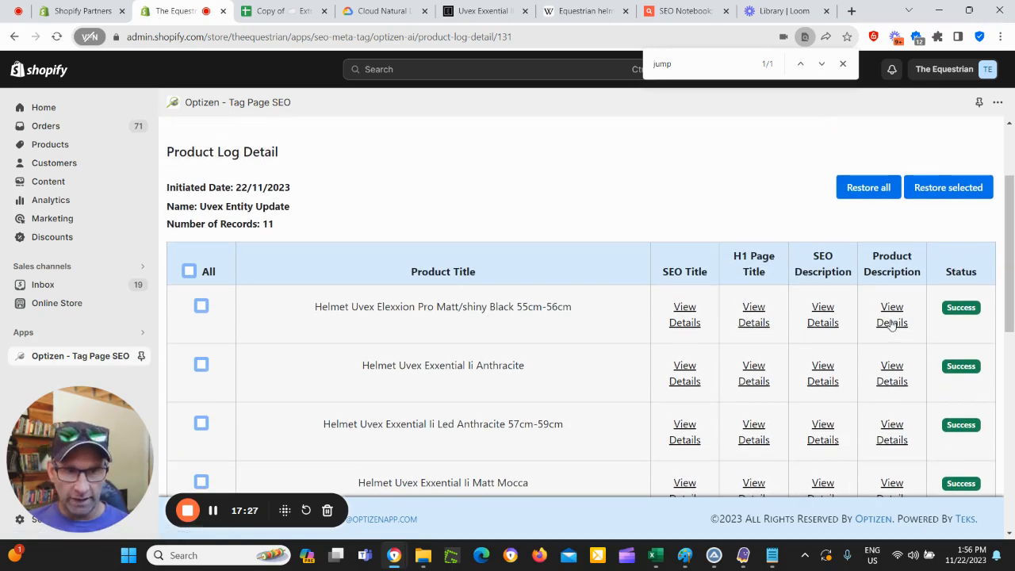
scroll(589, 366, "down", 1)
scroll(590, 367, "down", 1)
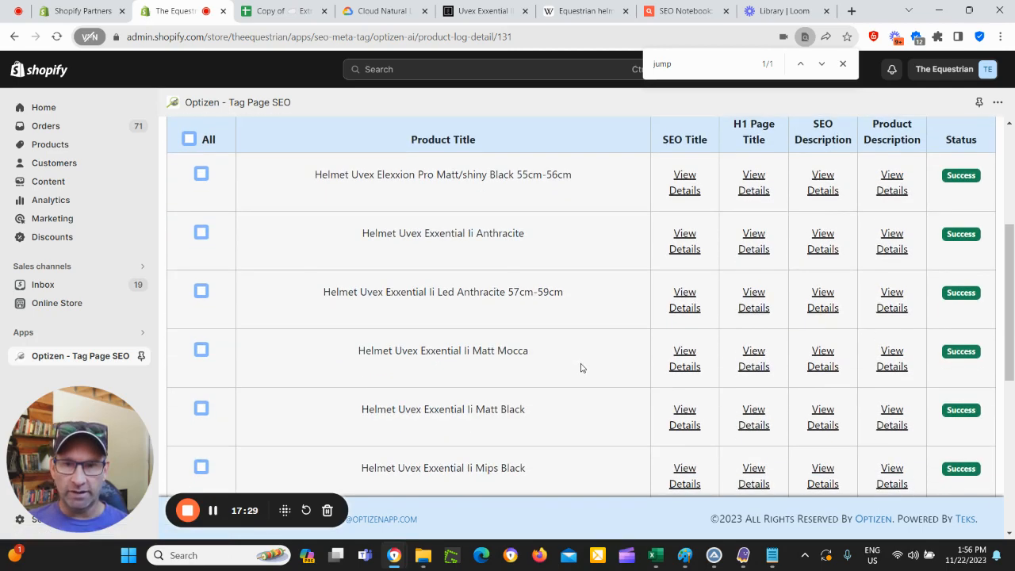
scroll(620, 353, "up", 2)
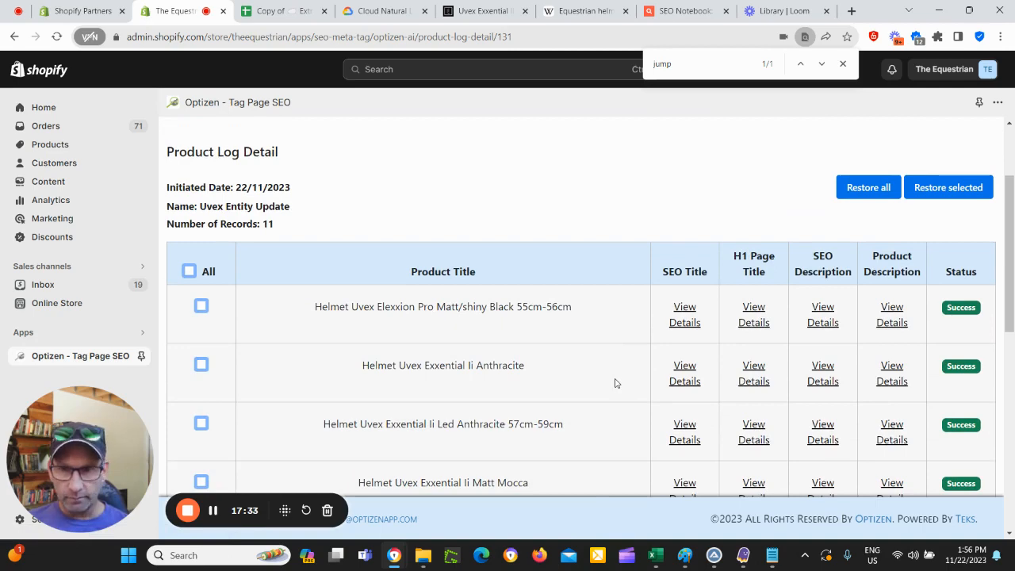
scroll(603, 380, "up", 1)
scroll(591, 385, "down", 1)
scroll(590, 385, "up", 1)
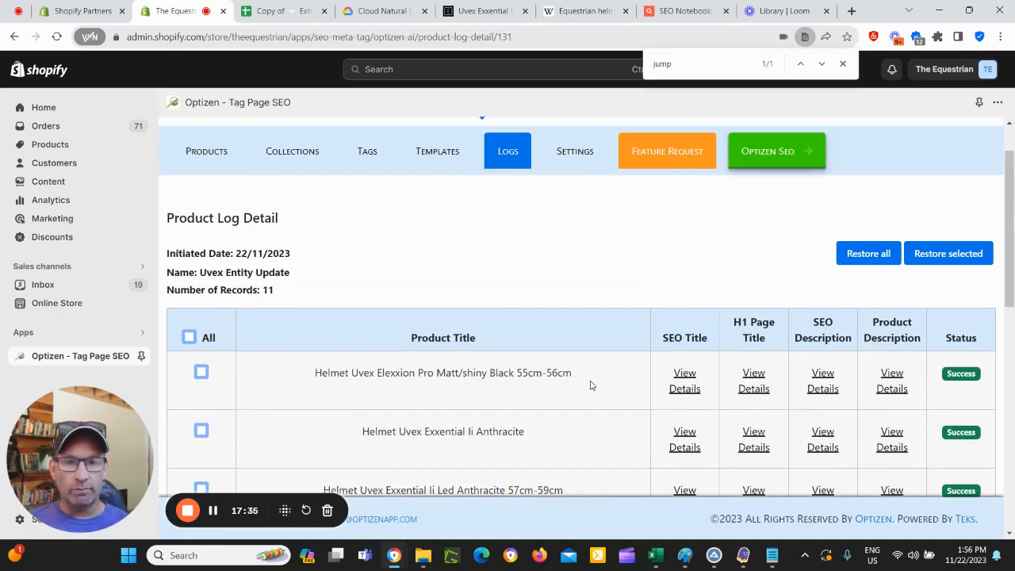